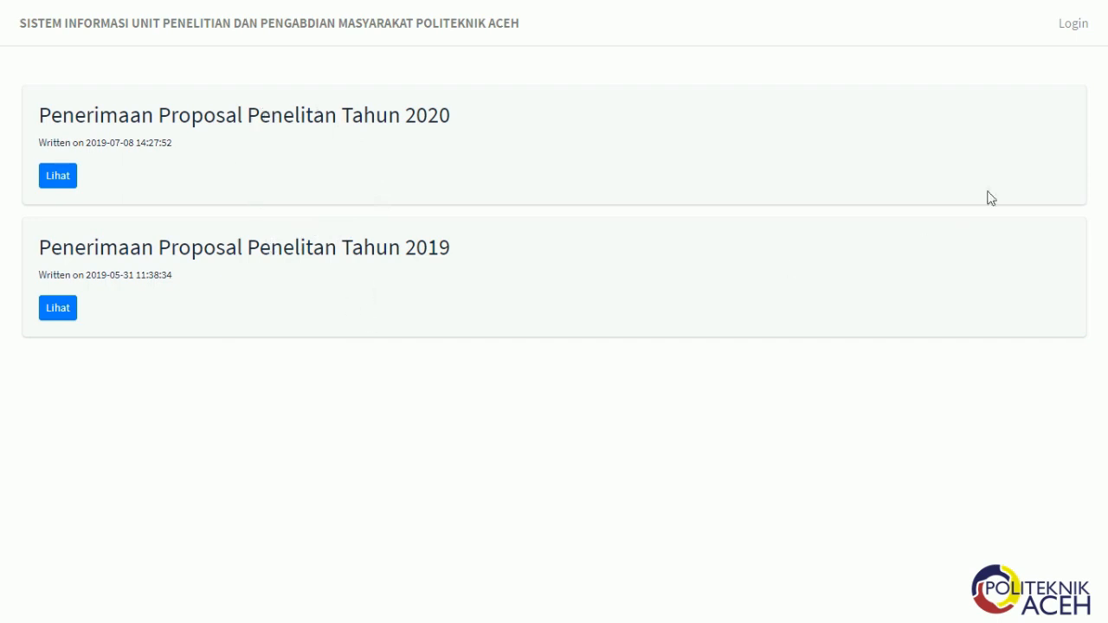
Sign in to the system with the lecturer account's saved NRP and password in place of the prefilled admin login.
click(1071, 28)
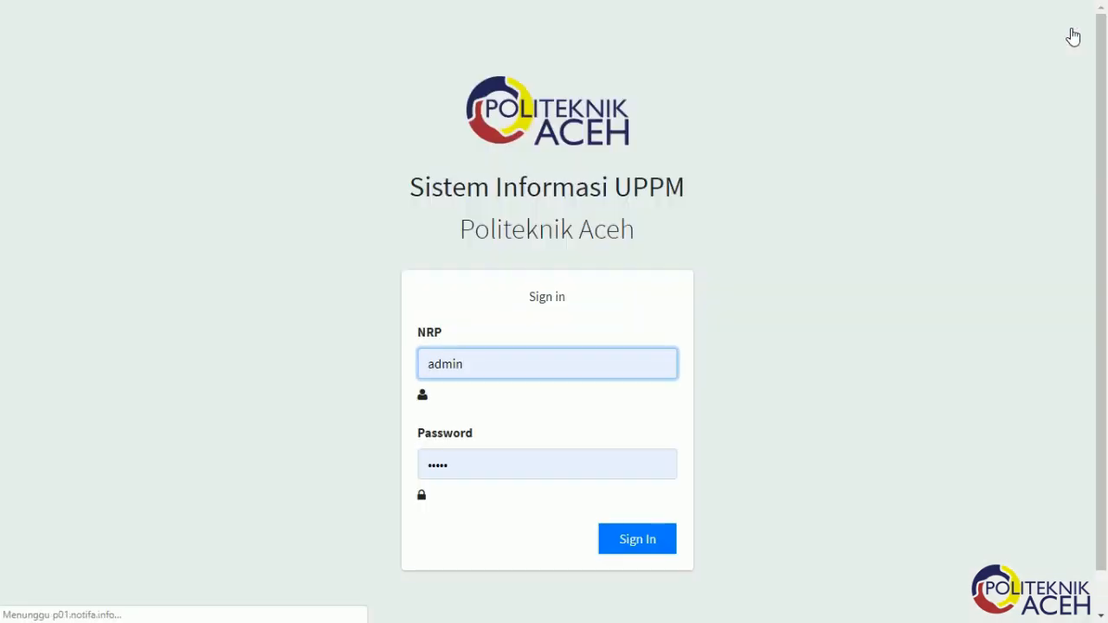
click(521, 351)
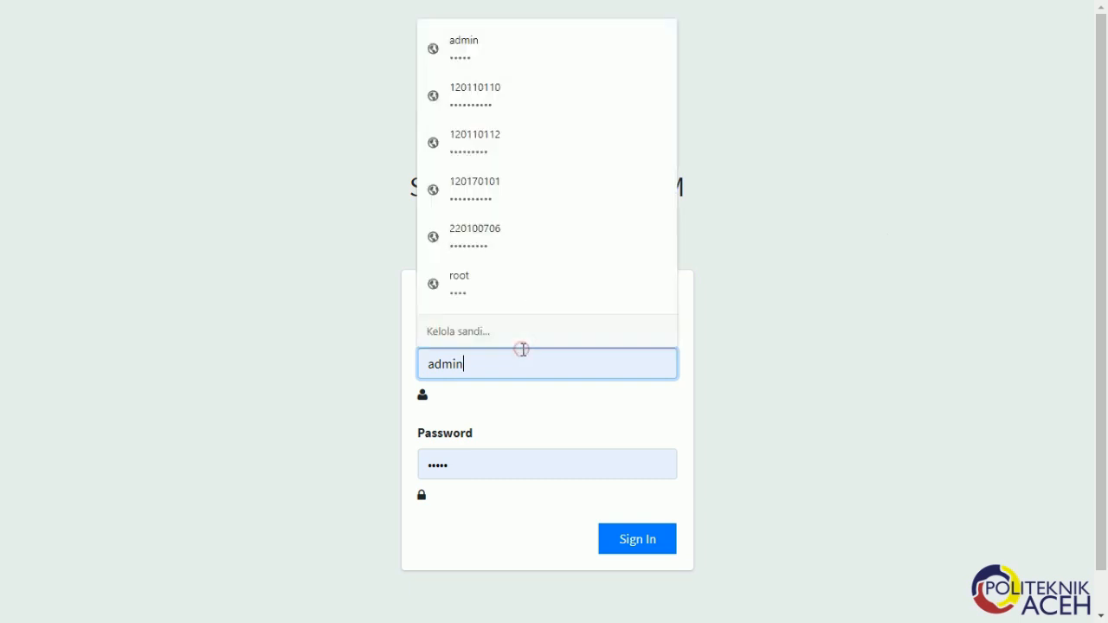
double_click(481, 371)
key(BackSpace)
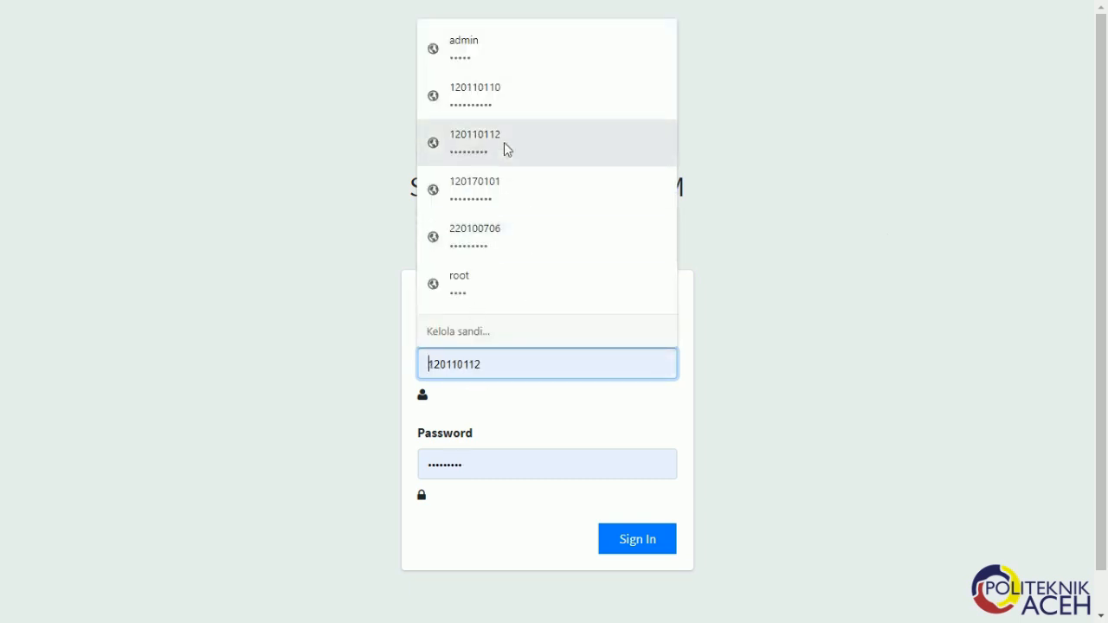
click(515, 188)
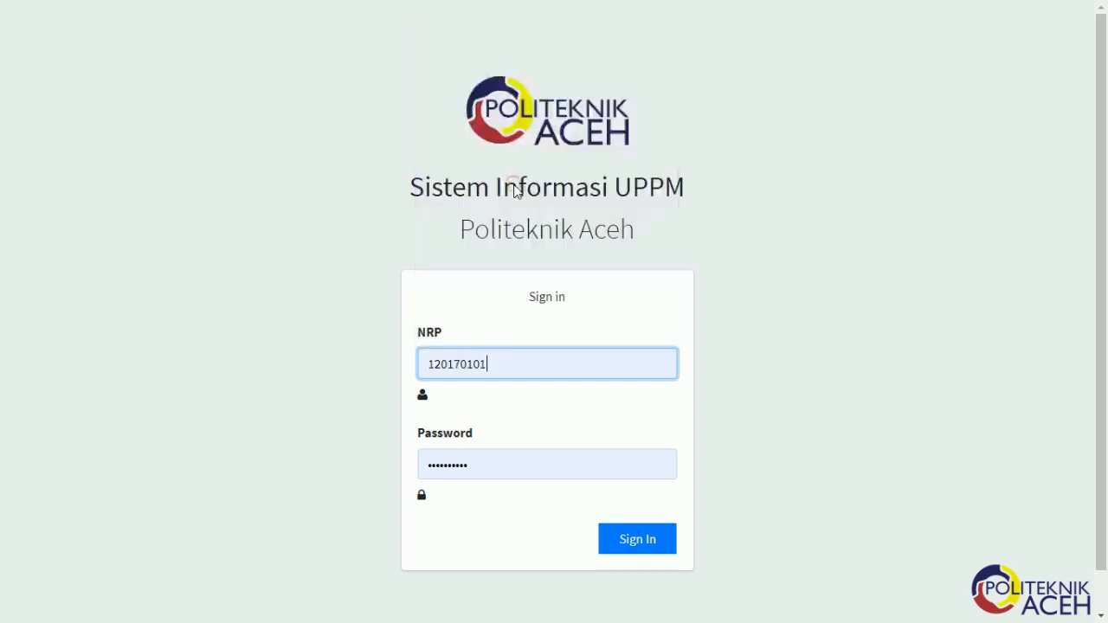
scroll(662, 459, down, 1)
click(646, 500)
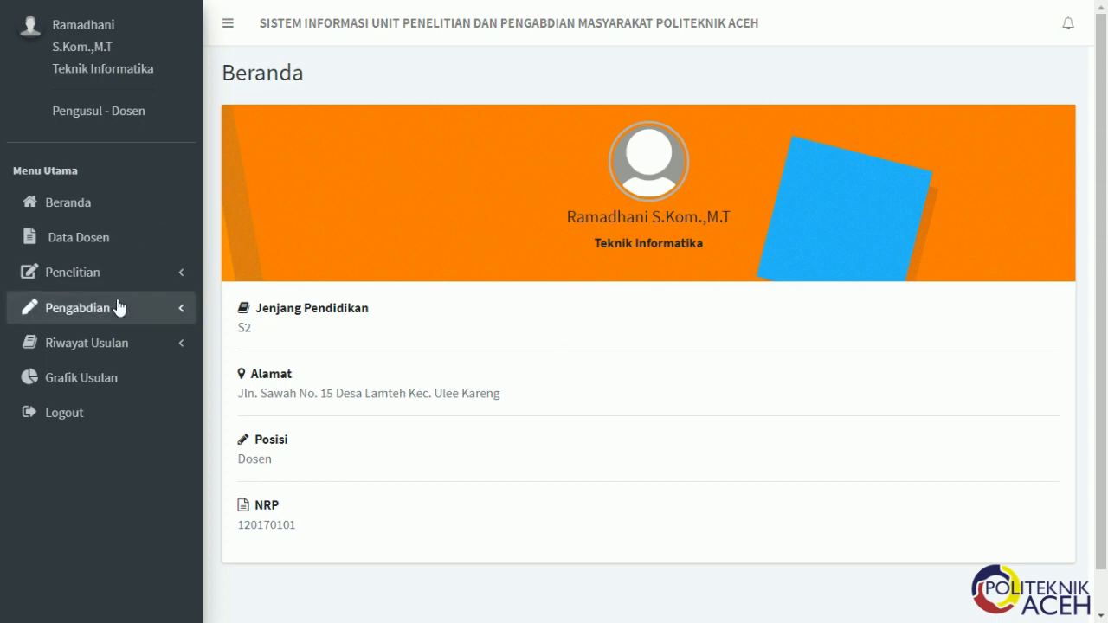
Open the Data Dosen list and look through the lecturers' study programs and identity details.
click(95, 245)
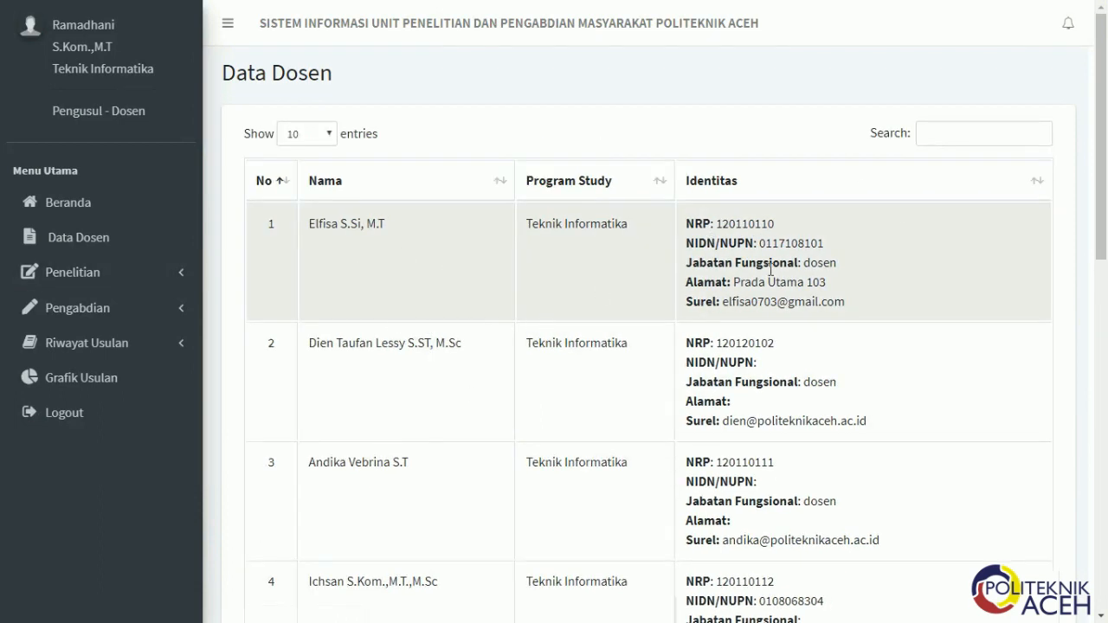
scroll(530, 277, down, 5)
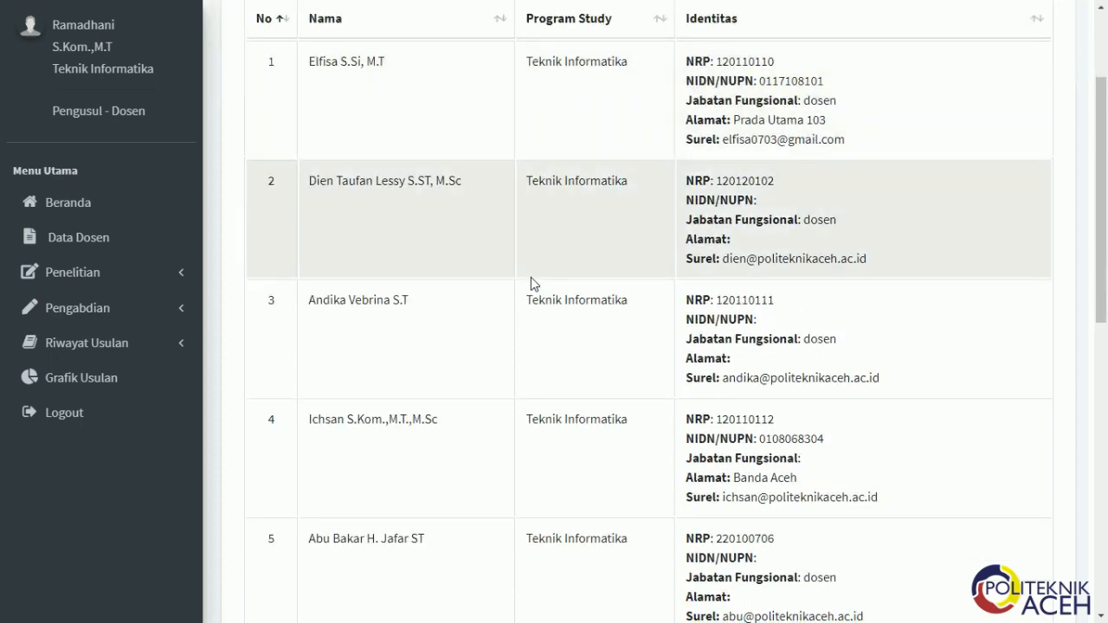
scroll(531, 279, up, 2)
scroll(530, 286, up, 3)
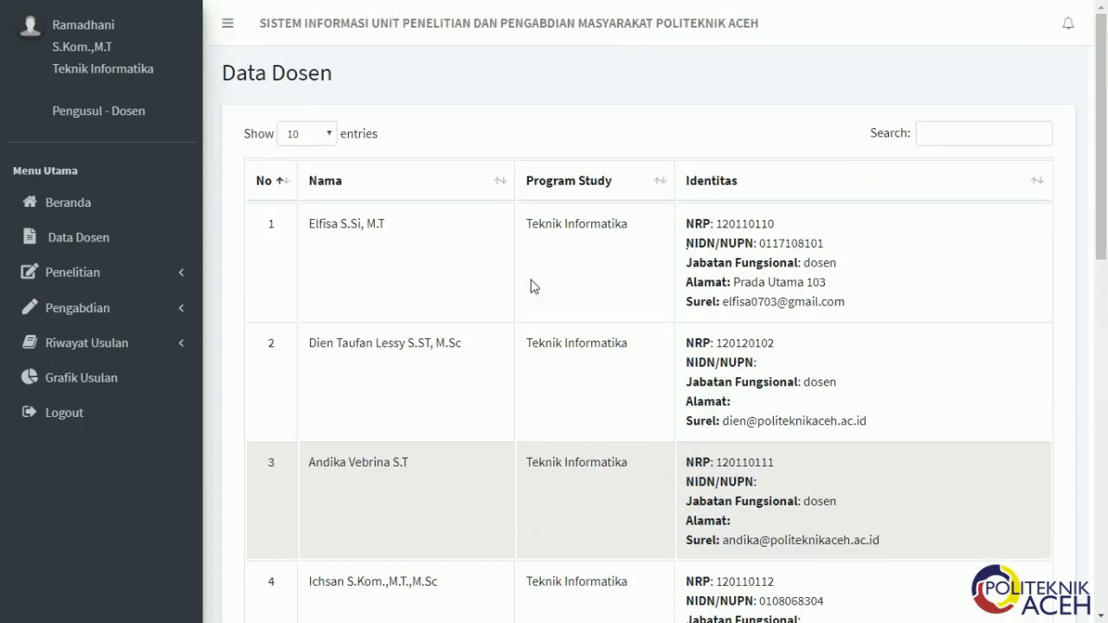
Open a new research proposal (Usulan Baru under Penelitian) and look over the fields of its form.
click(176, 275)
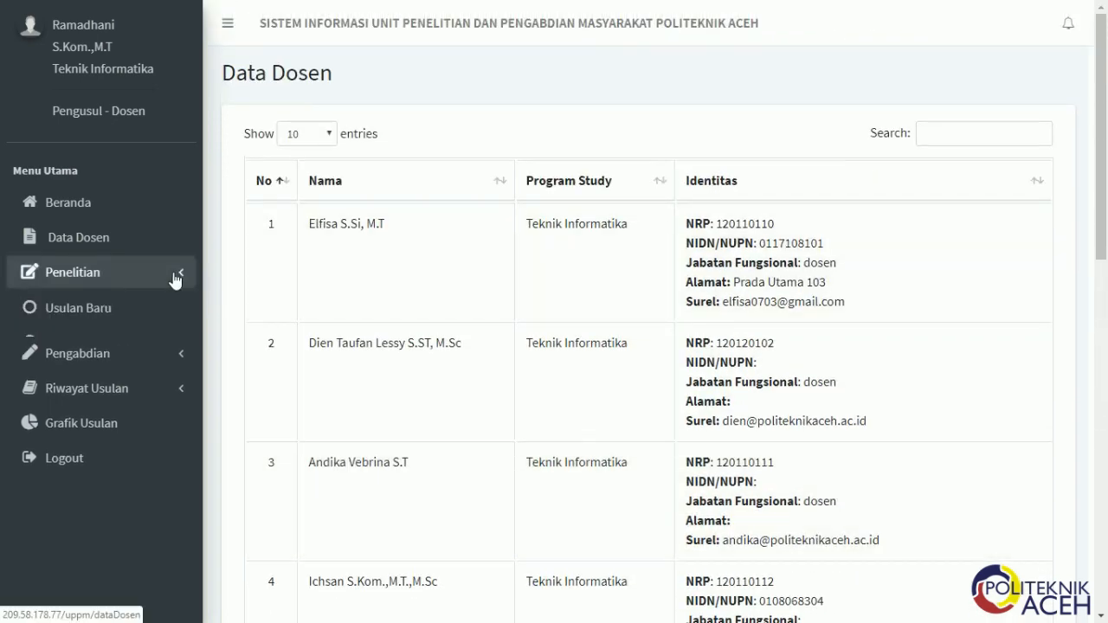
click(141, 314)
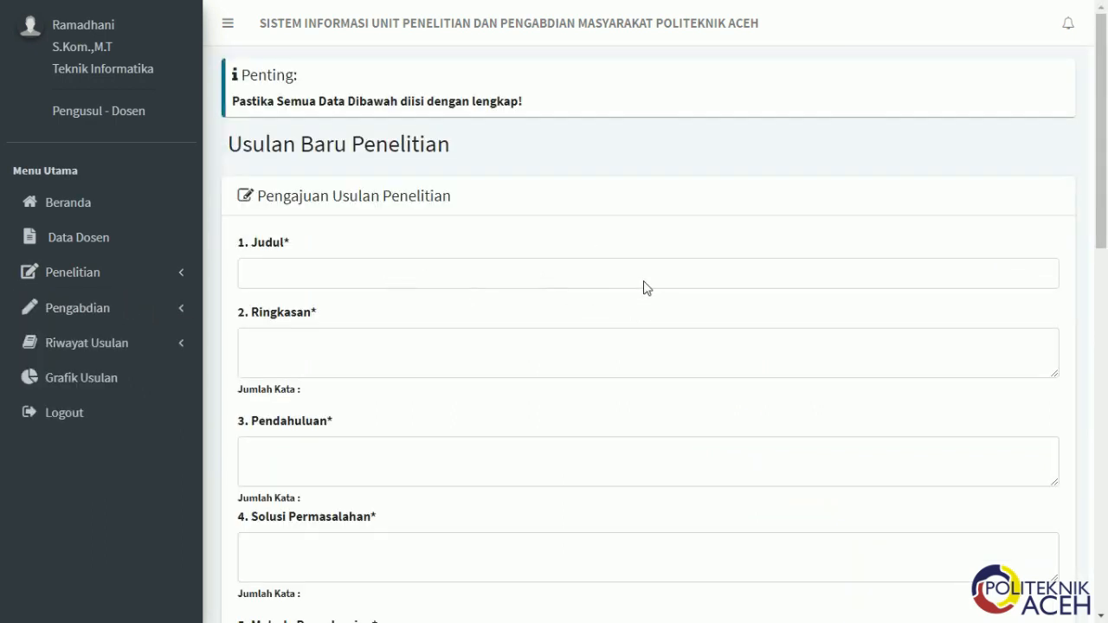
scroll(376, 239, down, 2)
scroll(494, 243, down, 10)
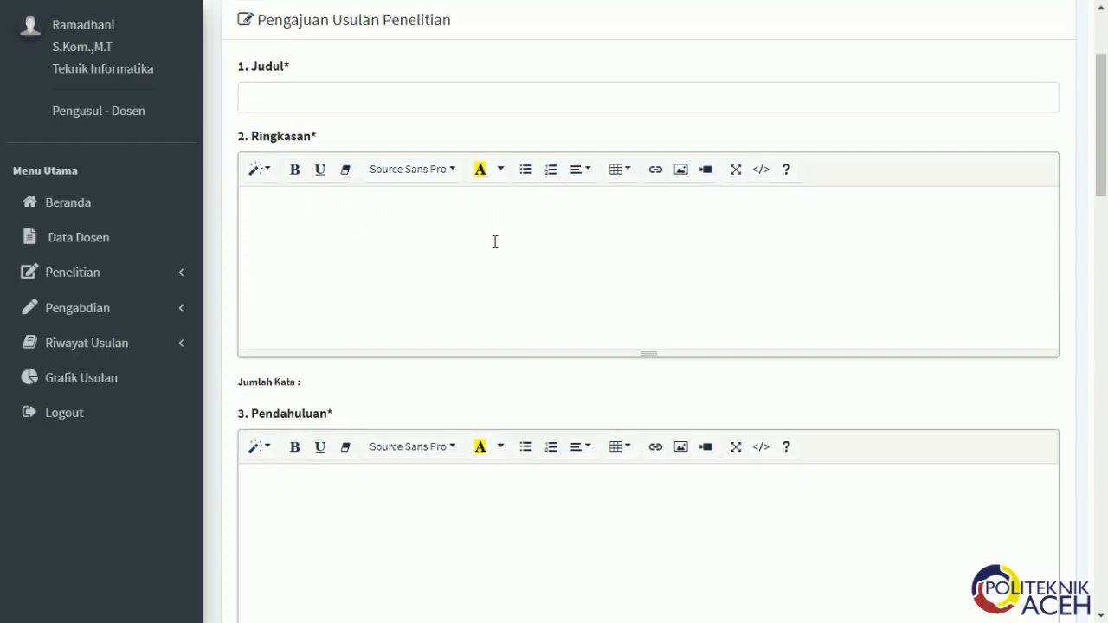
scroll(504, 235, down, 4)
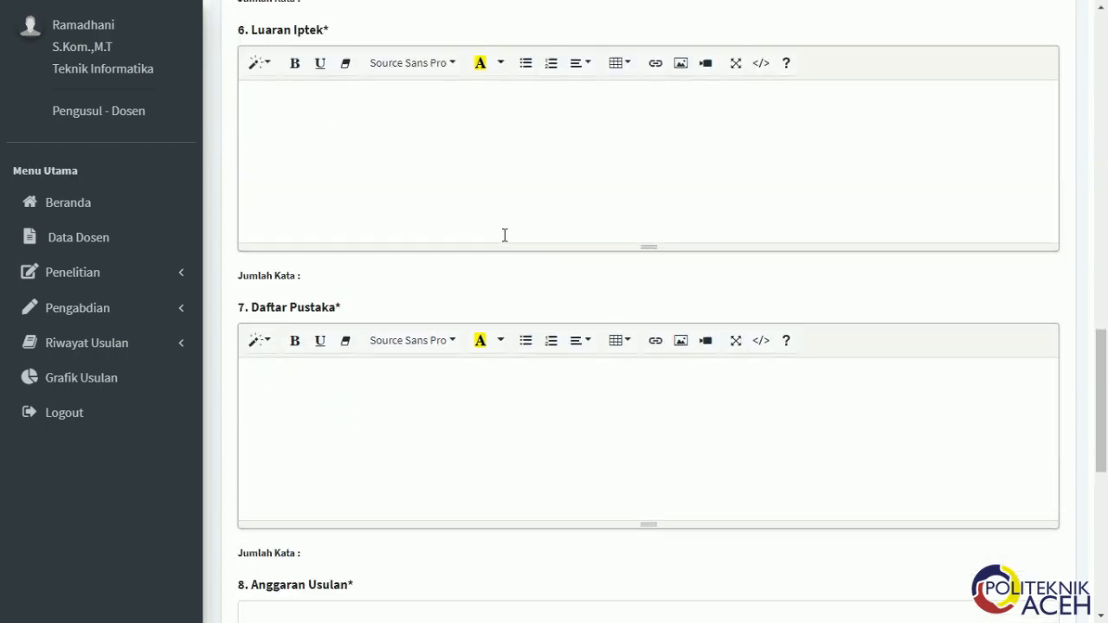
scroll(467, 244, down, 4)
scroll(337, 315, up, 20)
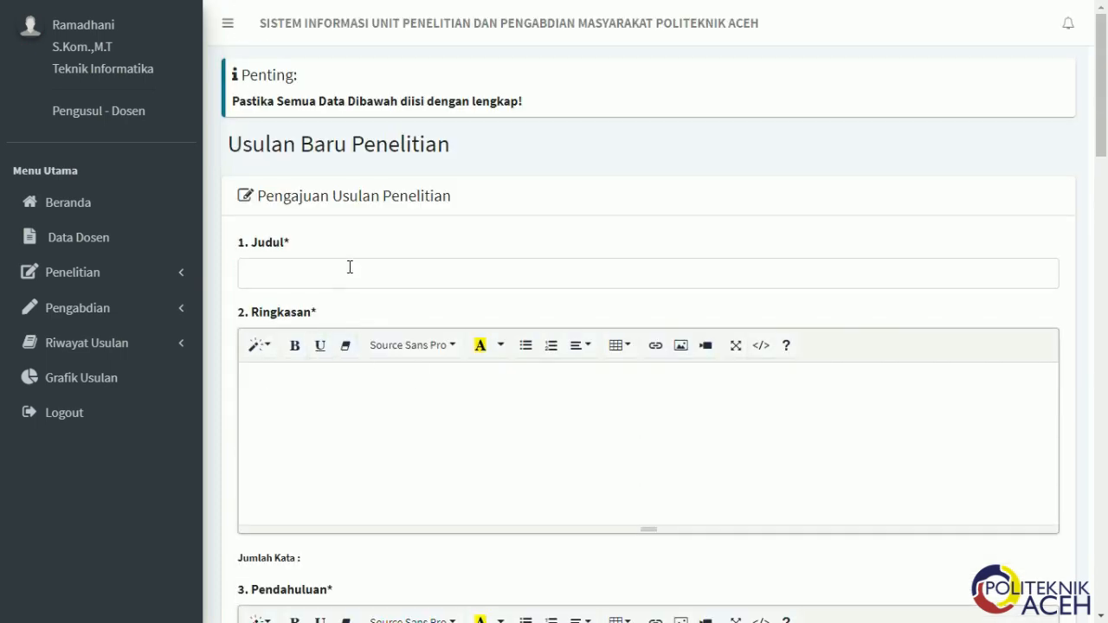
Set the Judul to the suggested title "DEMONSTRASI SISTEM INFORMASI UNIT PENELITIAN DAN PENGABDIAN MASYARAKAT POLITEKNIK ACEH".
click(349, 267)
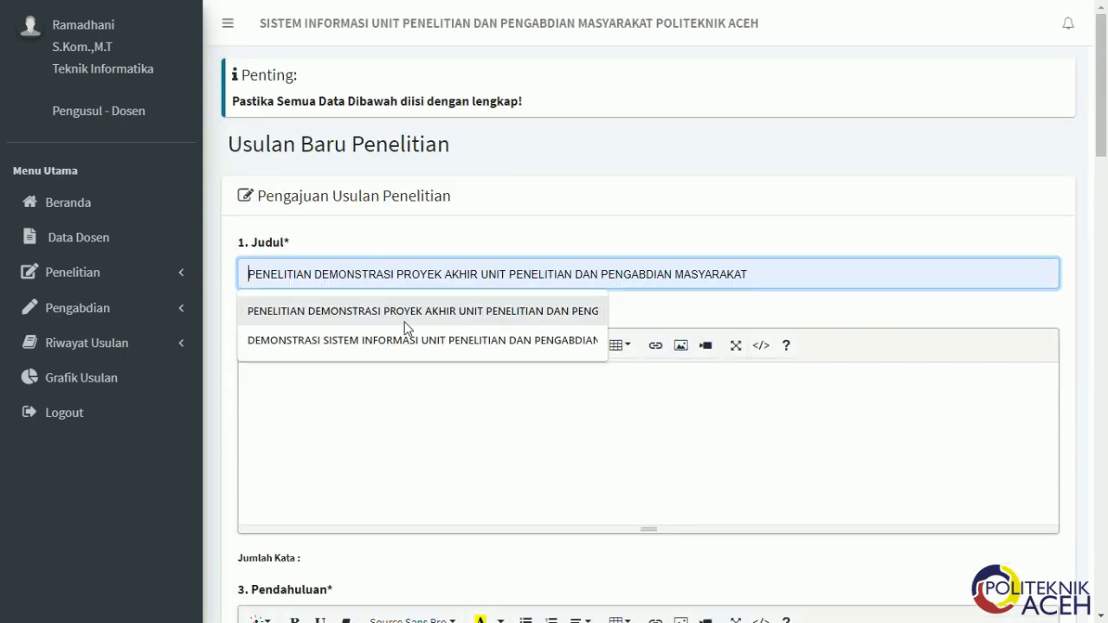
click(399, 349)
Fill the Ringkasan with the lorem ipsum placeholder paragraphs, undoing the first insertion and pasting the text again.
click(401, 395)
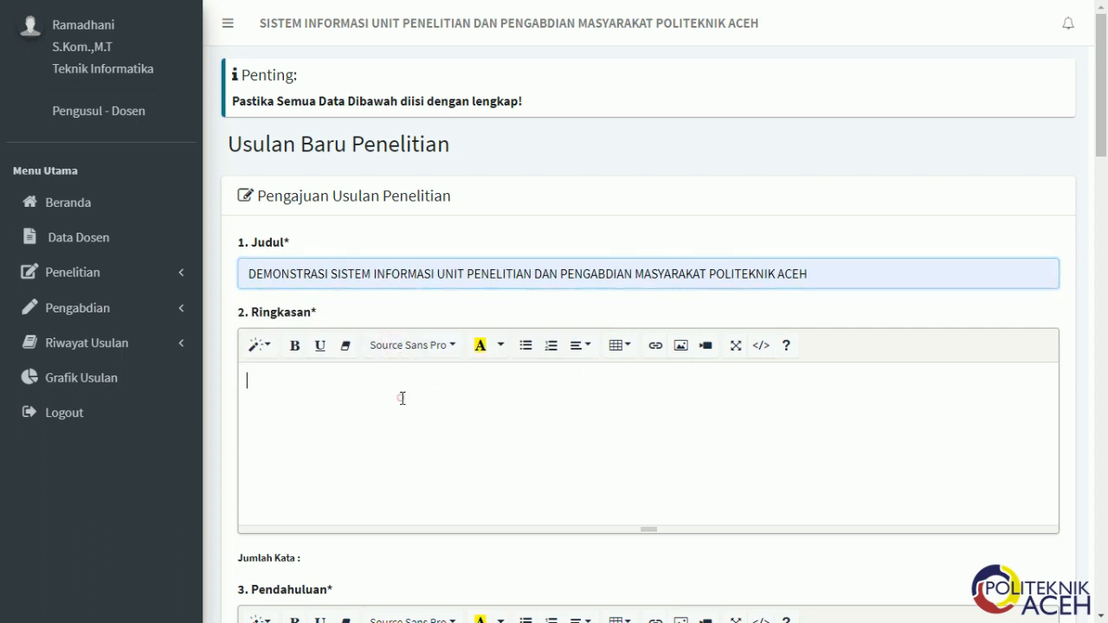
scroll(401, 394, down, 3)
key(alt+Tab)
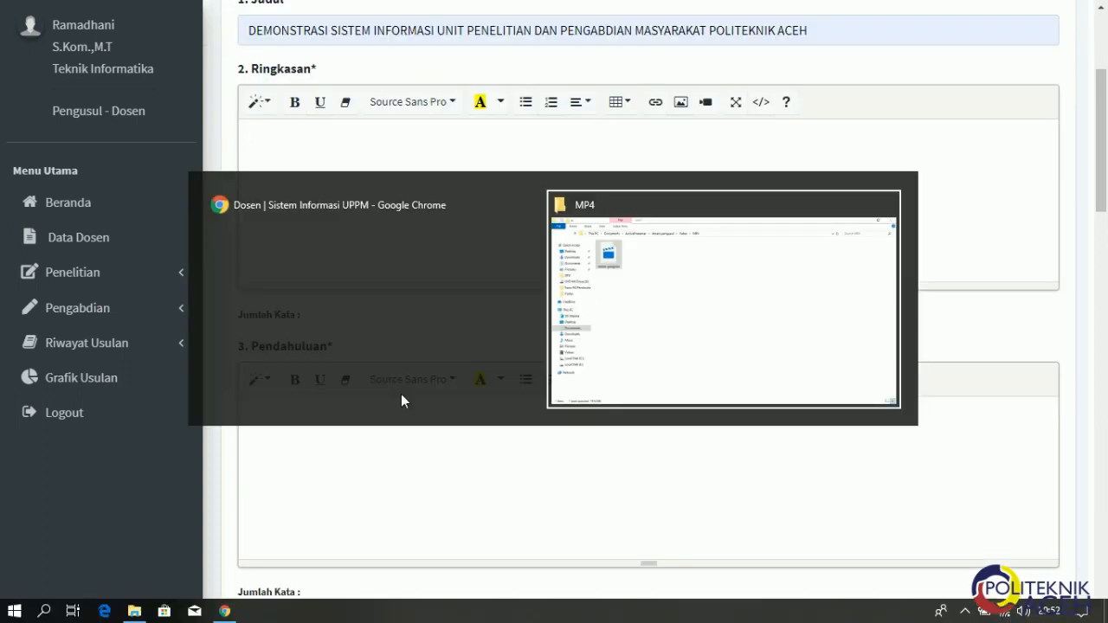
click(965, 611)
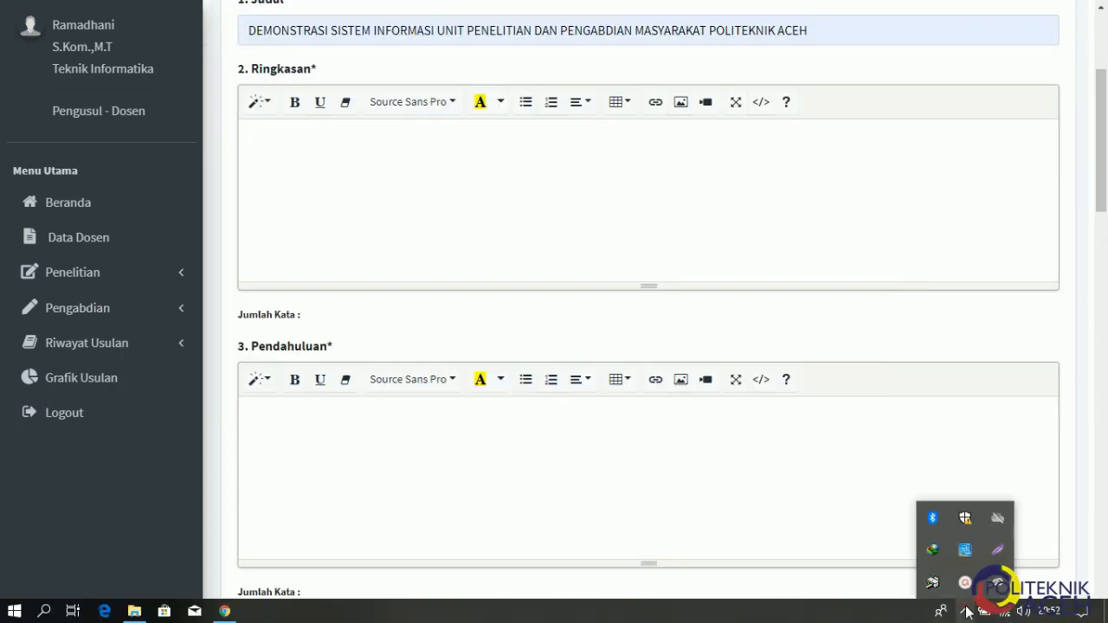
mouse_move(966, 584)
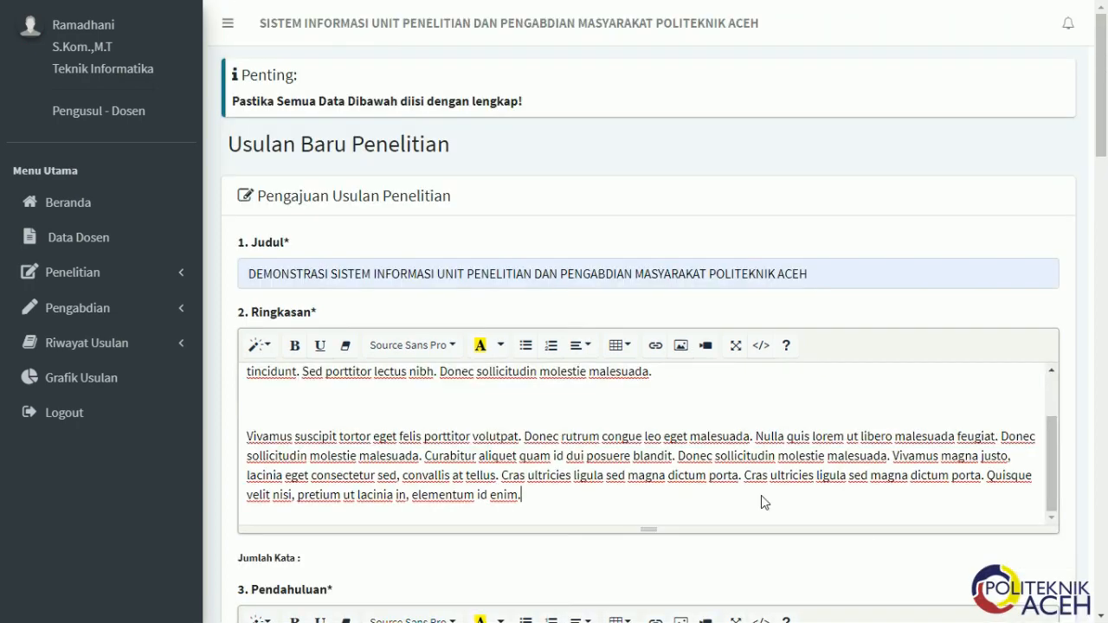
scroll(653, 417, down, 5)
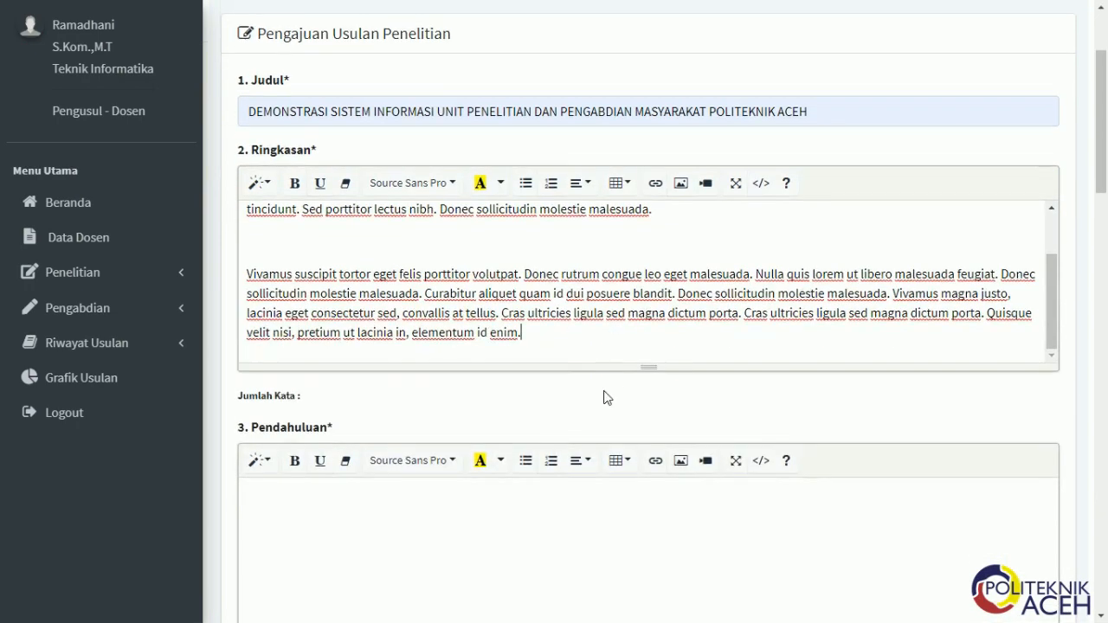
scroll(594, 420, up, 2)
scroll(594, 420, down, 3)
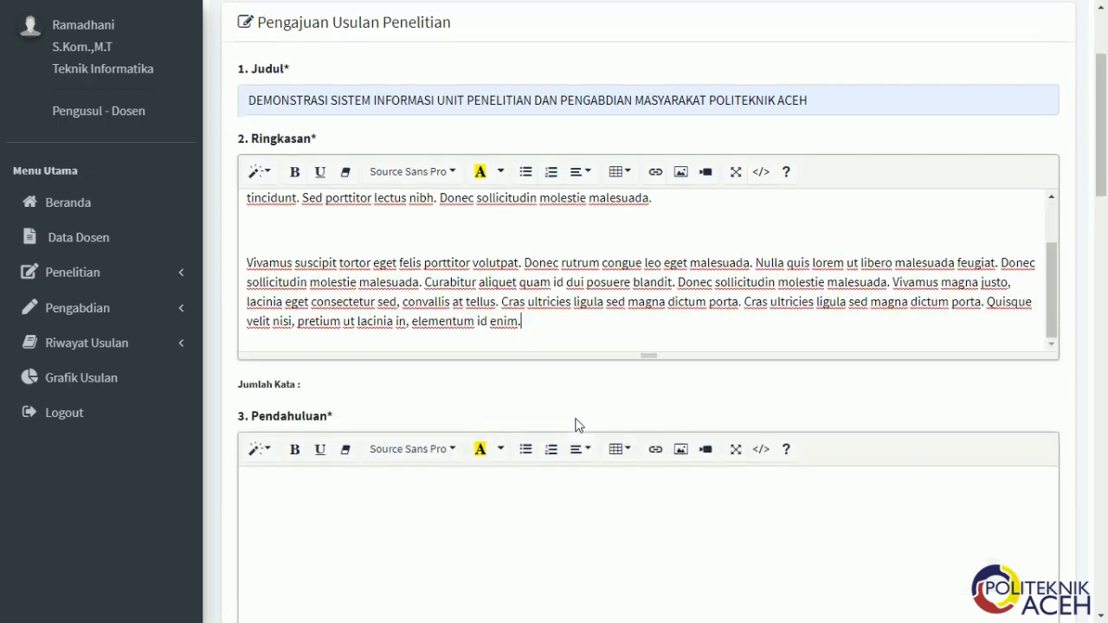
scroll(413, 351, up, 3)
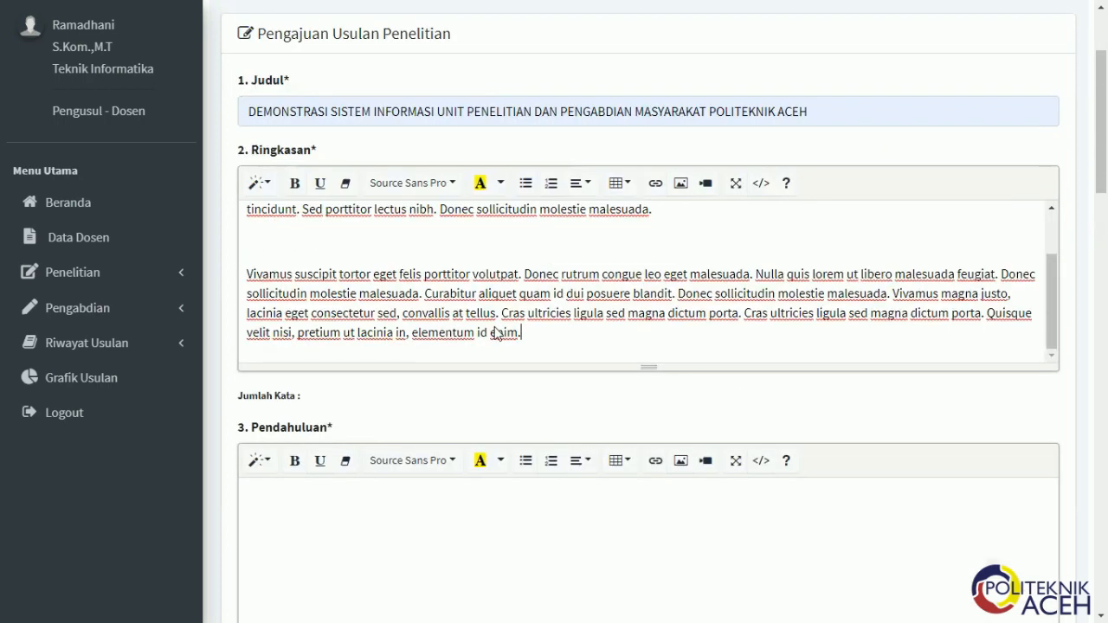
key(ctrl+z)
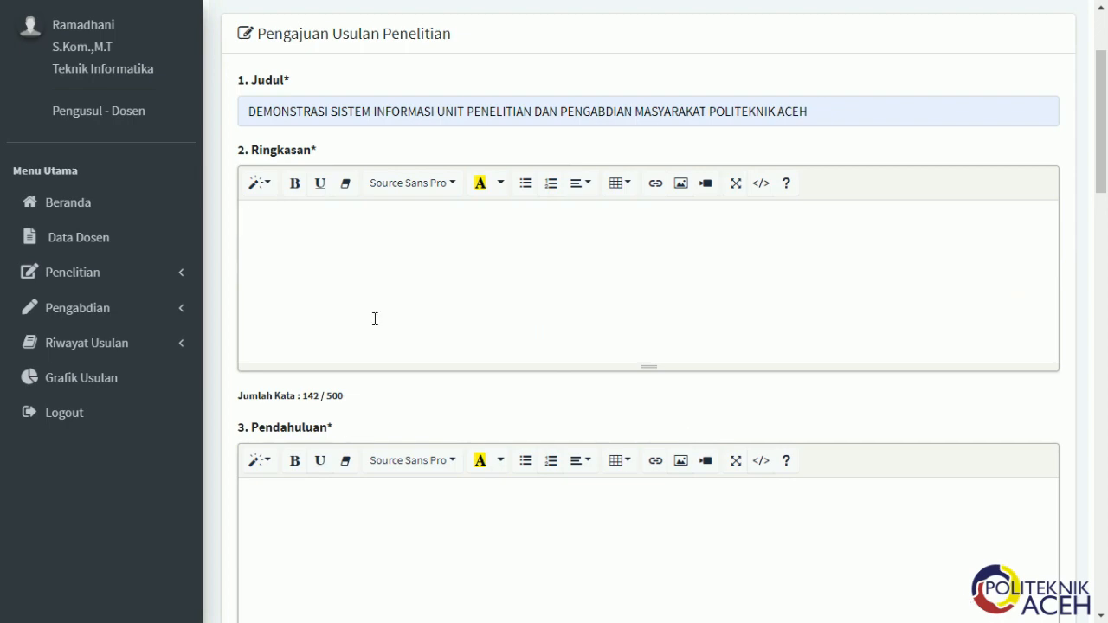
key(ctrl+v)
Paste the same placeholder paragraphs into the Pendahuluan and Solusi Permasalahan sections.
scroll(374, 317, down, 1)
scroll(383, 395, down, 3)
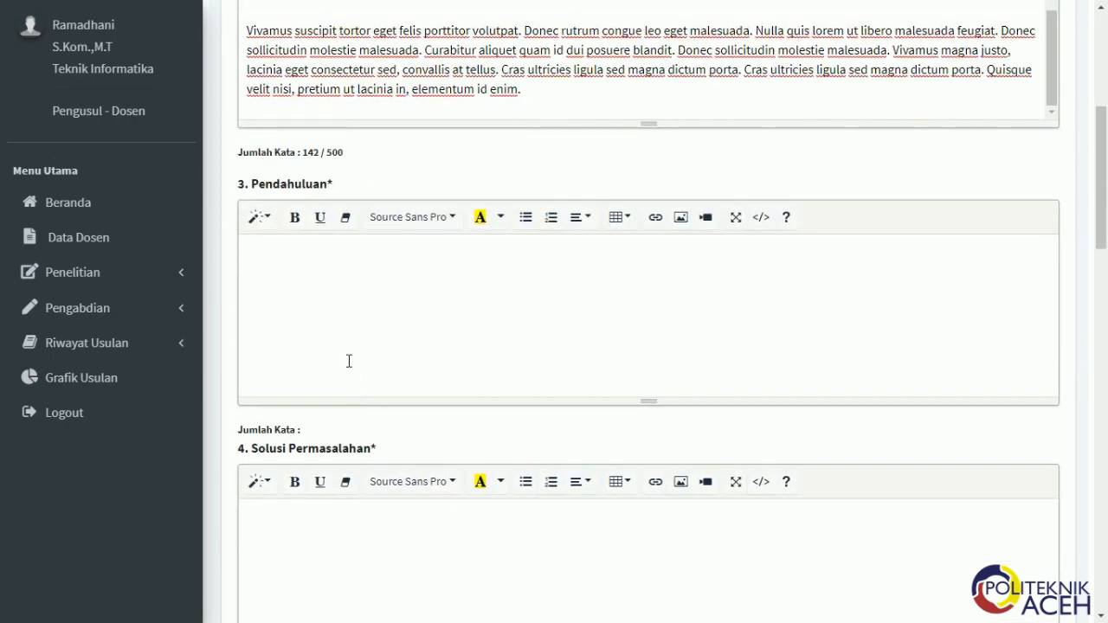
click(348, 361)
key(ctrl+v)
scroll(291, 318, down, 4)
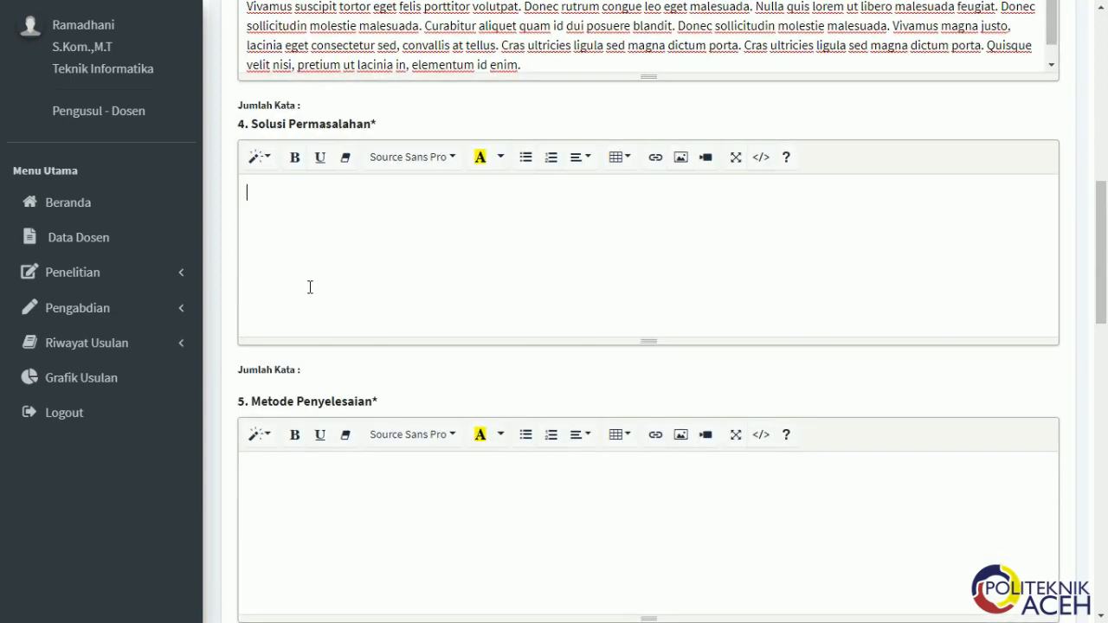
key(ctrl+v)
Paste the same placeholder paragraphs into the Metode Penyelesaian, Luaran Iptek and Daftar Pustaka sections.
scroll(223, 385, down, 3)
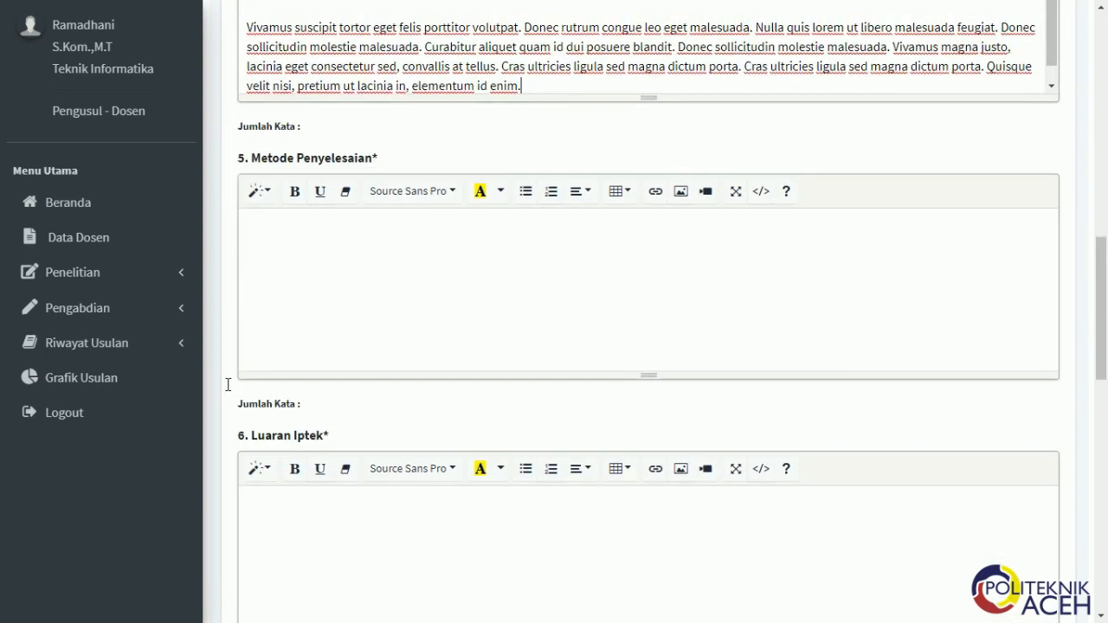
click(317, 305)
key(ctrl+v)
scroll(232, 390, down, 3)
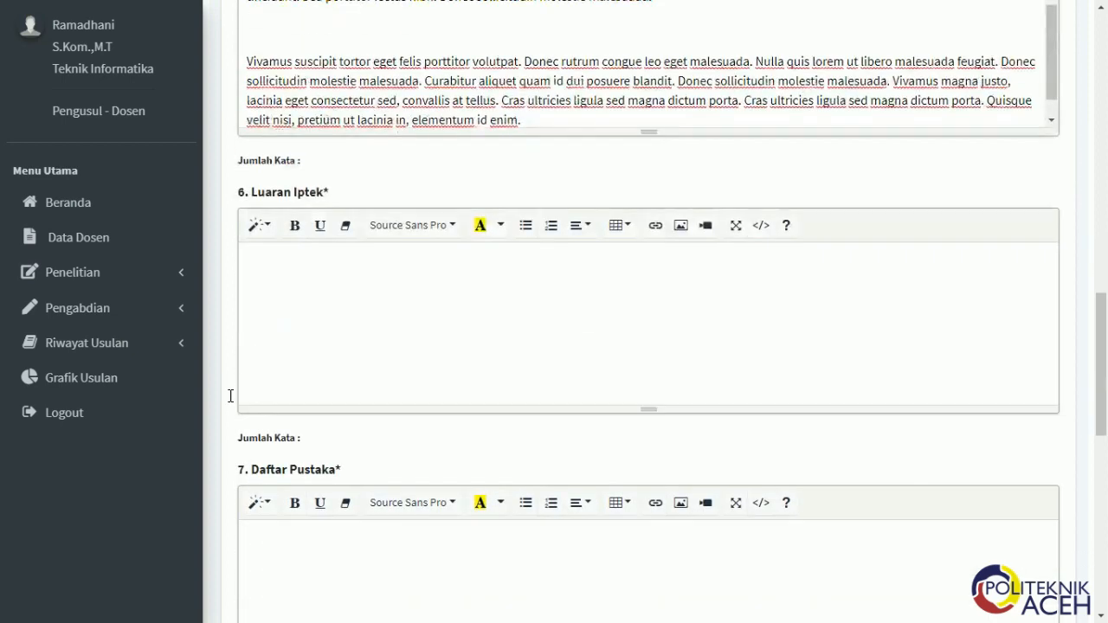
click(306, 314)
key(ctrl+v)
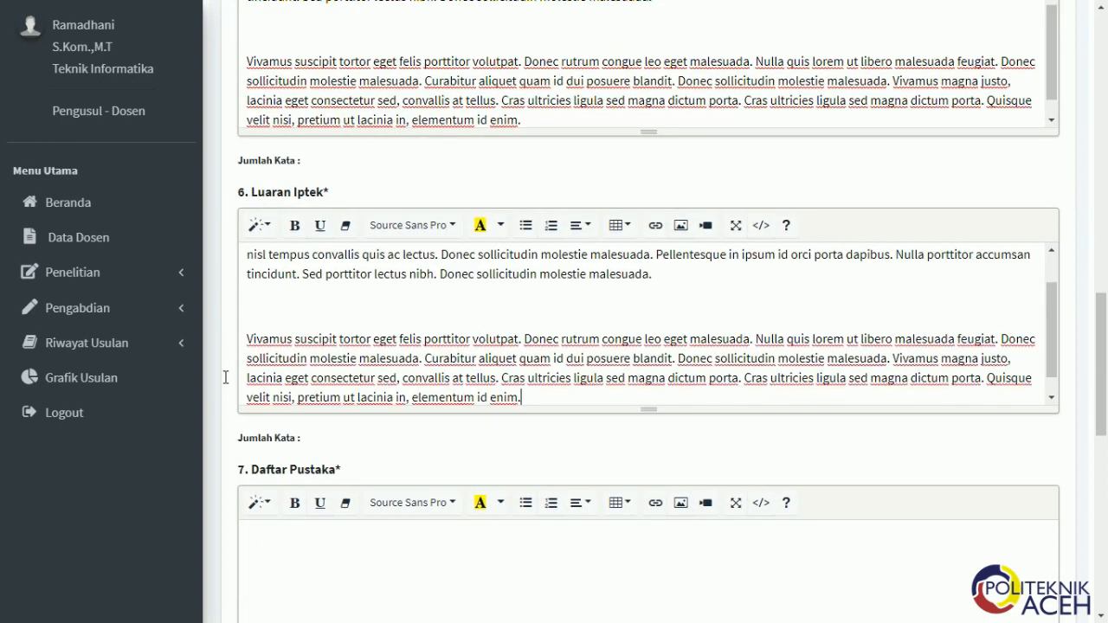
scroll(231, 372, down, 5)
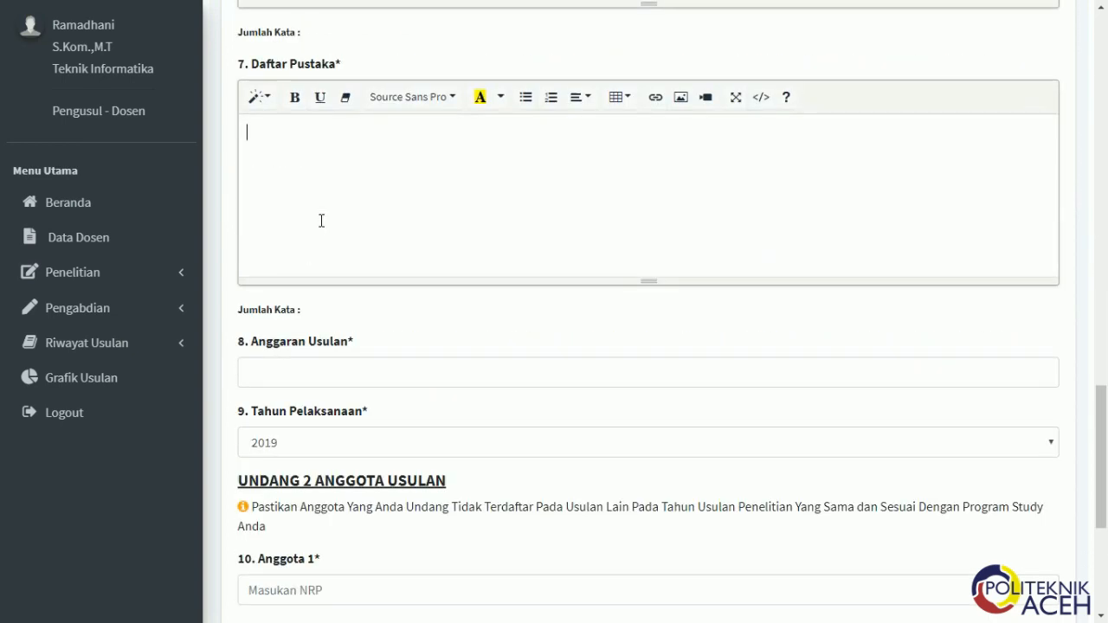
key(ctrl+v)
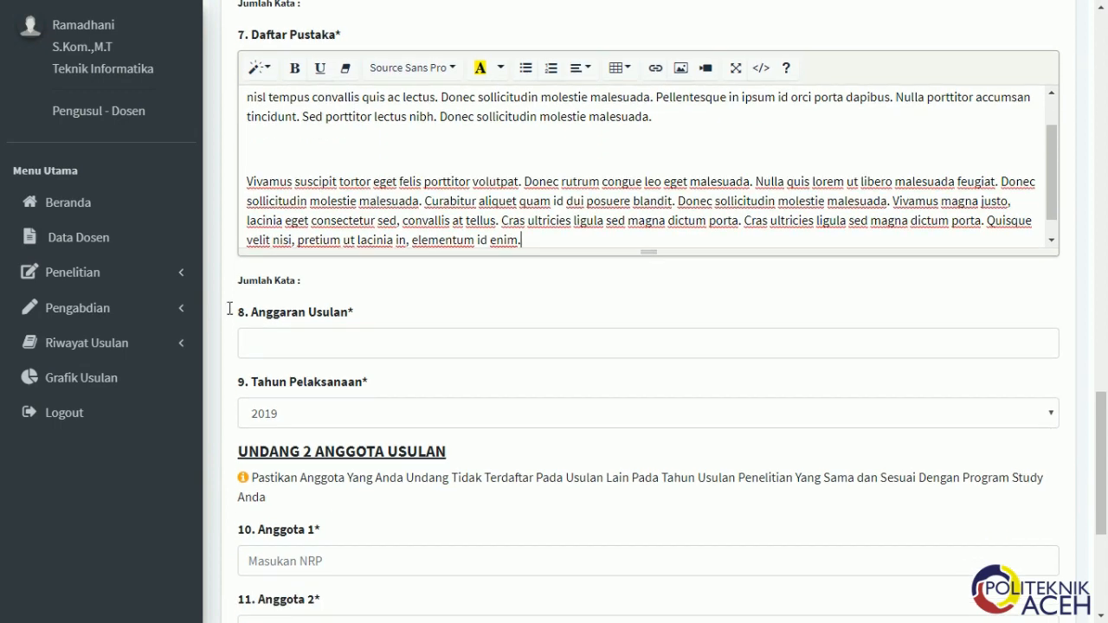
Set the Anggaran Usulan to 2.000.000 and the Tahun Pelaksanaan to 2020.
scroll(306, 323, down, 2)
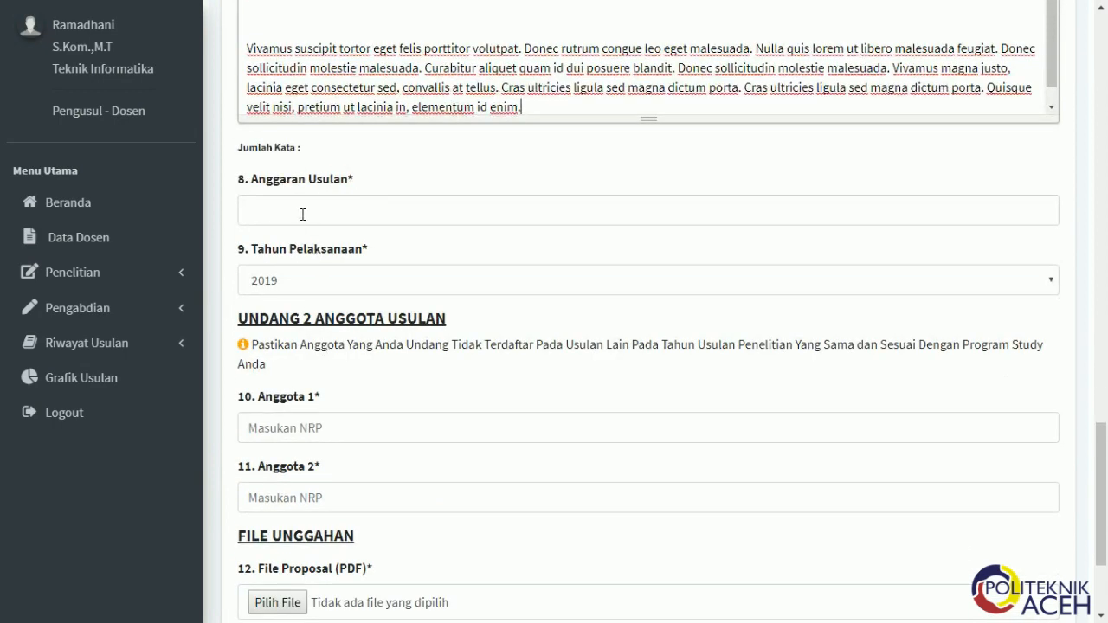
click(303, 214)
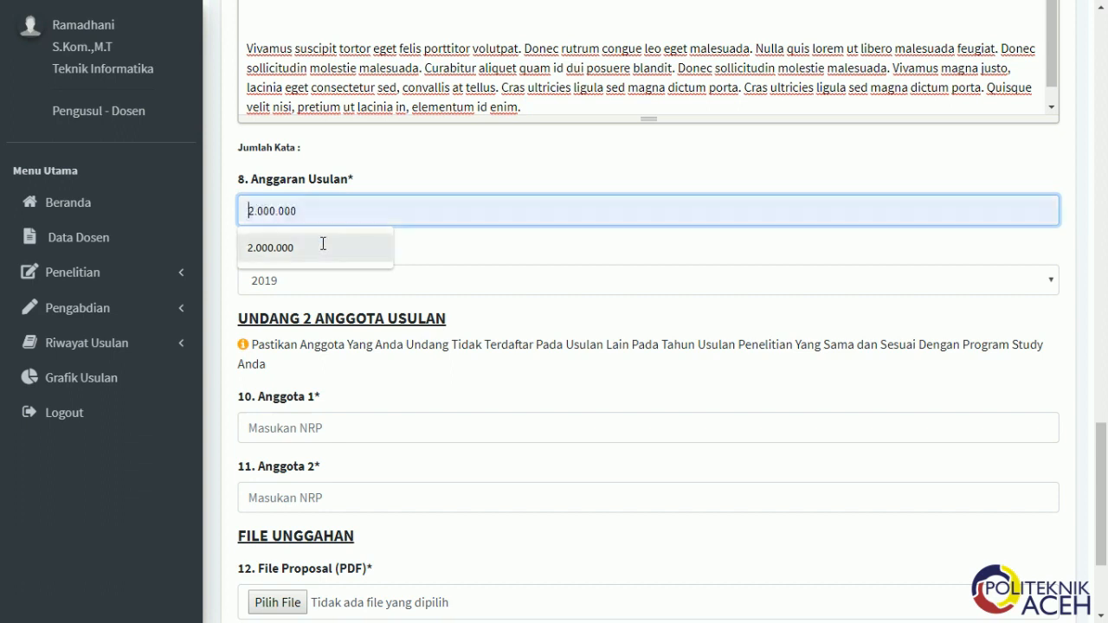
click(323, 246)
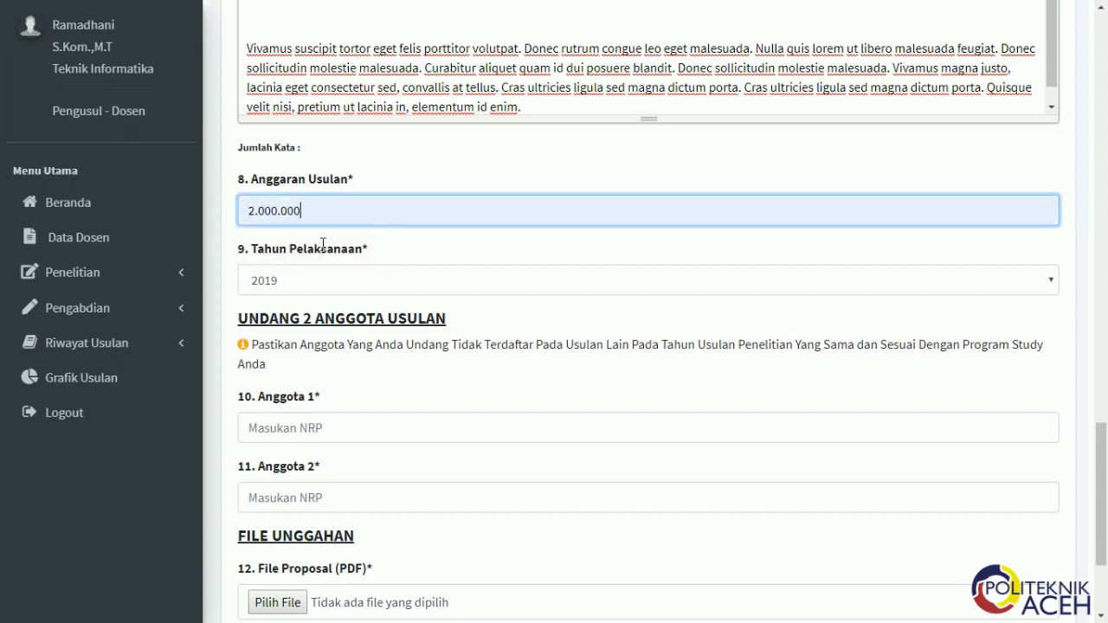
scroll(357, 218, down, 1)
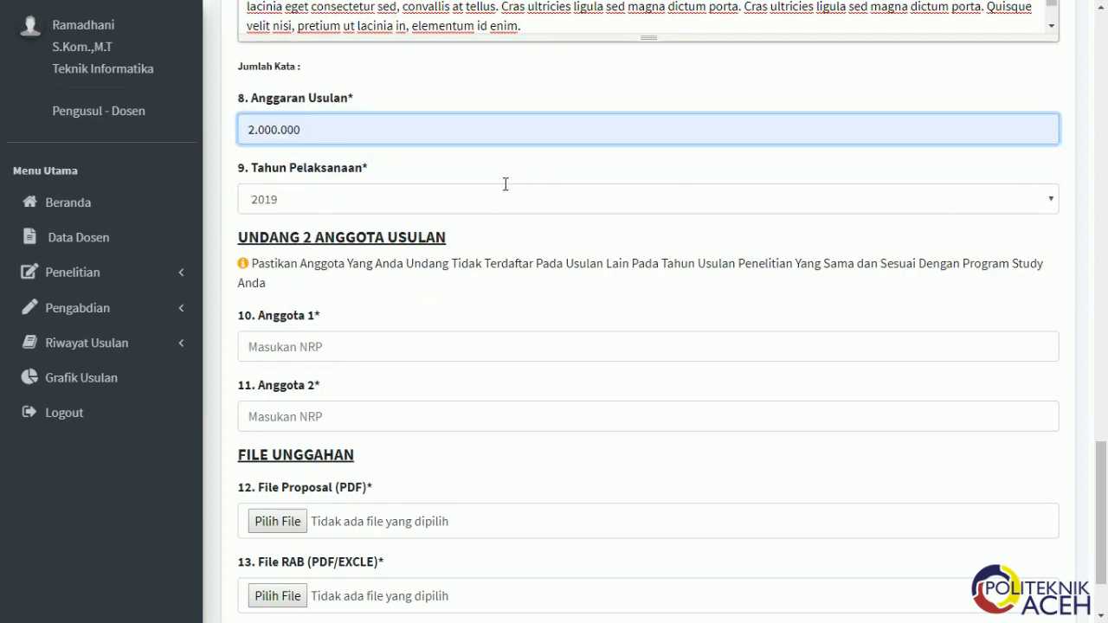
click(456, 187)
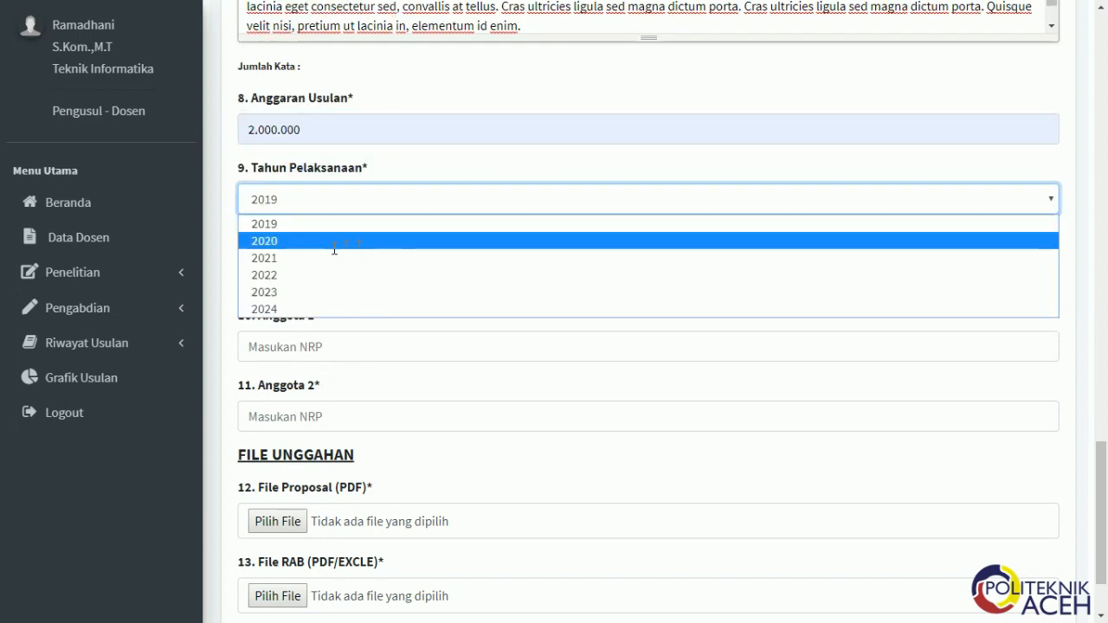
click(314, 240)
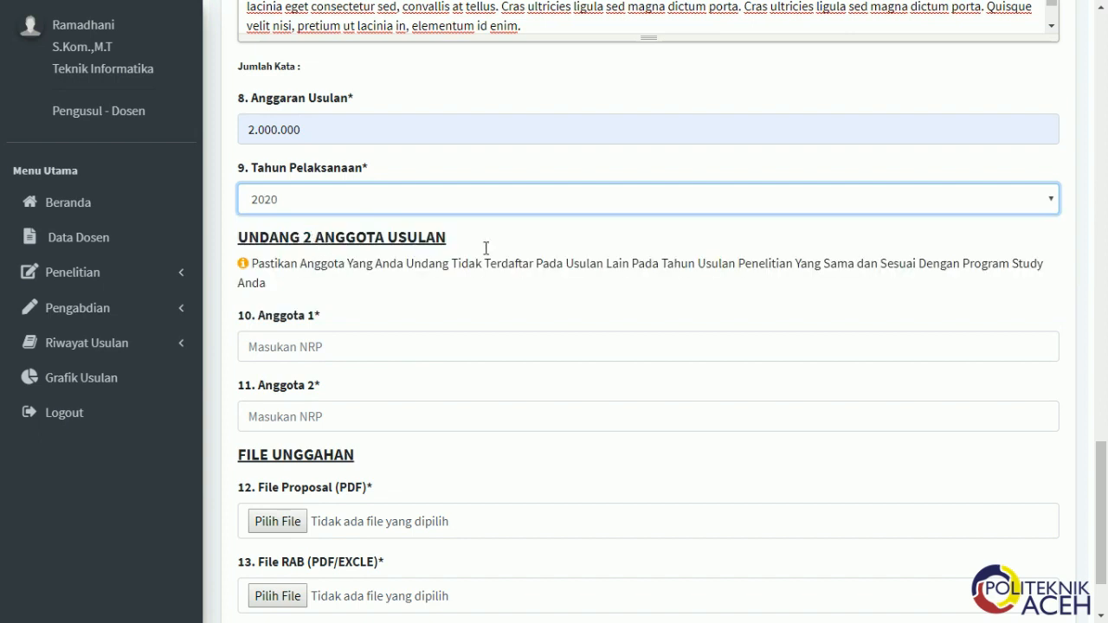
Enter the NRP of each of the two invited members in the Anggota 1 and Anggota 2 fields.
scroll(277, 254, down, 1)
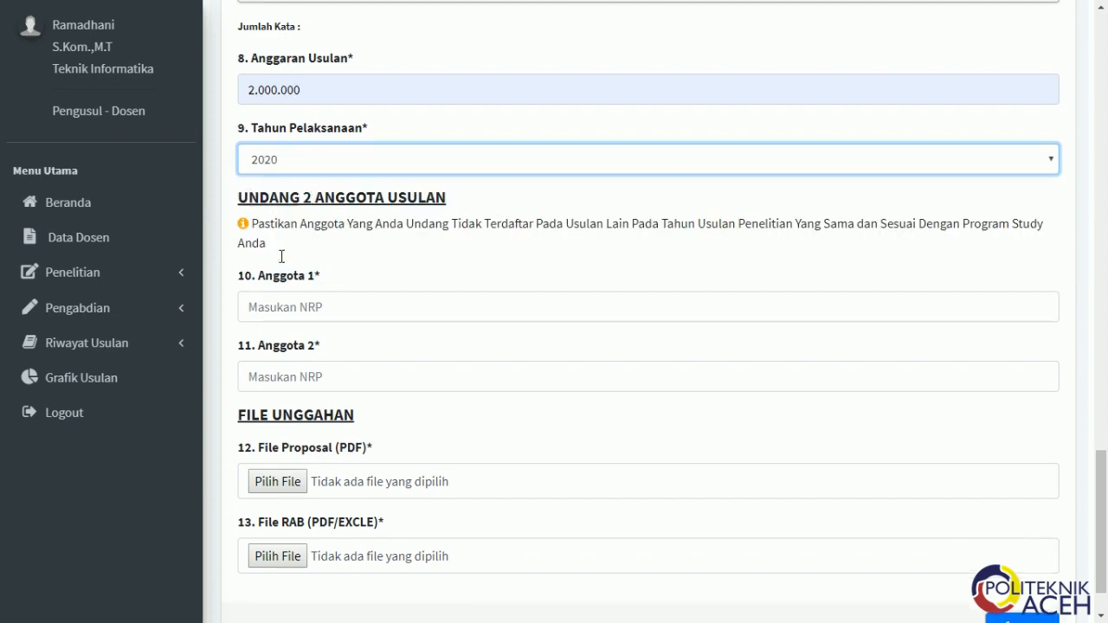
scroll(823, 497, up, 1)
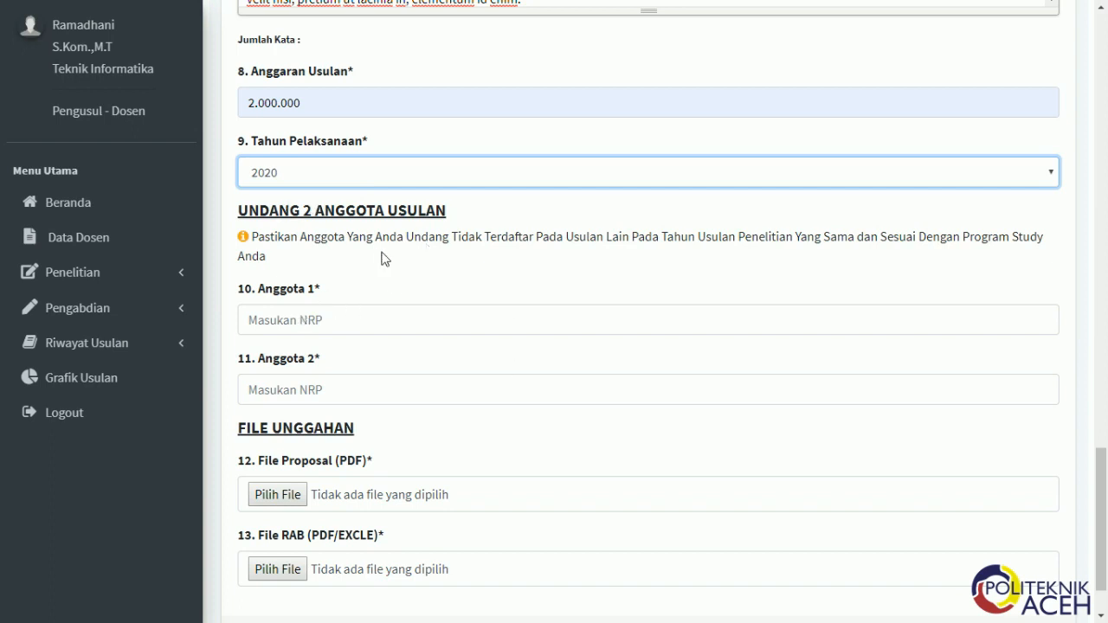
click(318, 322)
click(309, 397)
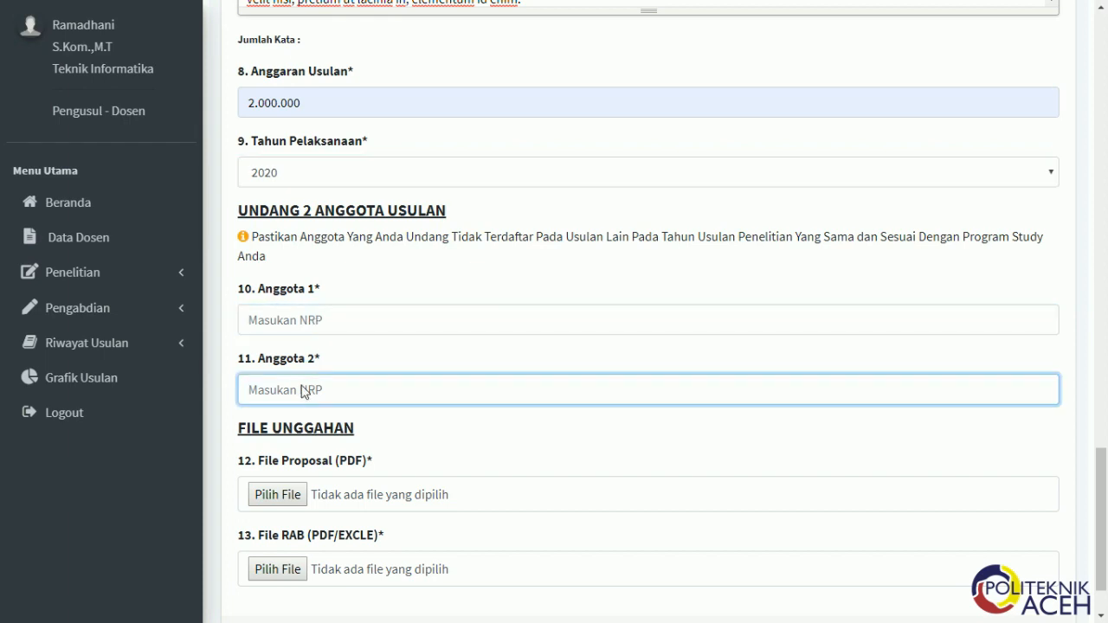
click(306, 330)
click(308, 394)
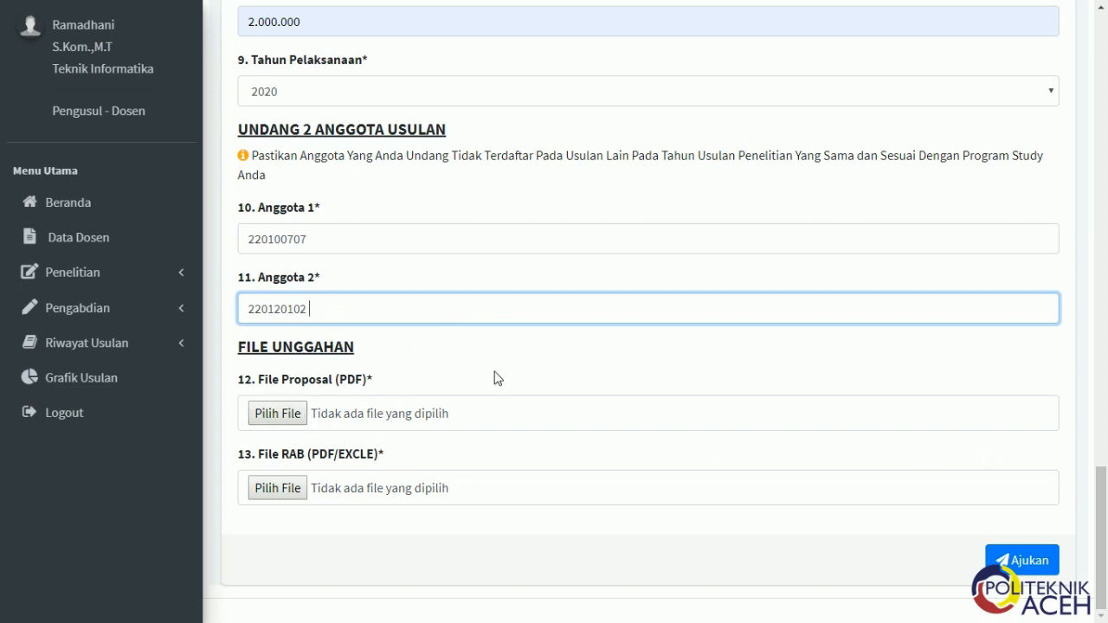
Attach the PDF named proposal as the File Proposal and the PDF named RAB as the File RAB.
click(276, 414)
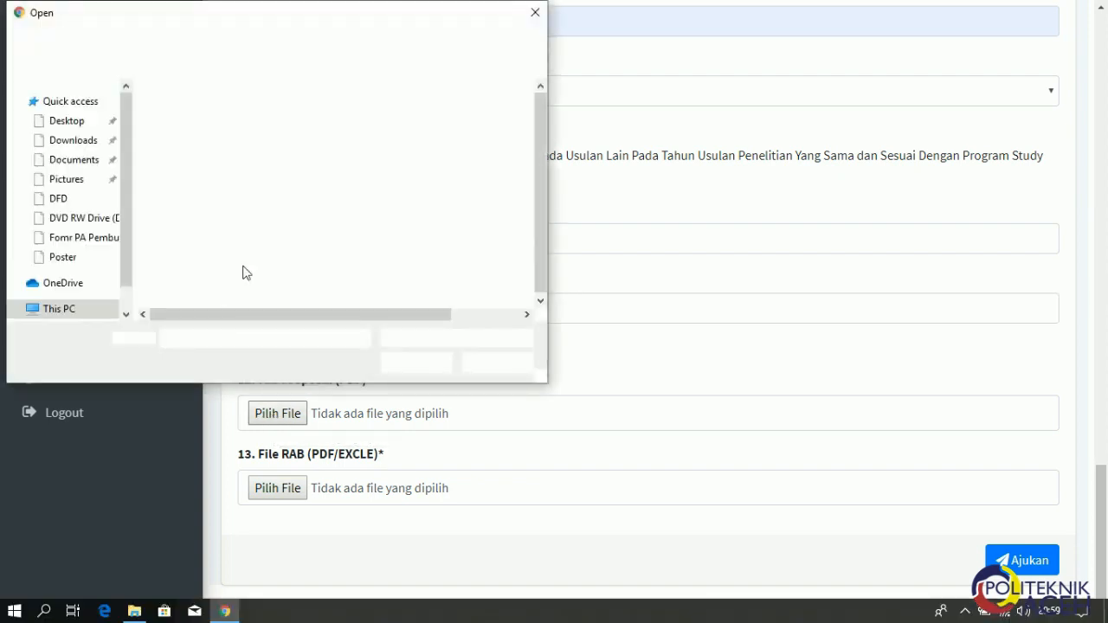
click(207, 266)
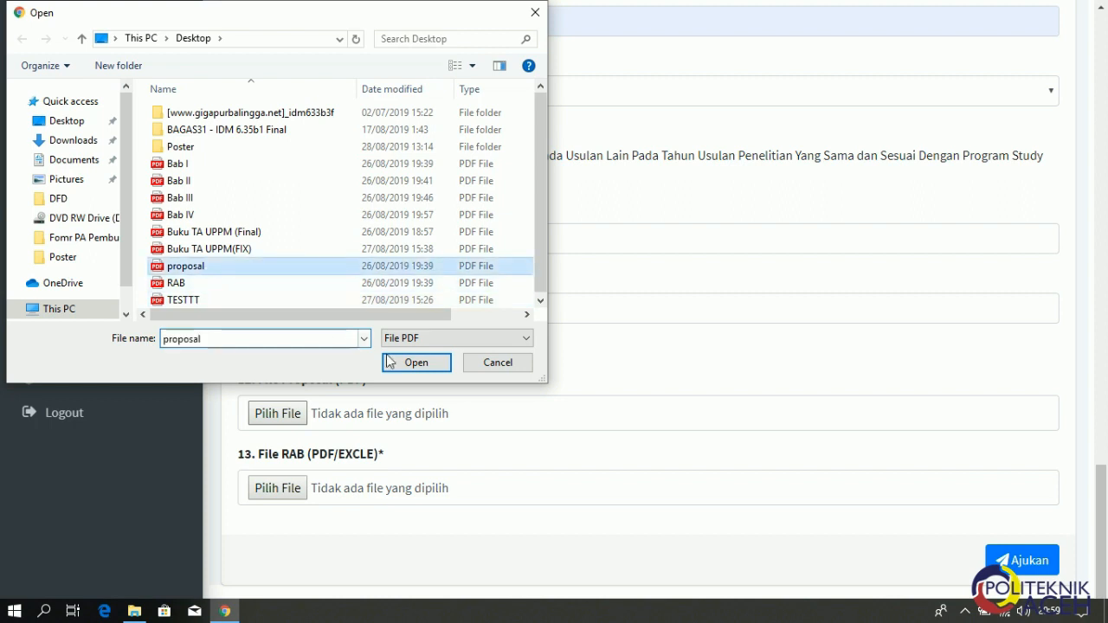
click(416, 361)
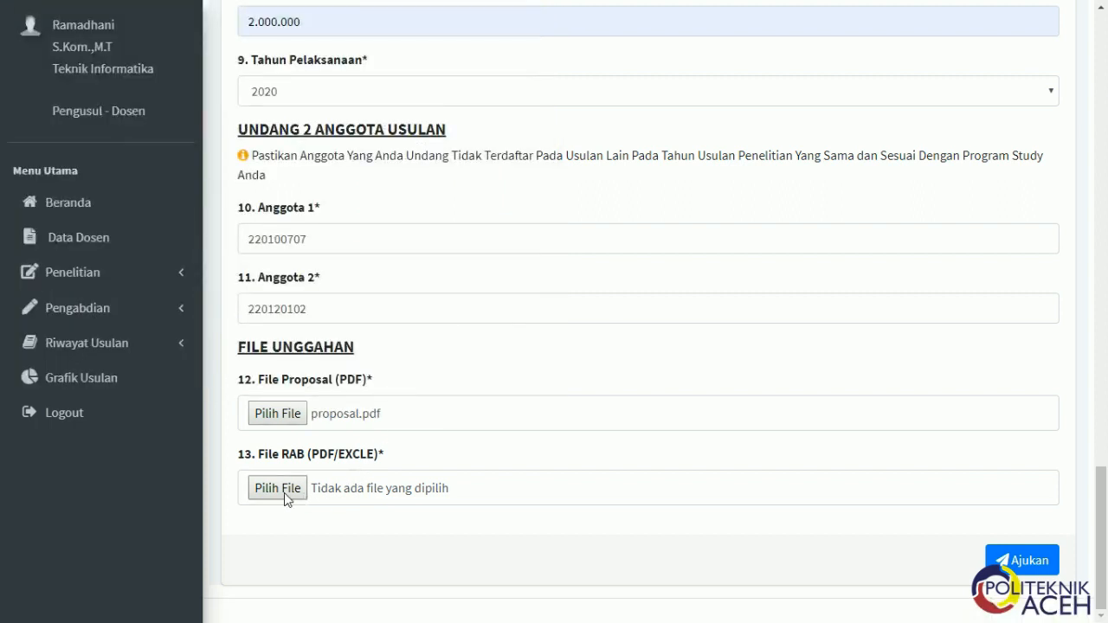
click(281, 488)
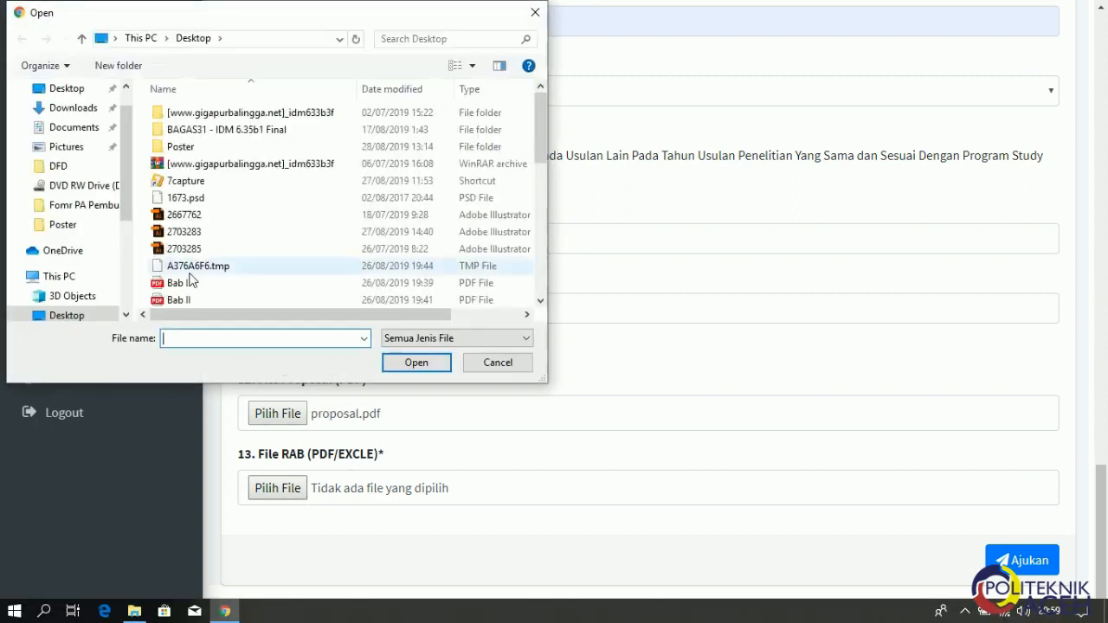
scroll(190, 301, down, 5)
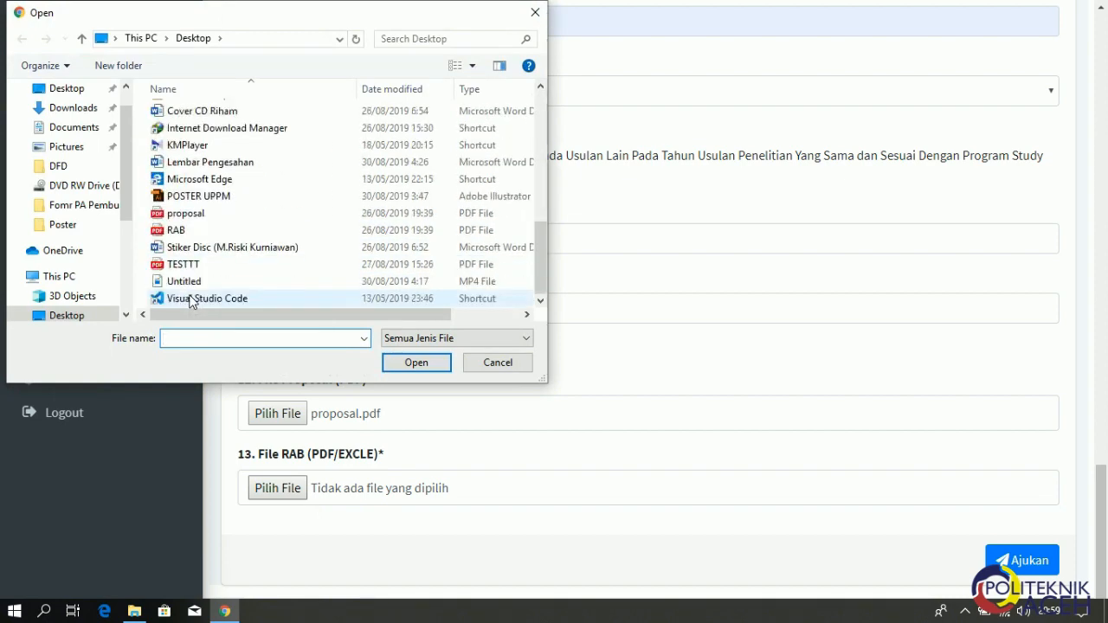
click(177, 230)
click(413, 361)
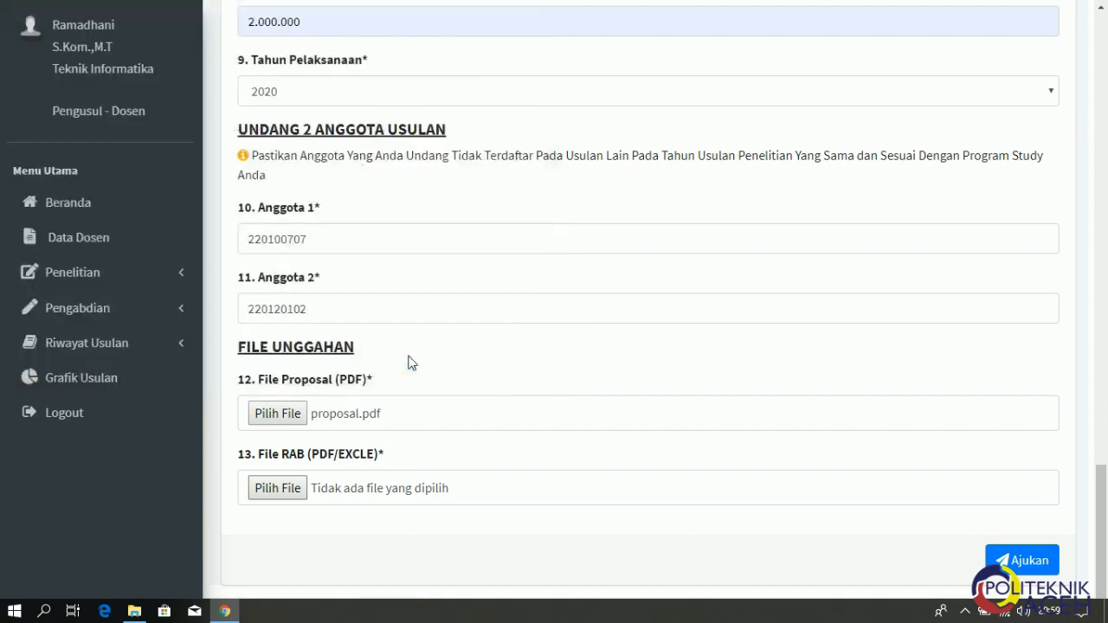
Submit the completed research proposal and confirm sending it.
drag(1102, 503, 1106, 606)
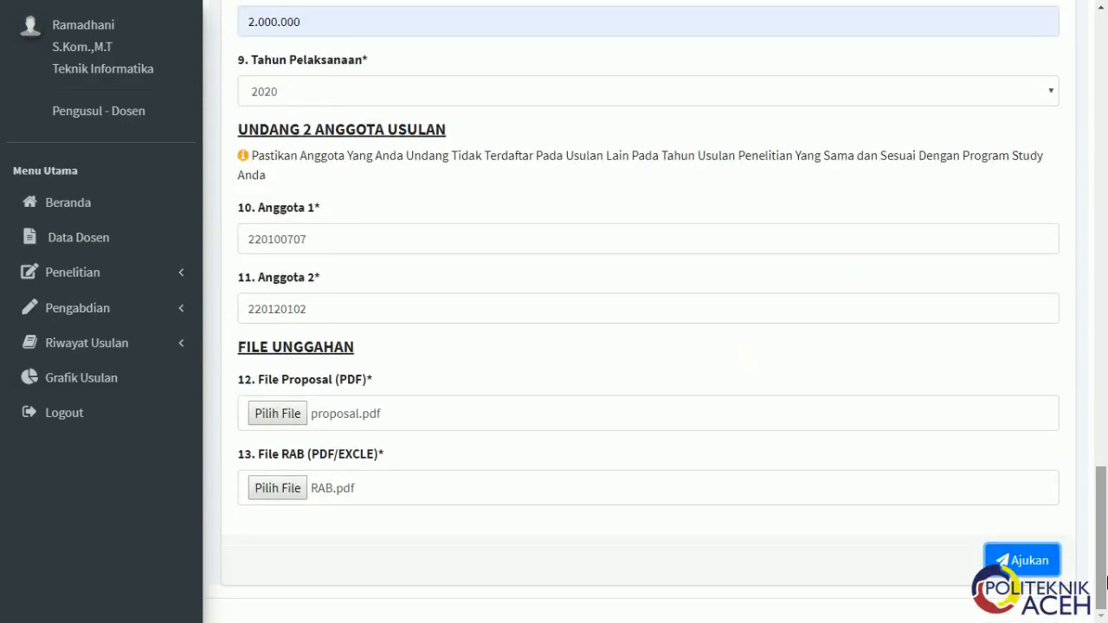
click(1020, 571)
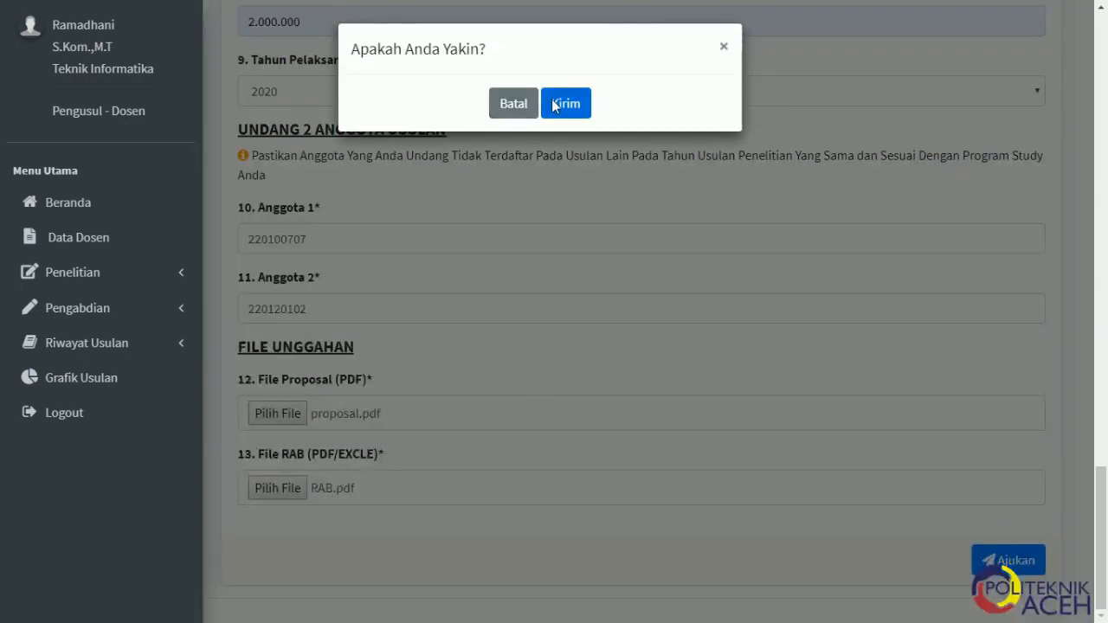
click(555, 106)
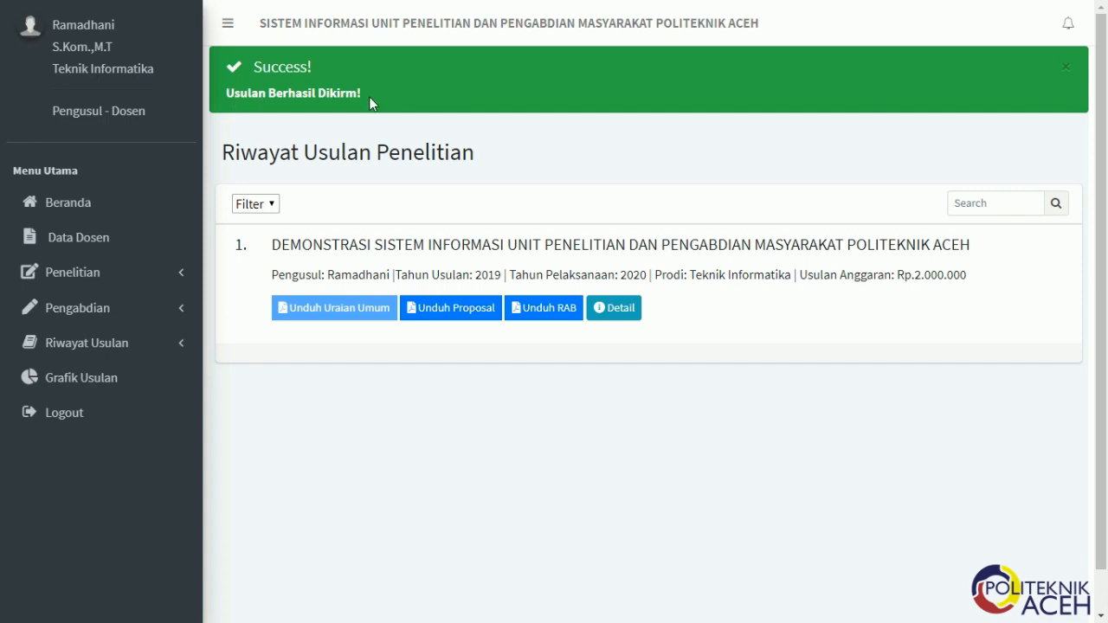
Check the submission message and open the details of the submitted proposal in the Riwayat Usulan Penelitian list.
drag(367, 94, 250, 62)
click(250, 63)
click(621, 311)
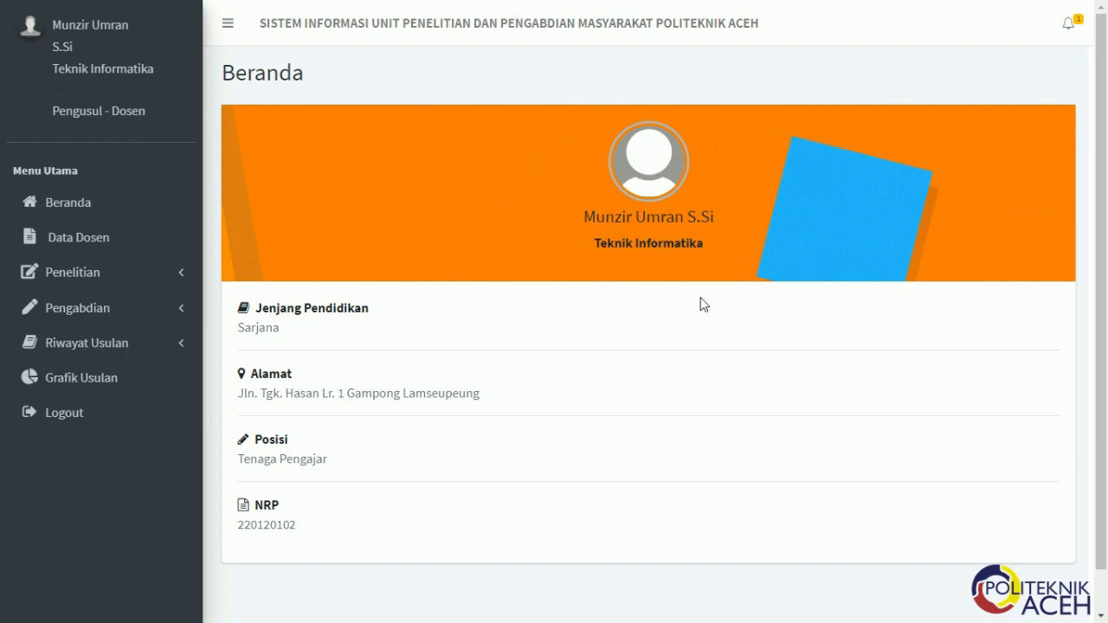
Open the research proposal invitation from the invited member's notifications and accept it.
click(1066, 26)
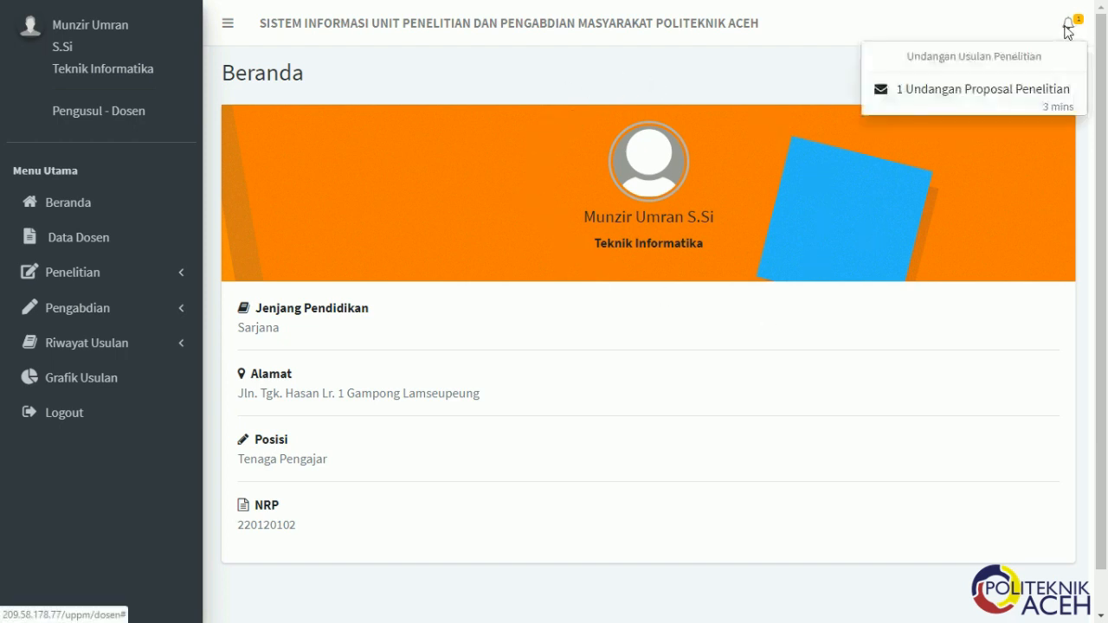
click(978, 103)
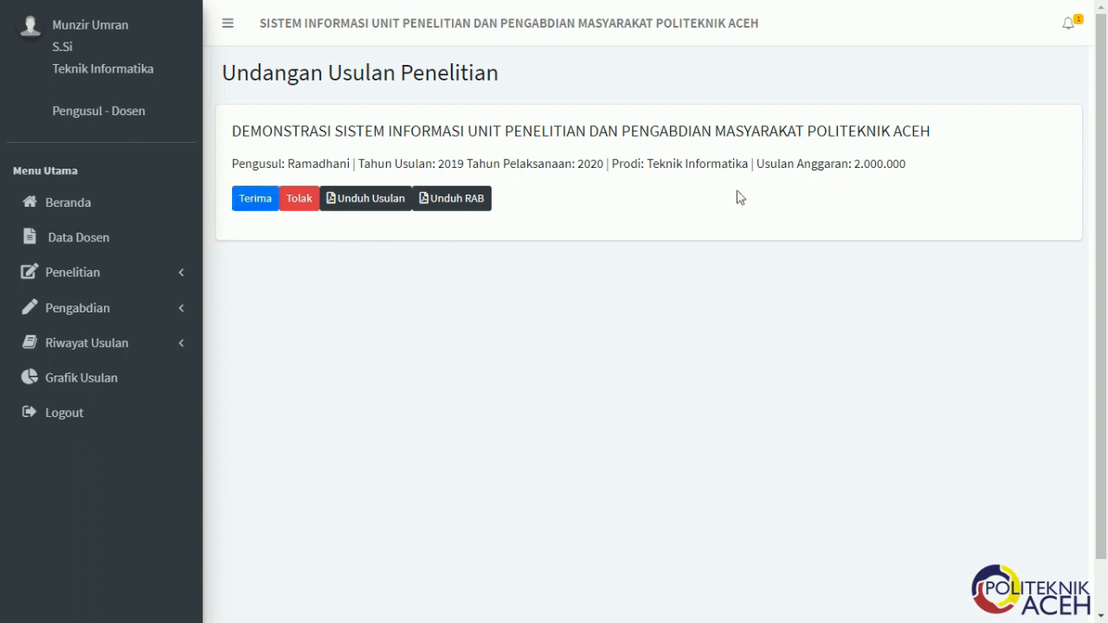
click(271, 212)
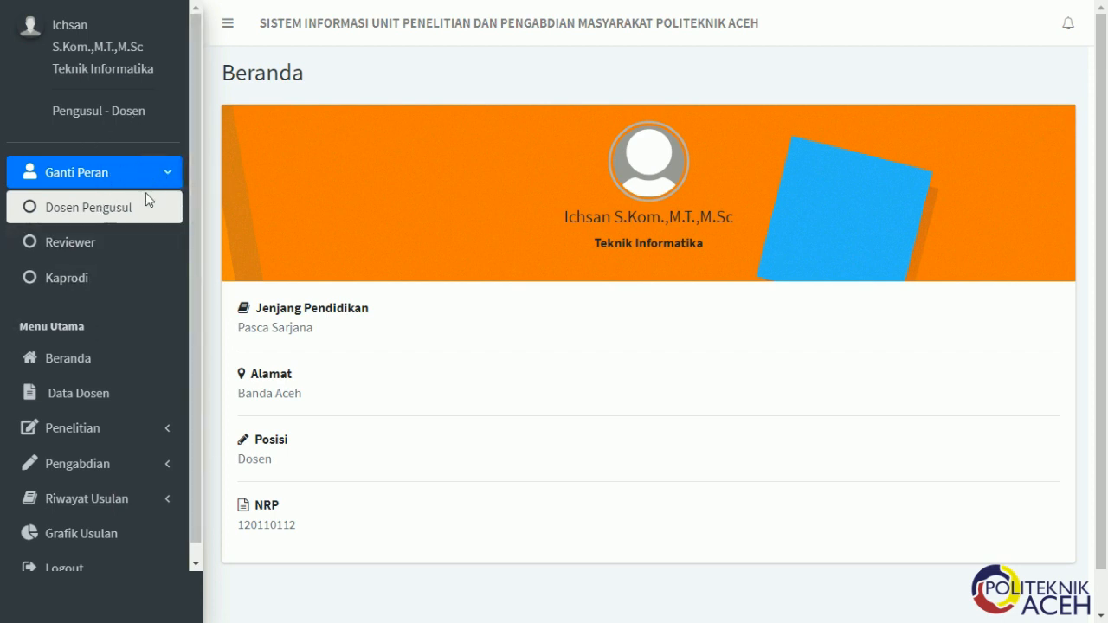
Switch the account's role from Dosen Pengusul to Kaprodi.
click(127, 180)
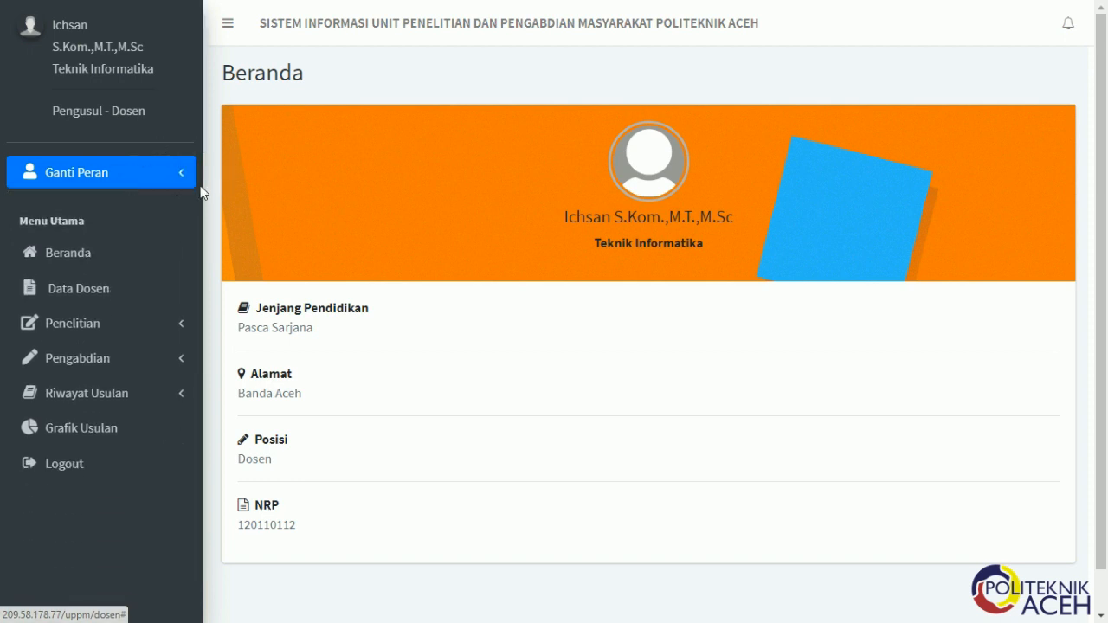
click(169, 176)
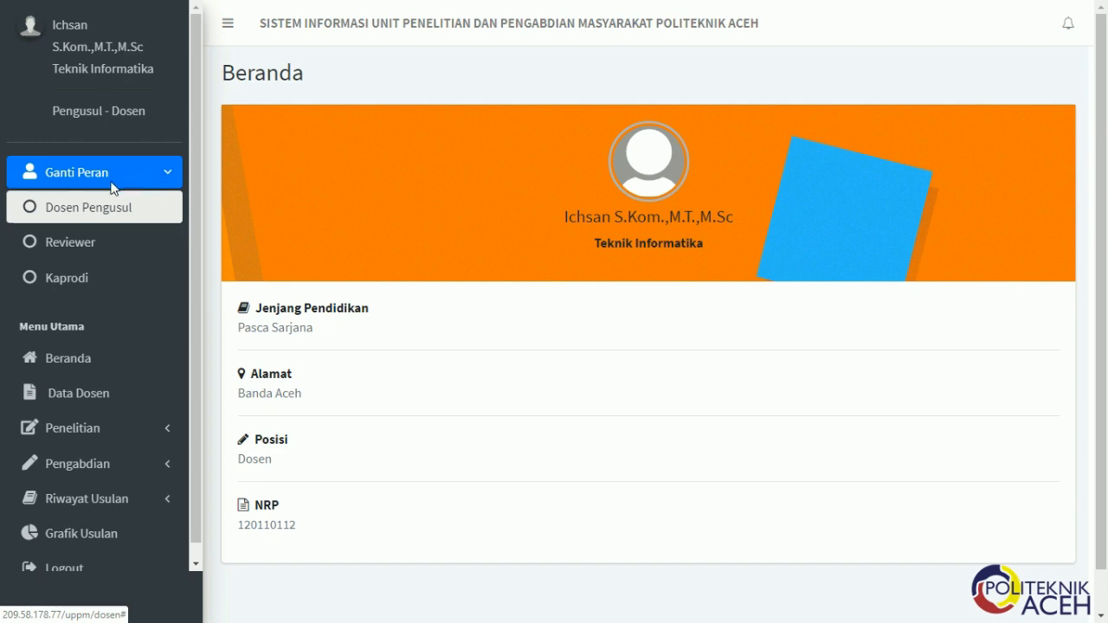
click(89, 277)
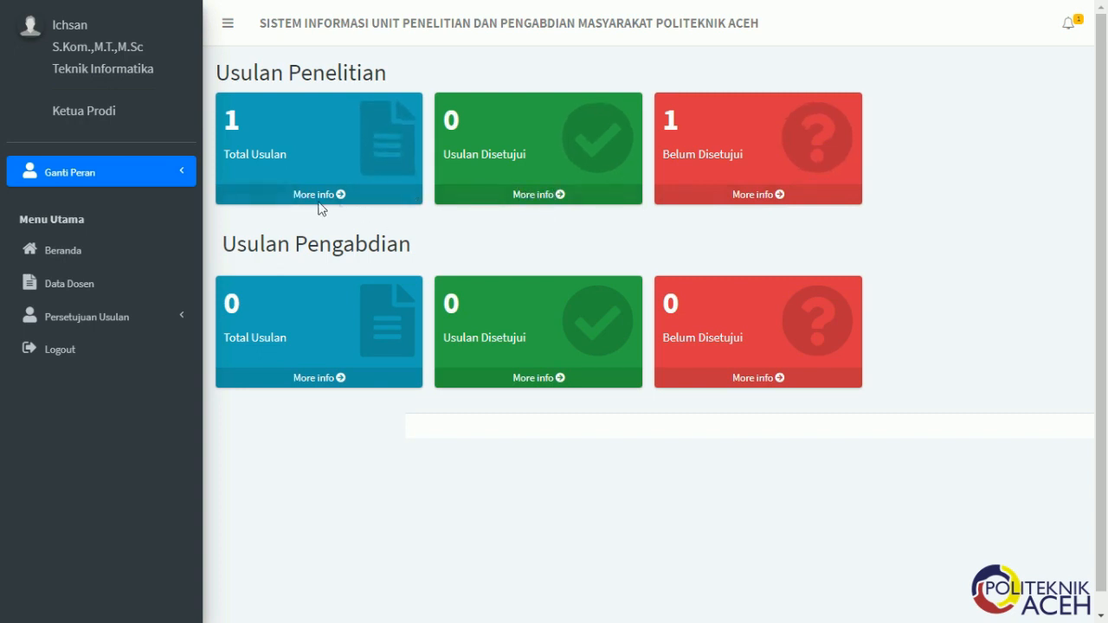
Open the research proposals awaiting the Kaprodi's approval and approve the demonstration proposal.
click(182, 301)
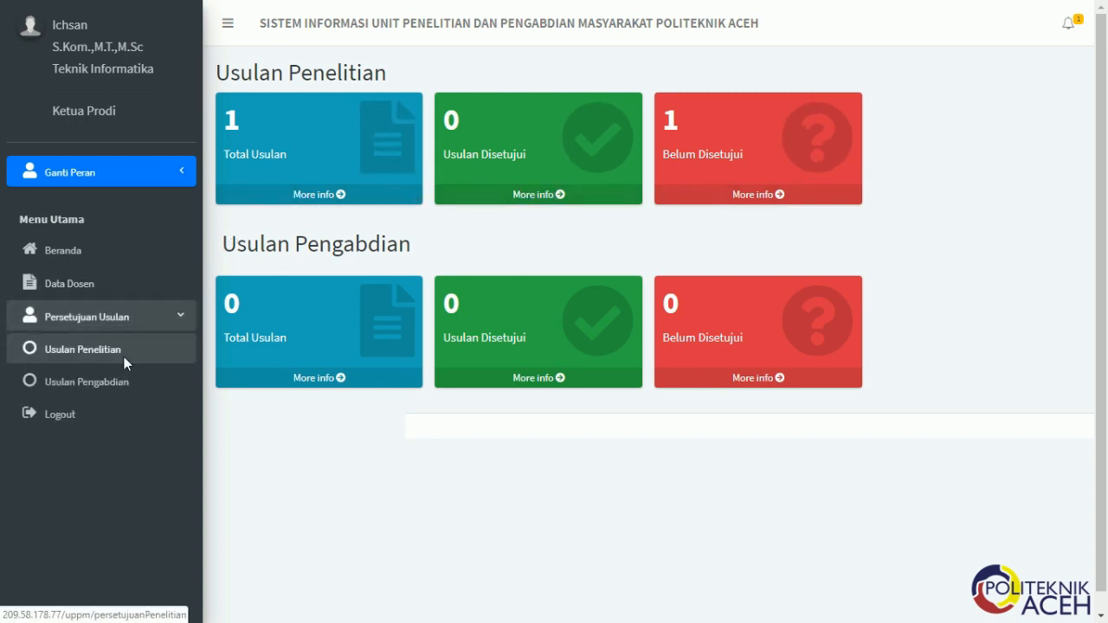
click(124, 356)
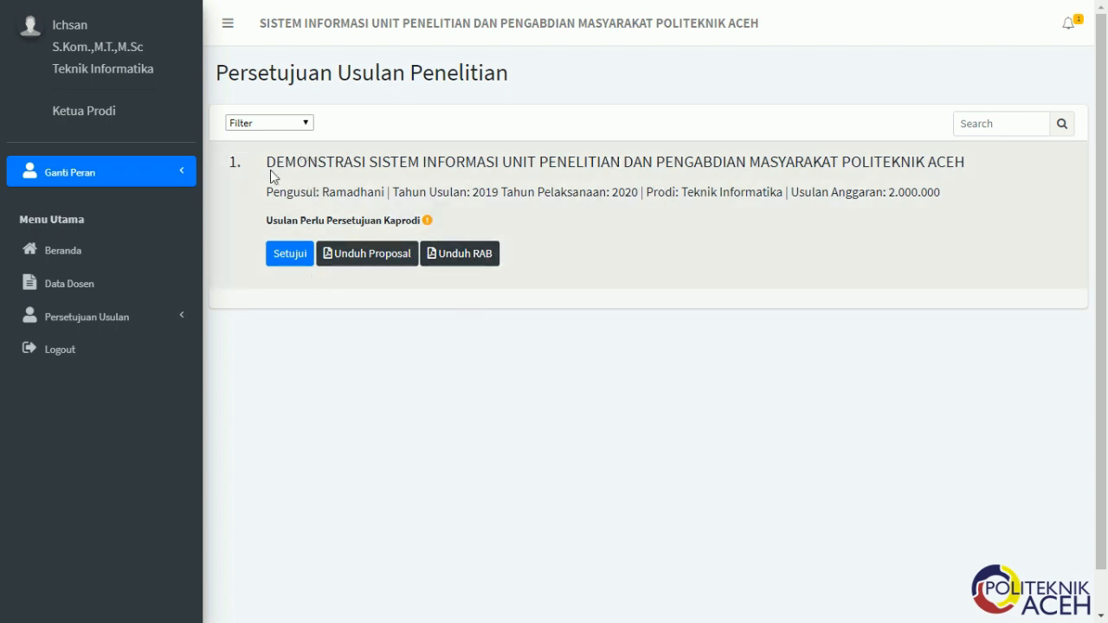
click(289, 254)
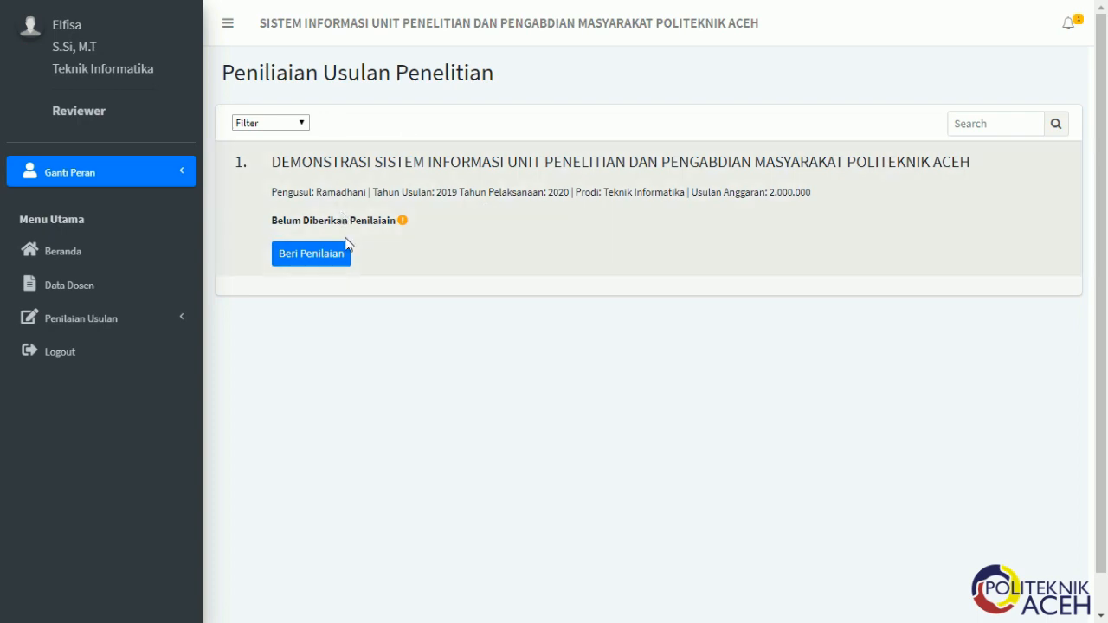
Open the reviewer's assessment form for the demonstration proposal and examine its attachments, criteria, weights and score scale.
click(325, 264)
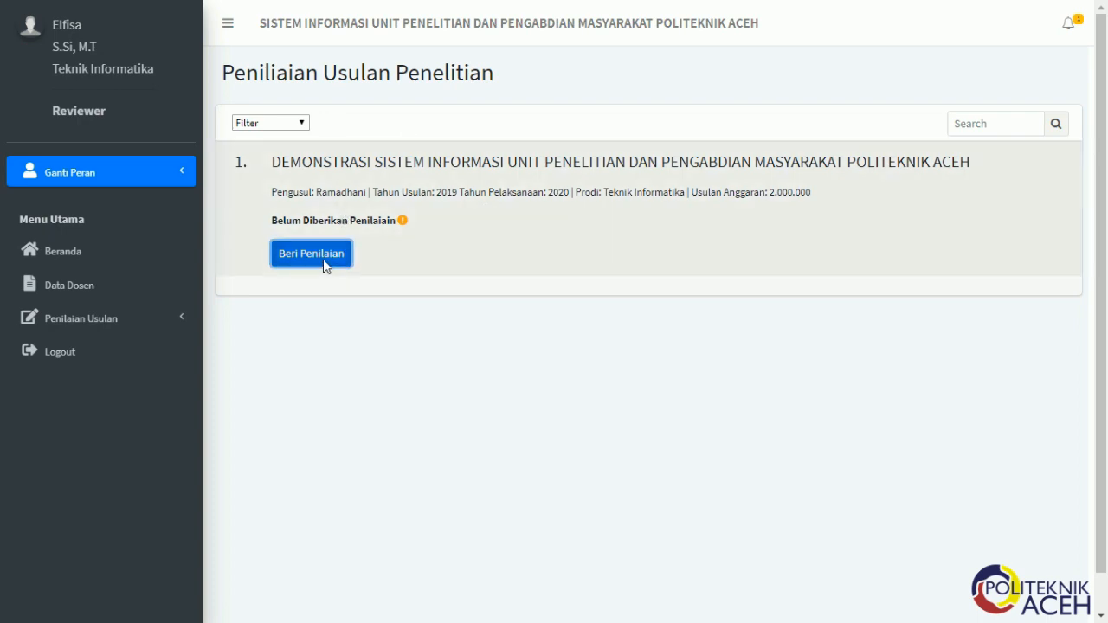
scroll(393, 293, down, 2)
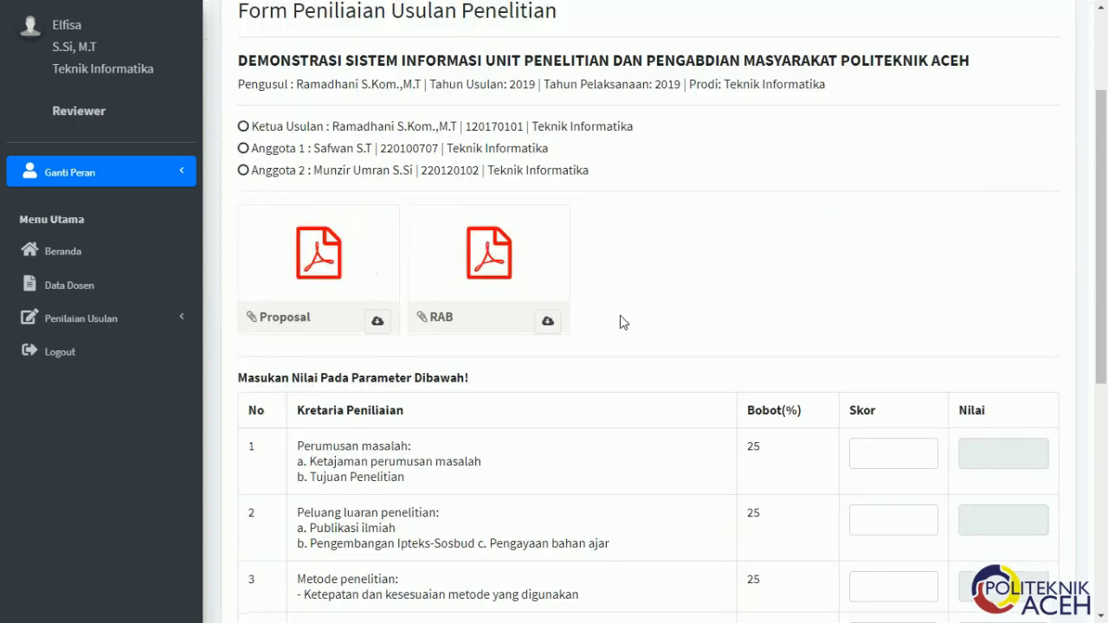
scroll(620, 322, down, 1)
scroll(1092, 390, down, 3)
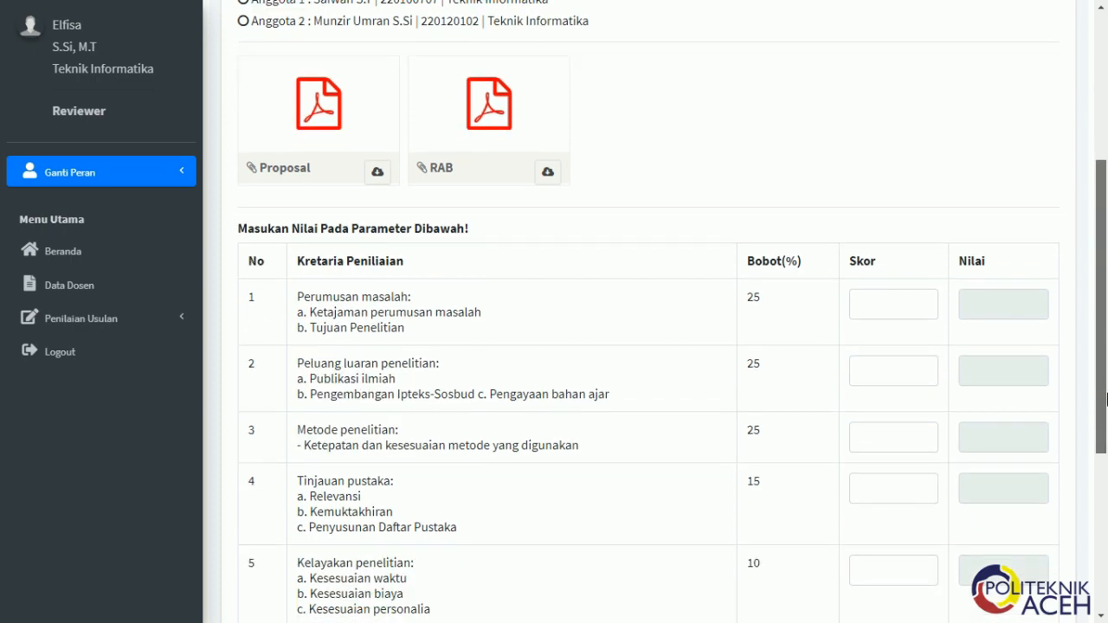
drag(1106, 429, 1106, 460)
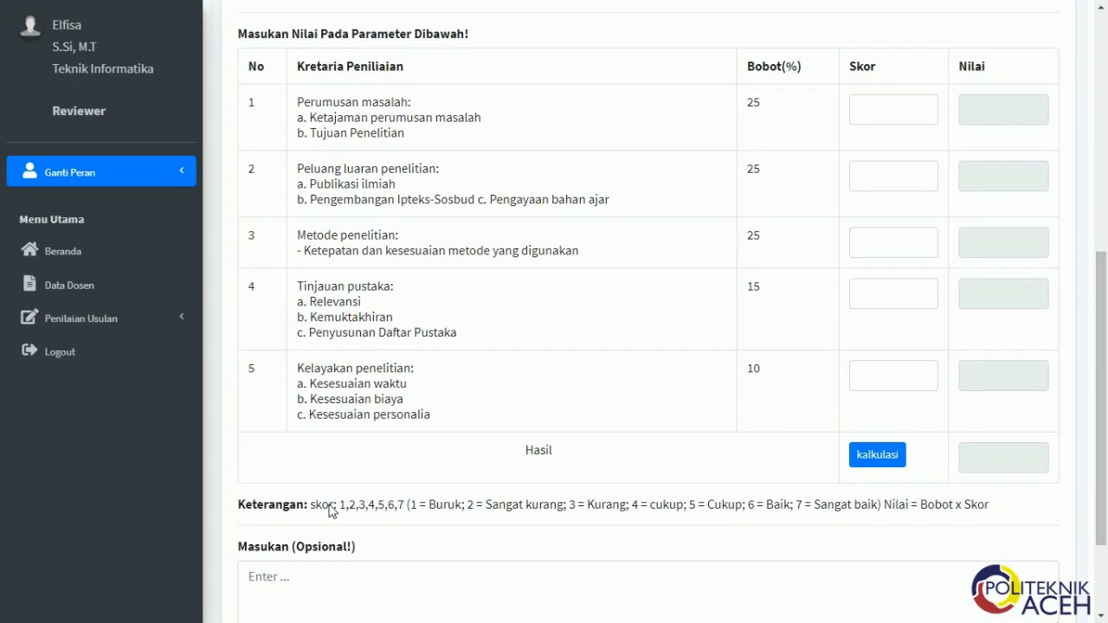
drag(340, 509, 397, 510)
scroll(401, 511, up, 2)
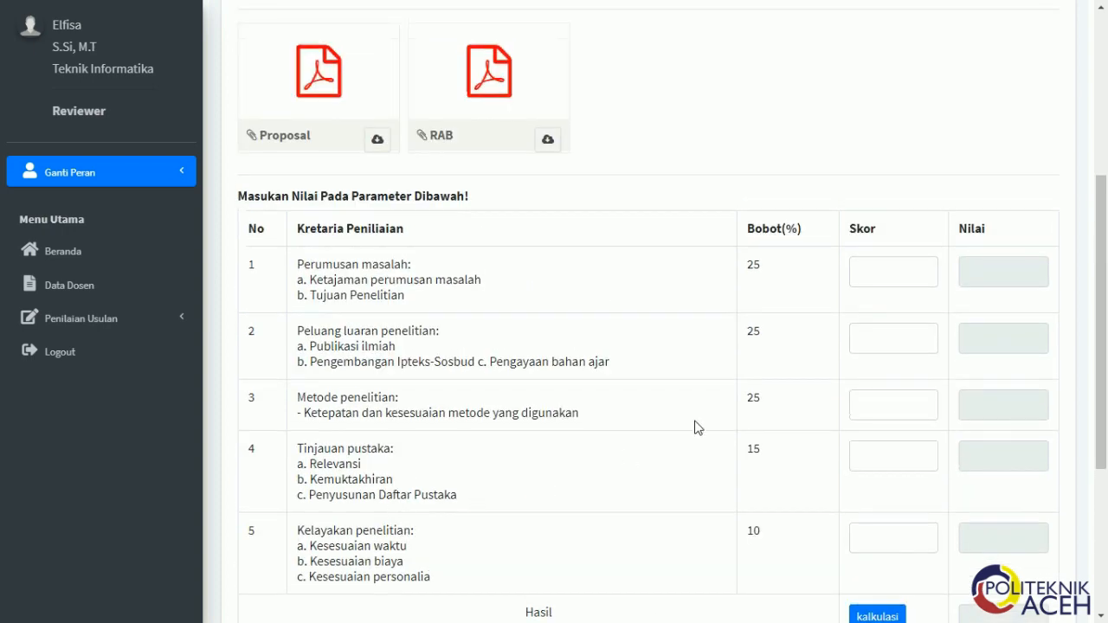
drag(1106, 300, 1106, 335)
Score Perumusan masalah 6, Peluang luaran penelitian 7 and Metode penelitian 7.
click(899, 200)
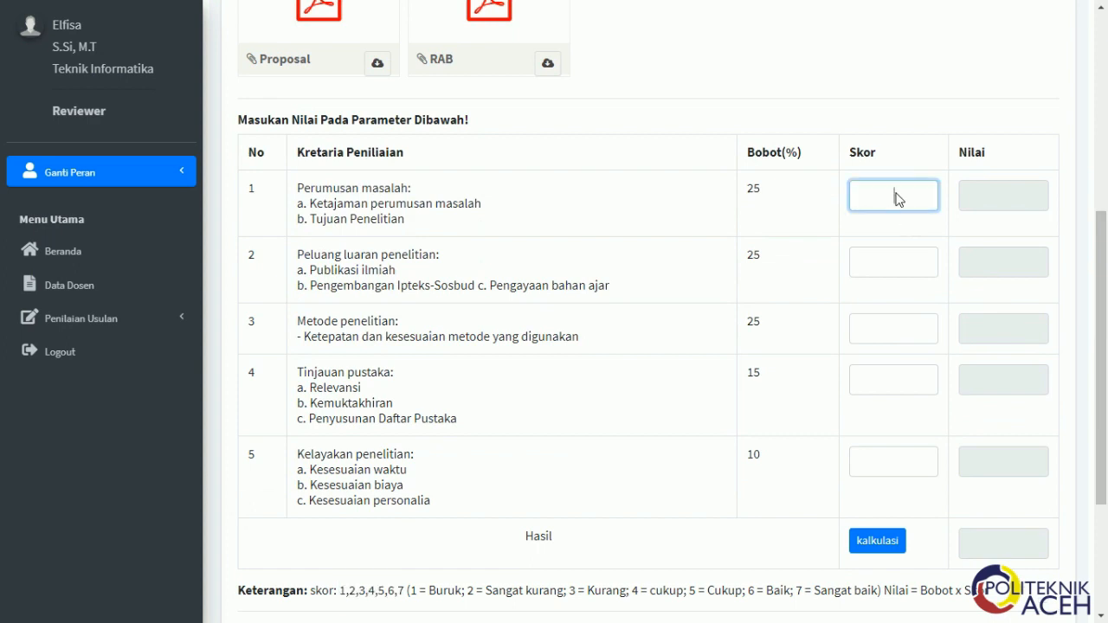
scroll(896, 199, down, 1)
scroll(895, 198, up, 1)
text(6)
click(896, 267)
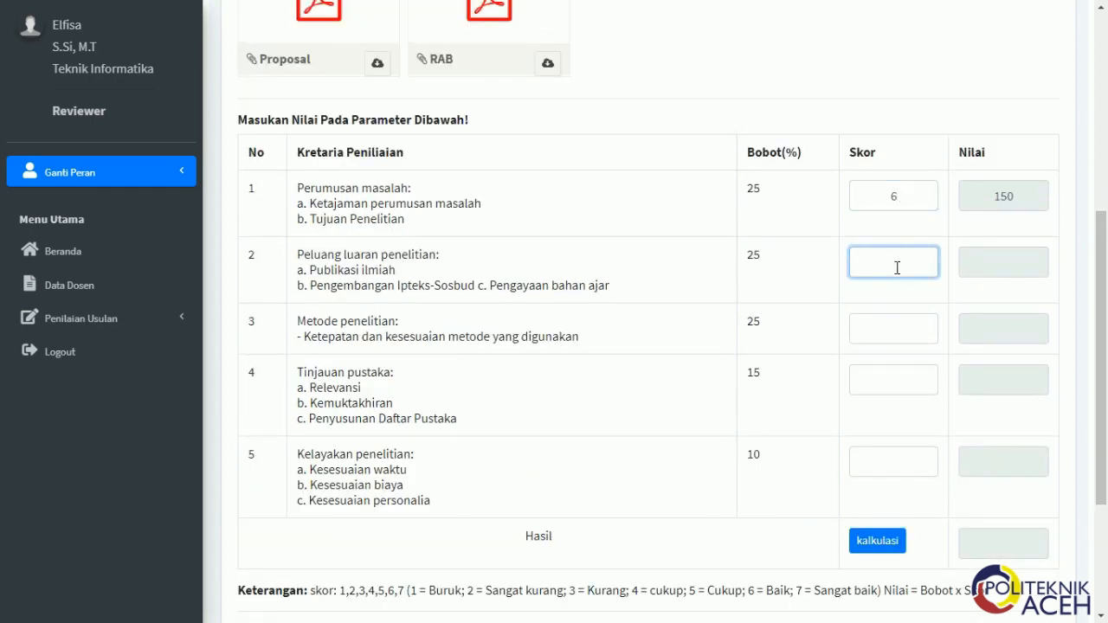
text(7)
scroll(895, 264, down, 2)
click(880, 175)
text(7)
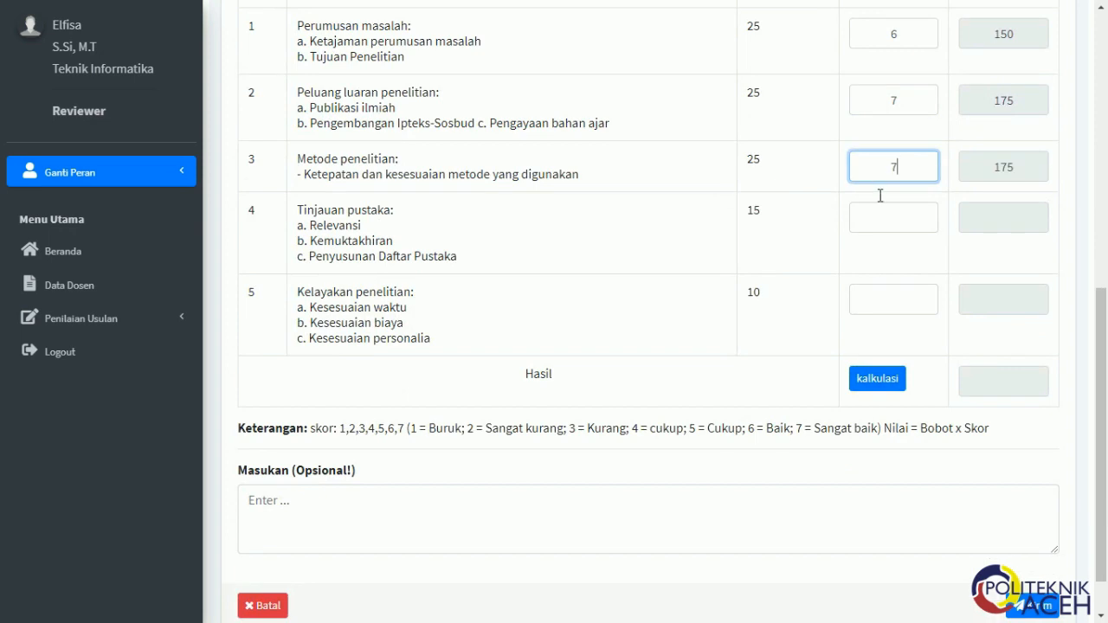
Score Tinjauan pustaka 7 and Kelayakan penelitian 5.
click(878, 215)
text(7)
scroll(878, 216, down, 1)
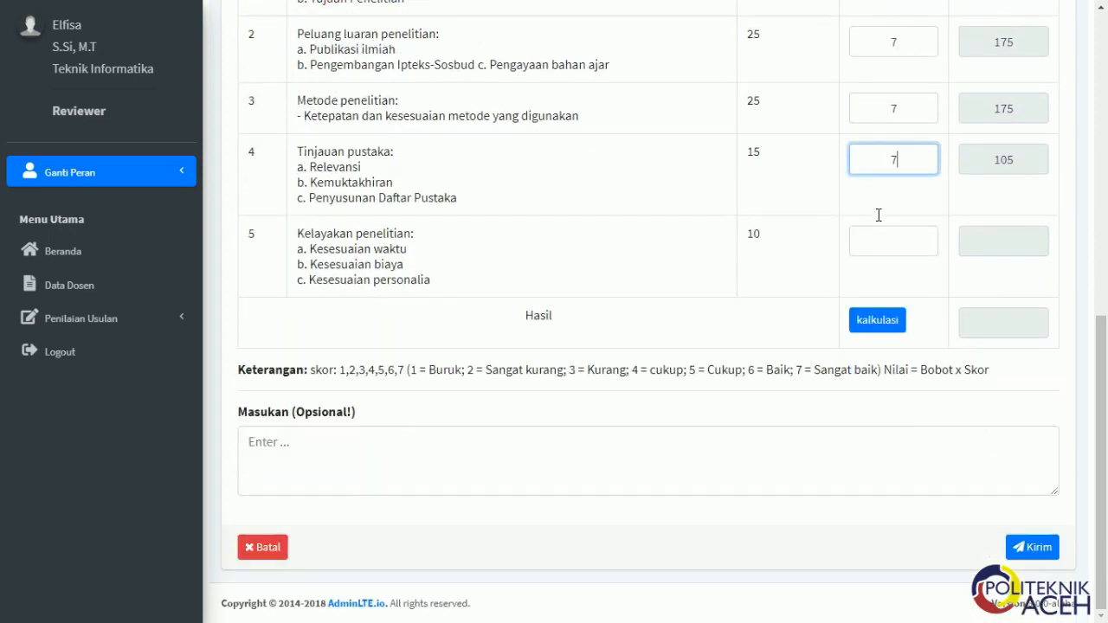
click(897, 242)
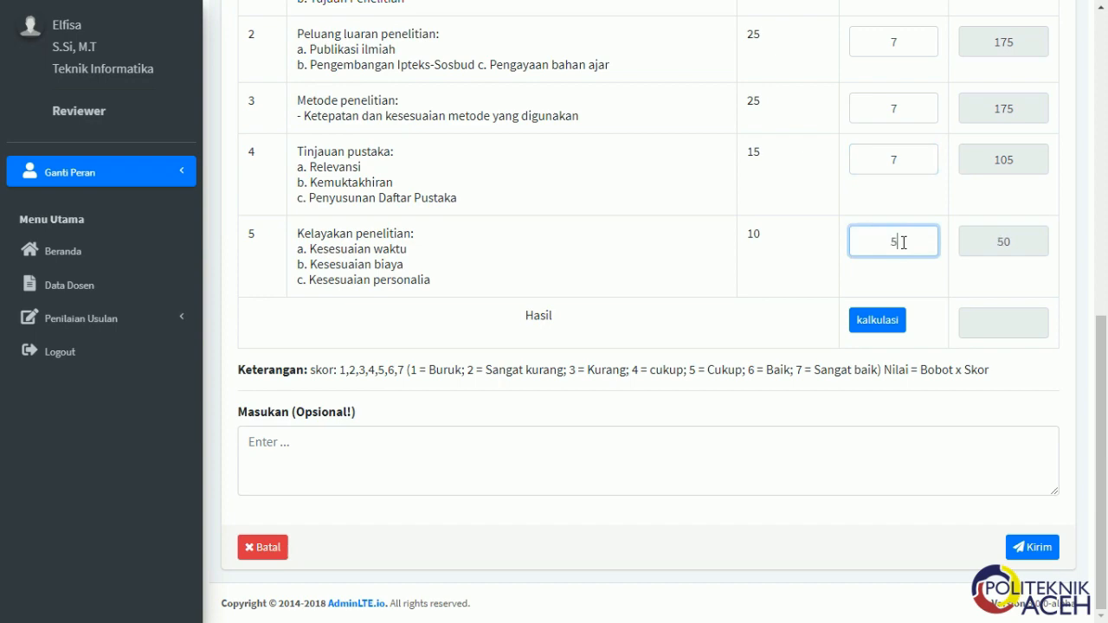
scroll(937, 259, up, 2)
scroll(938, 257, down, 2)
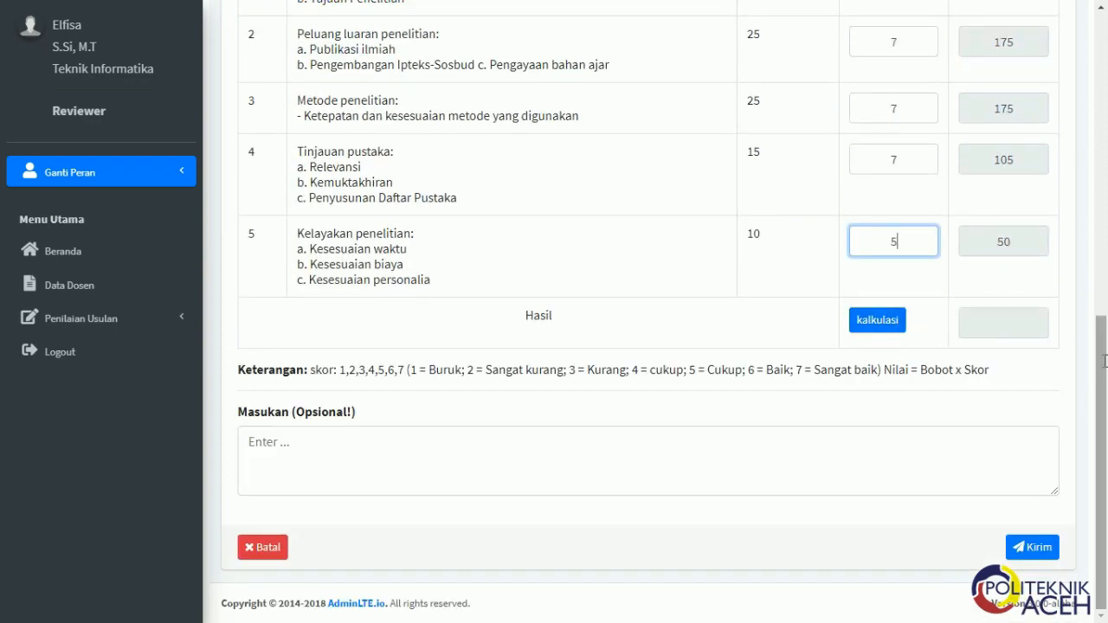
scroll(952, 319, up, 1)
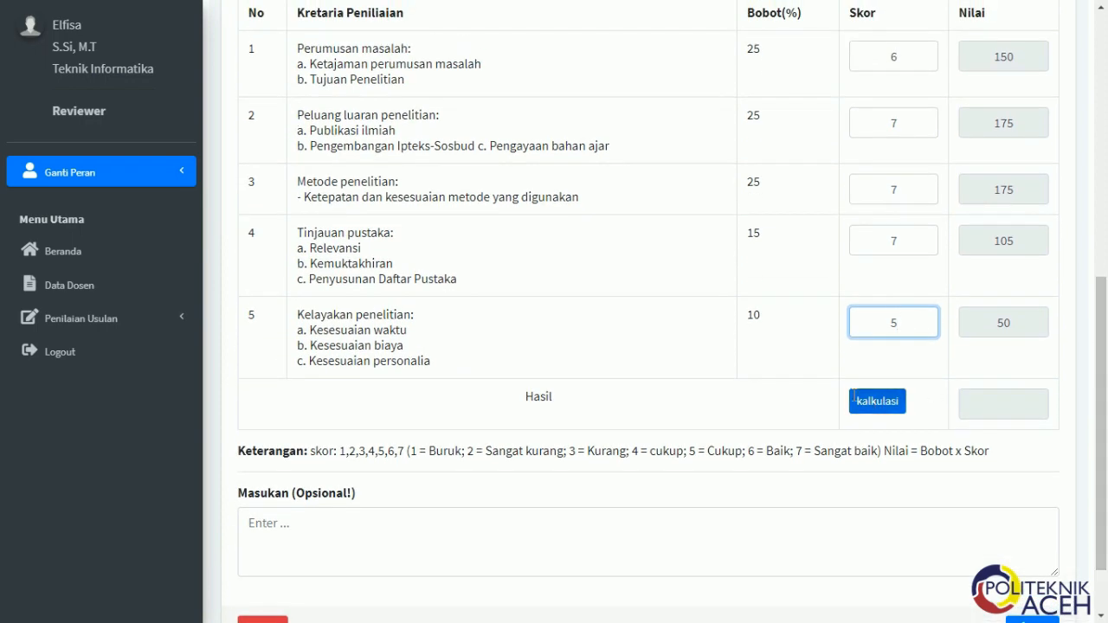
Calculate the total assessment score and submit the reviewer's assessment without any optional feedback.
click(900, 402)
scroll(1103, 342, up, 1)
drag(1104, 342, 1105, 426)
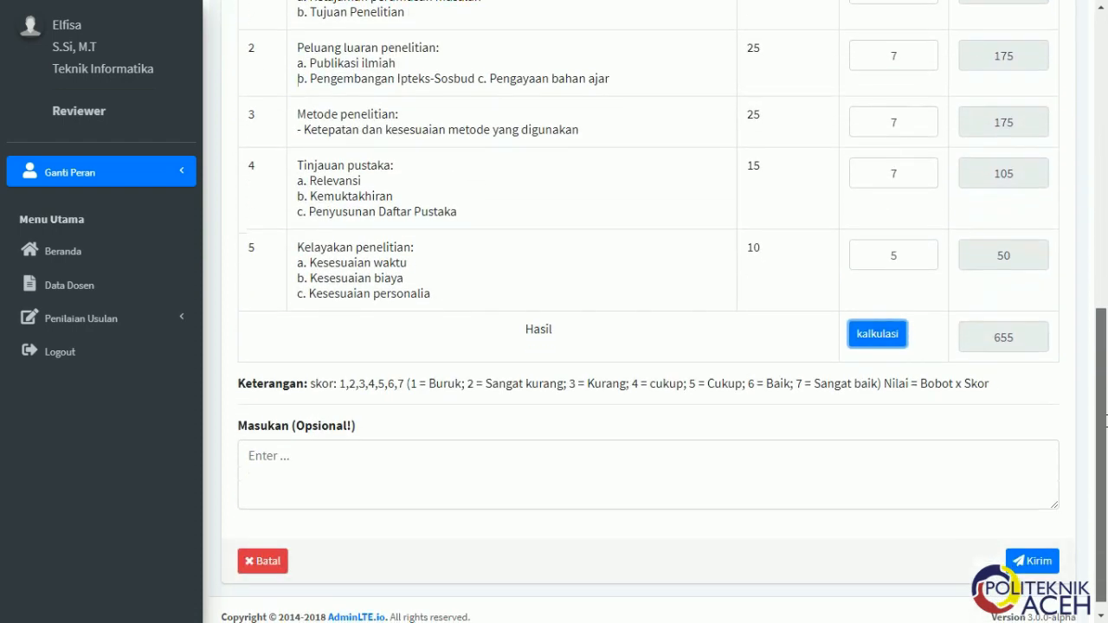
click(388, 484)
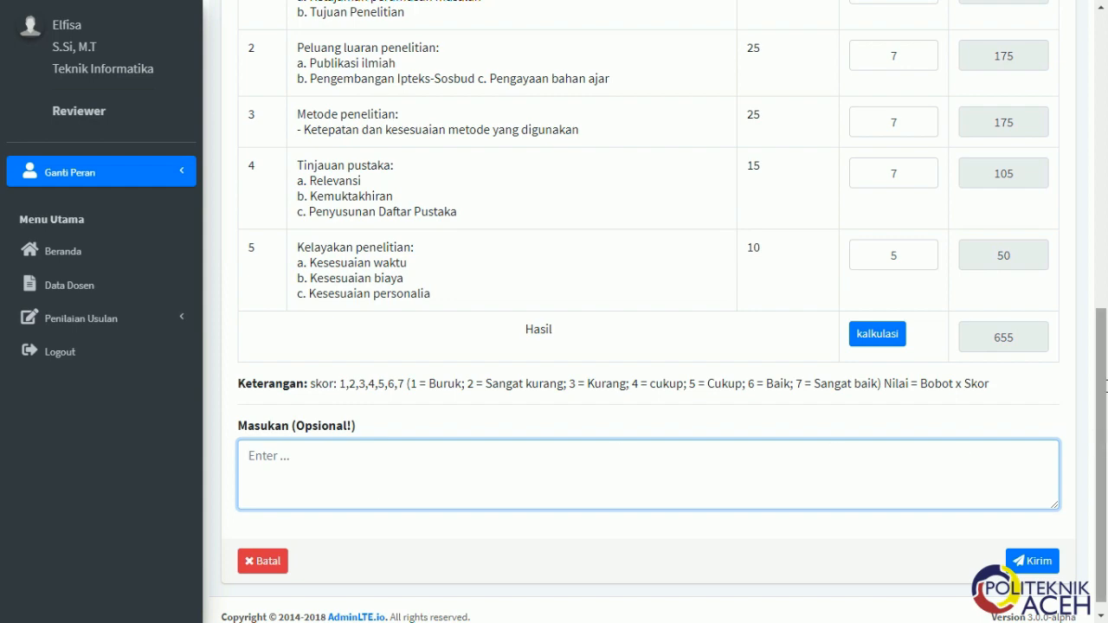
drag(1101, 438, 1105, 519)
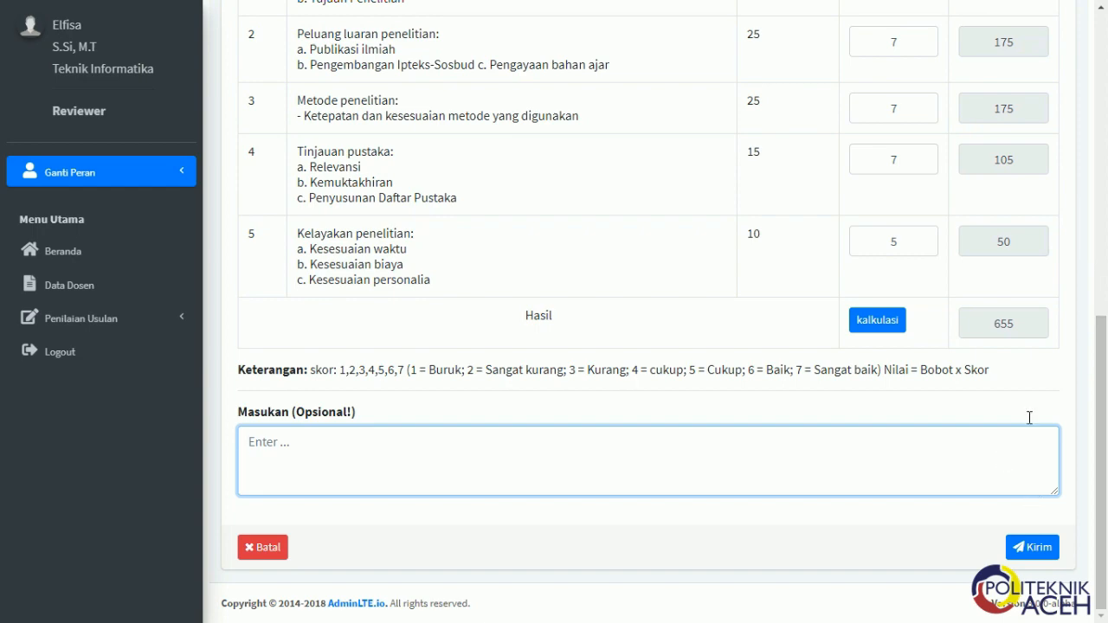
mouse_move(1103, 526)
mouse_down()
mouse_move(1104, 367)
mouse_move(1103, 539)
mouse_up()
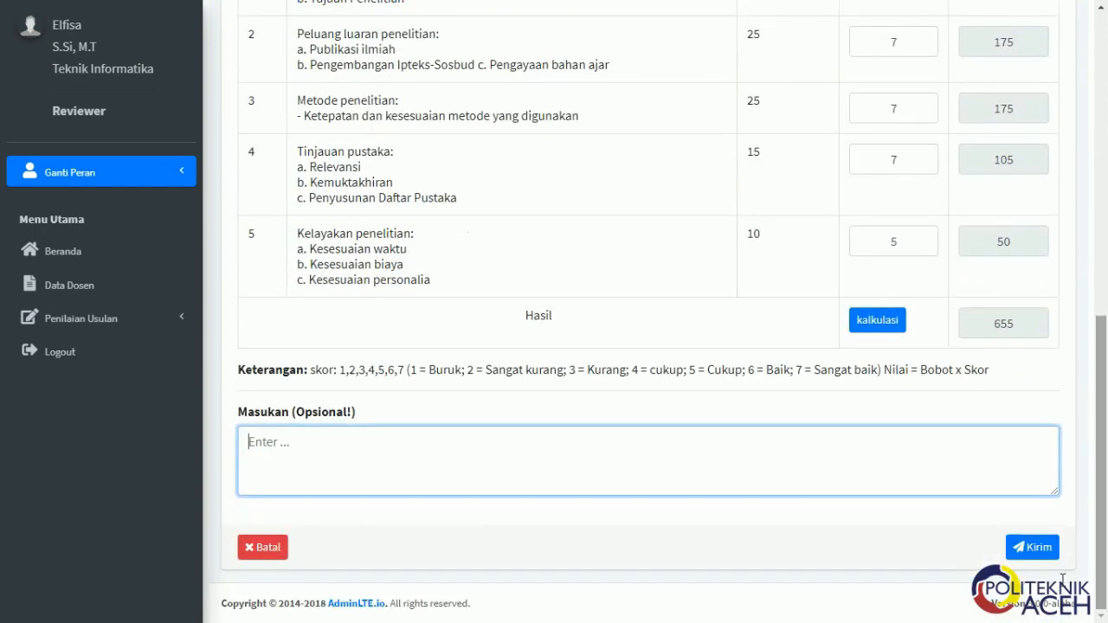
click(1031, 547)
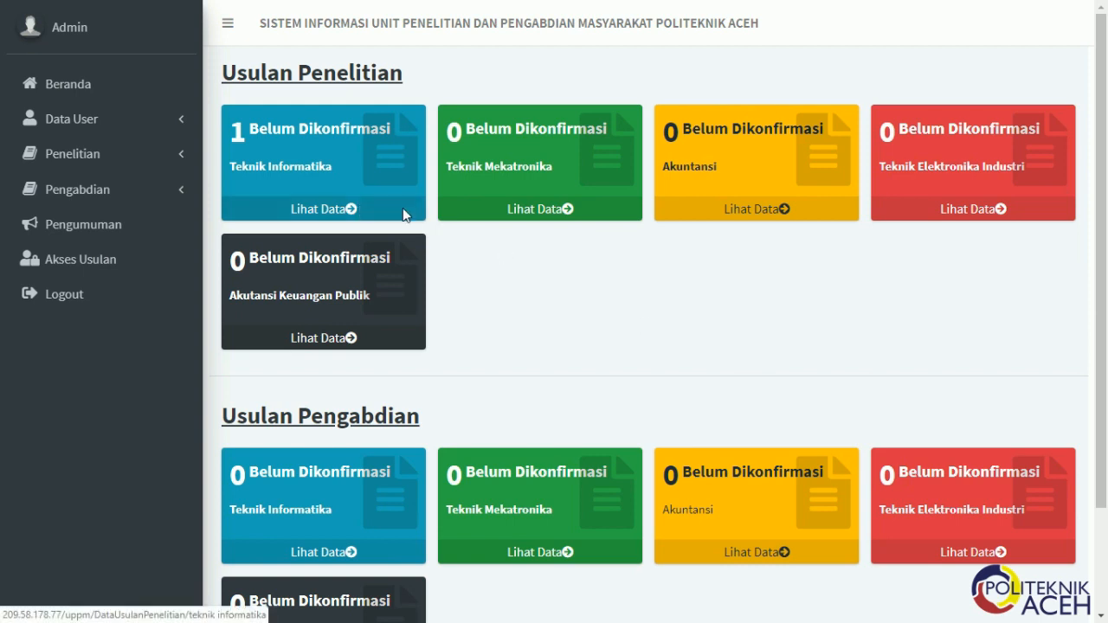
As Admin, open the unconfirmed Teknik Informatika research proposal and its assessment results from both reviewers.
click(338, 216)
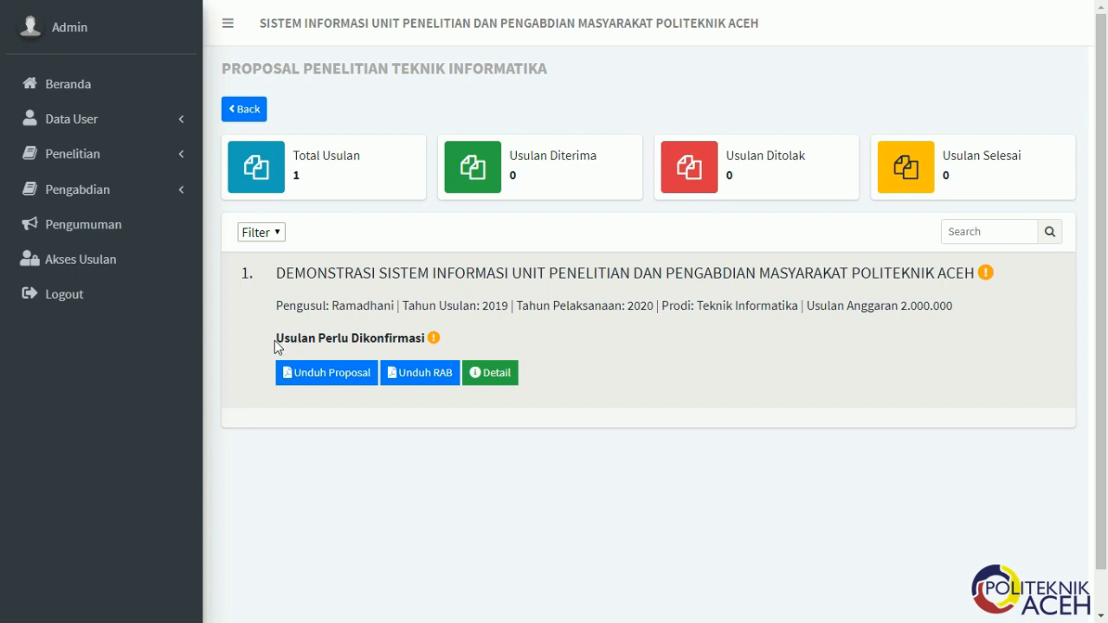
click(499, 373)
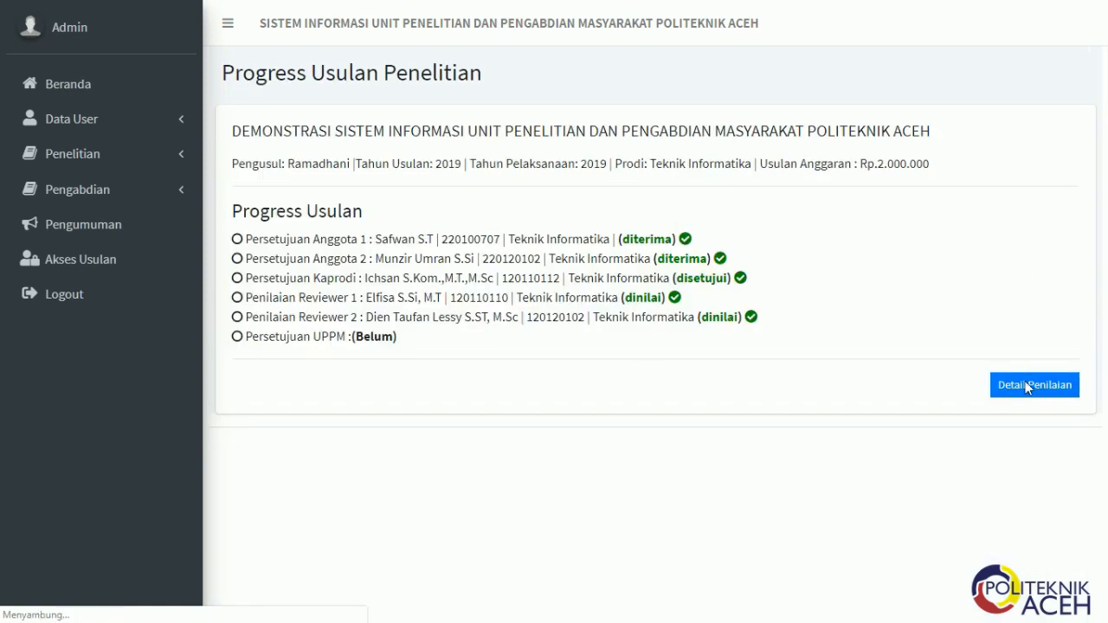
scroll(1024, 389, down, 1)
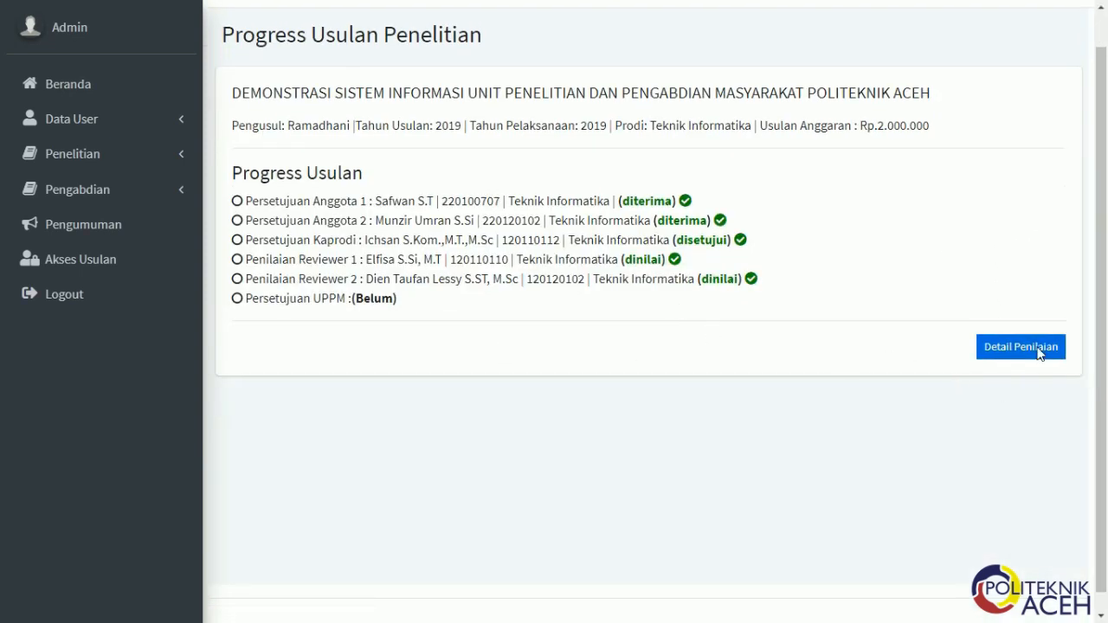
click(1038, 348)
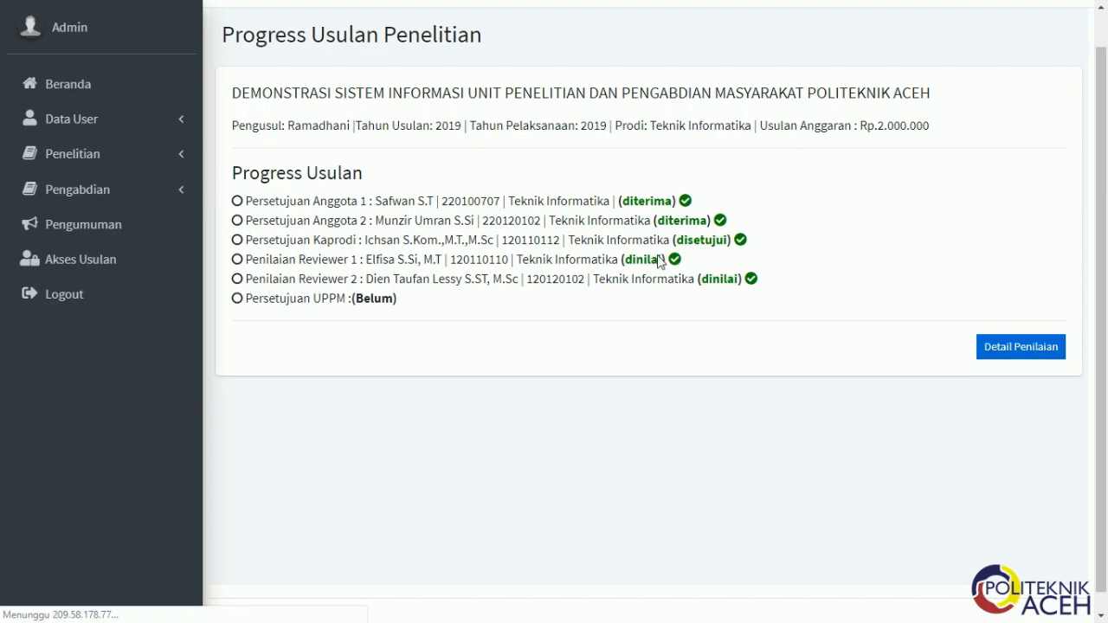
scroll(658, 322, down, 2)
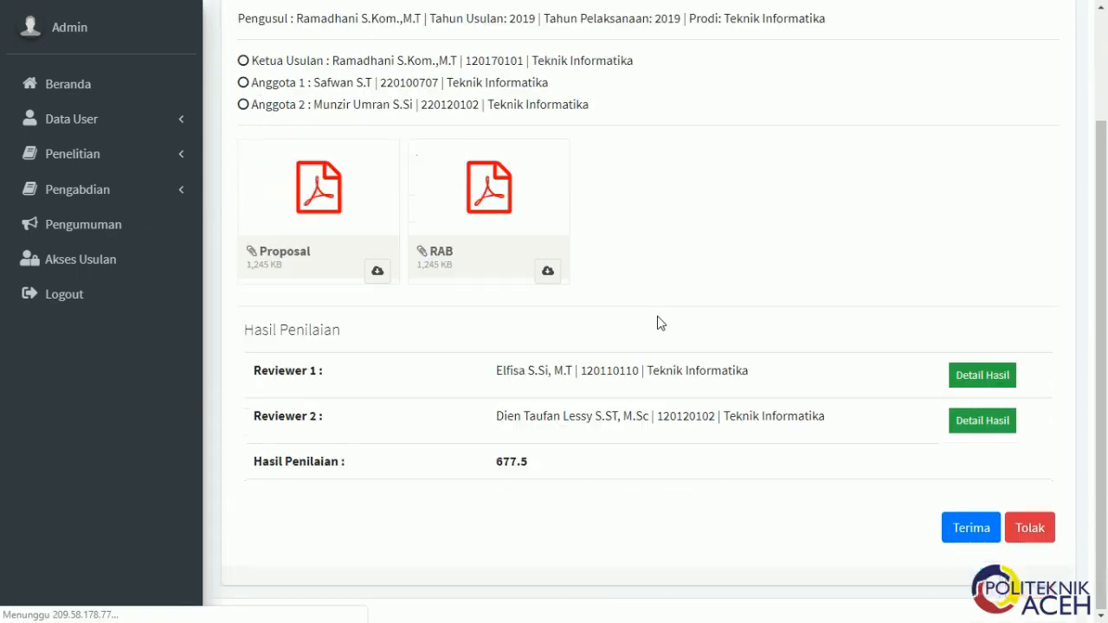
scroll(658, 322, up, 2)
scroll(657, 322, down, 2)
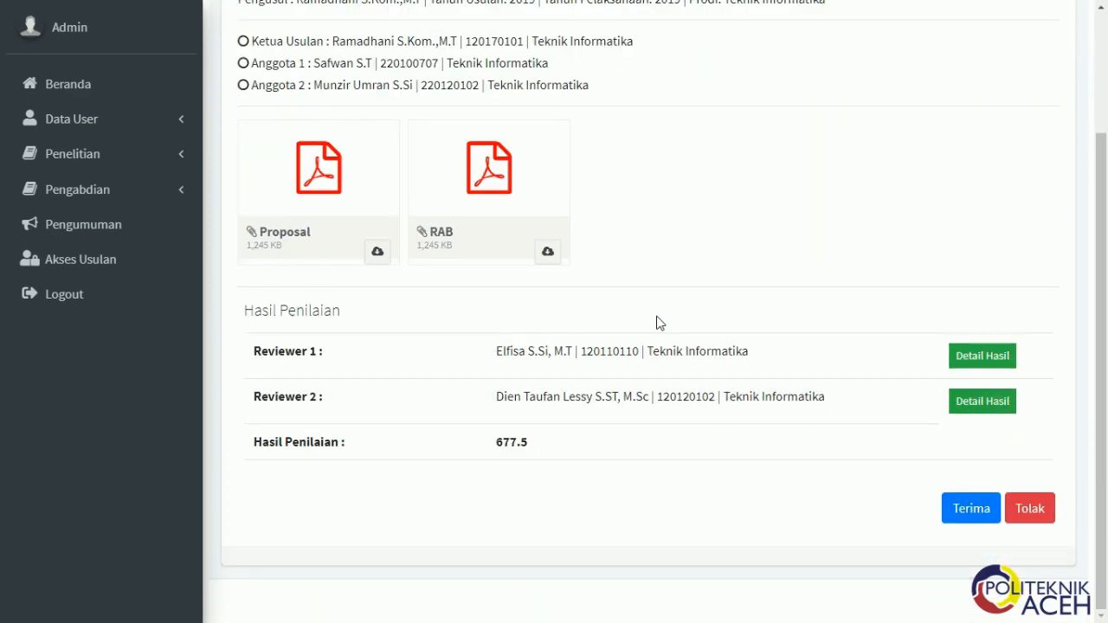
drag(1101, 259, 1104, 211)
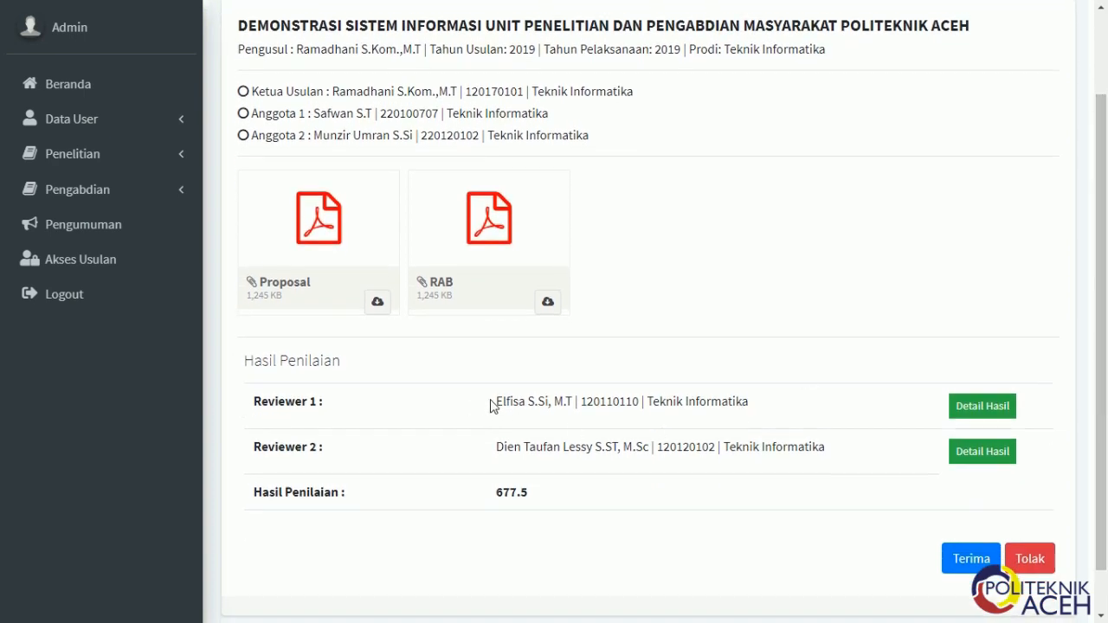
Examine Reviewer 1's detailed assessment of the demonstration proposal, including criteria scores, total and feedback, and close it.
drag(490, 401, 746, 408)
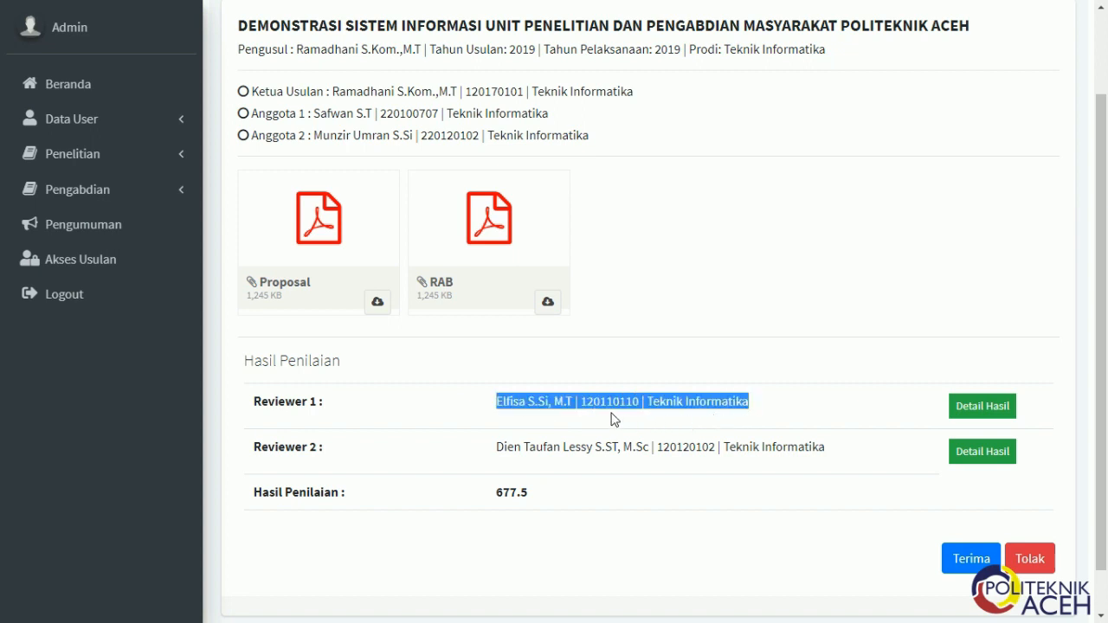
click(961, 405)
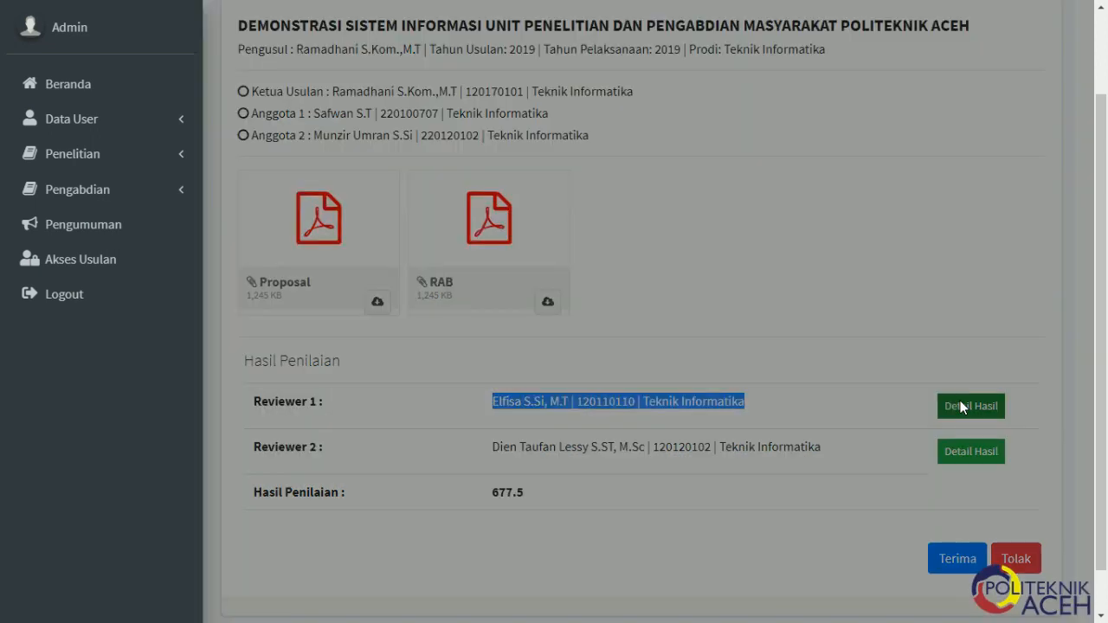
scroll(526, 292, down, 2)
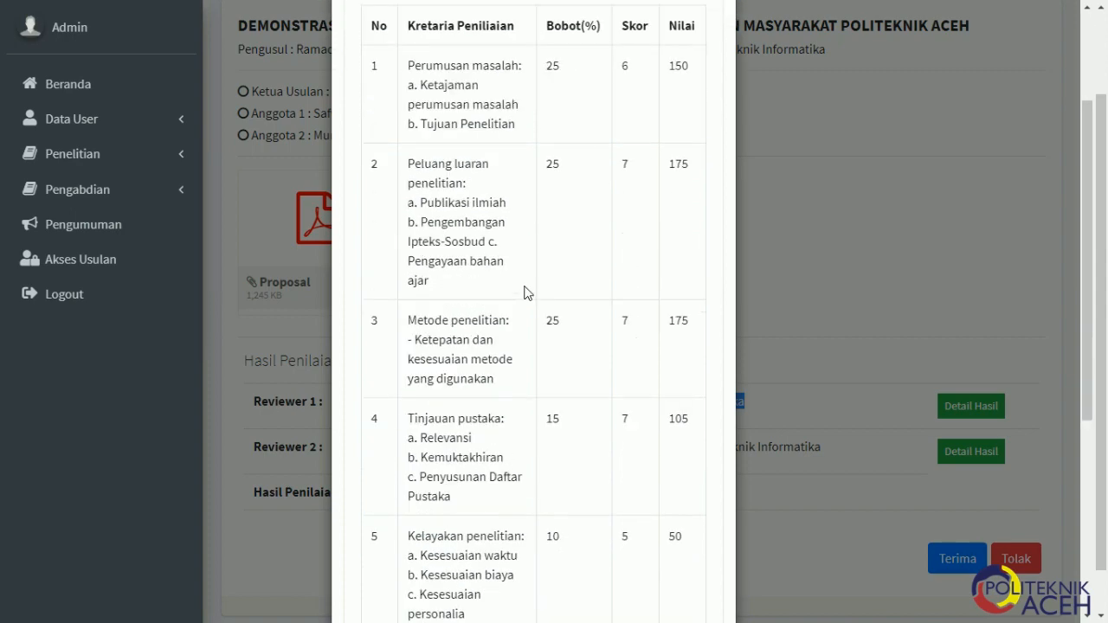
scroll(527, 293, down, 4)
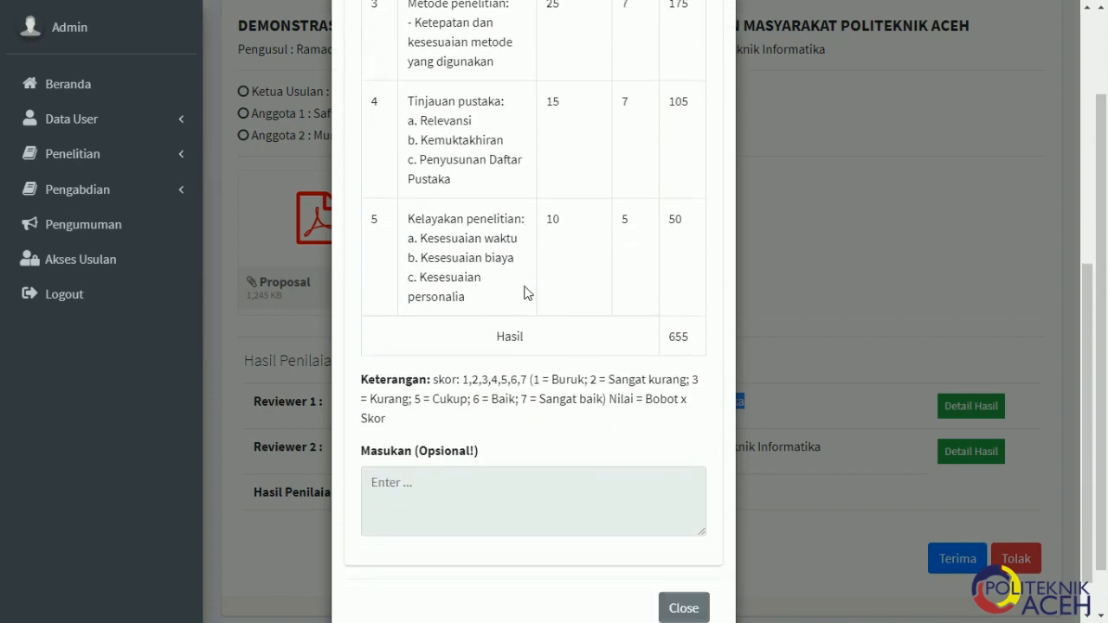
scroll(525, 292, up, 6)
scroll(525, 292, down, 7)
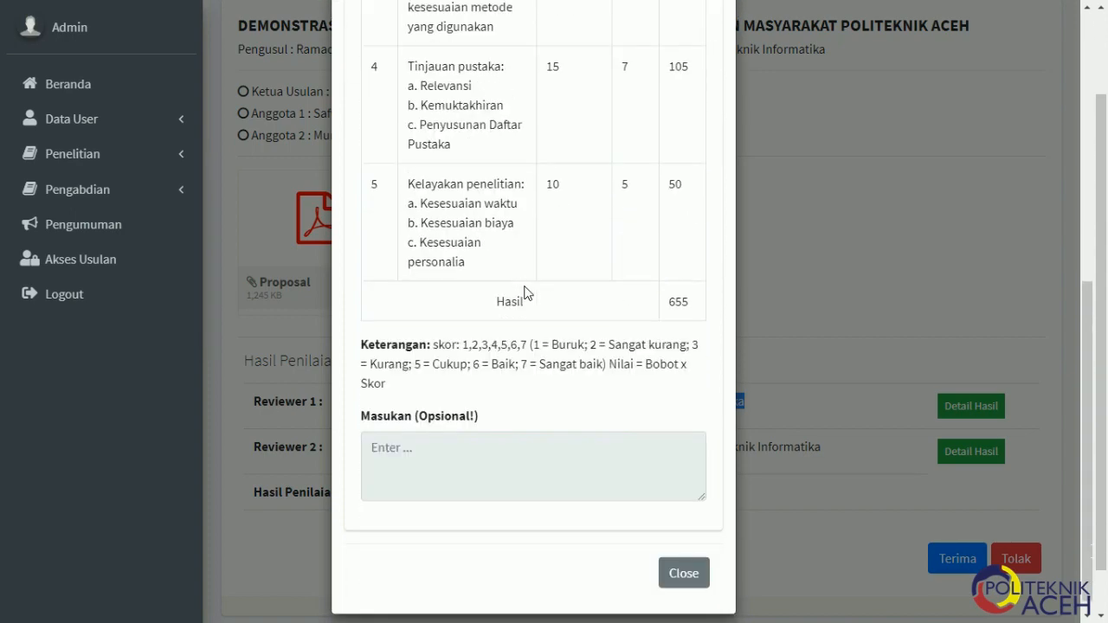
scroll(526, 293, up, 7)
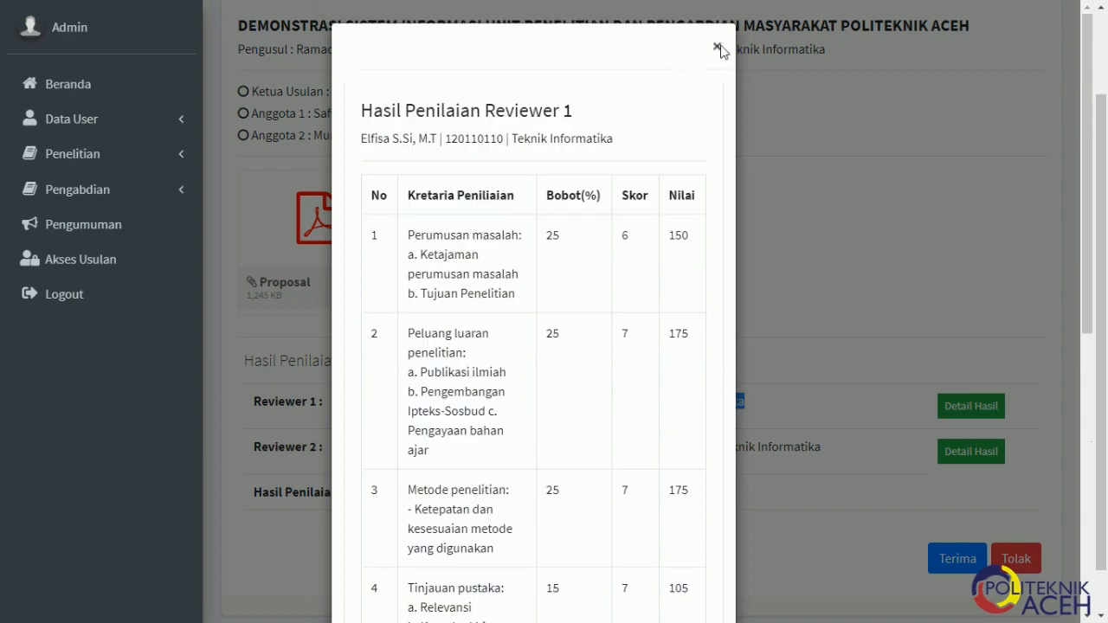
click(717, 48)
Accept the demonstration proposal and approve it with a budget of 2.000.000.
drag(1101, 377, 1105, 426)
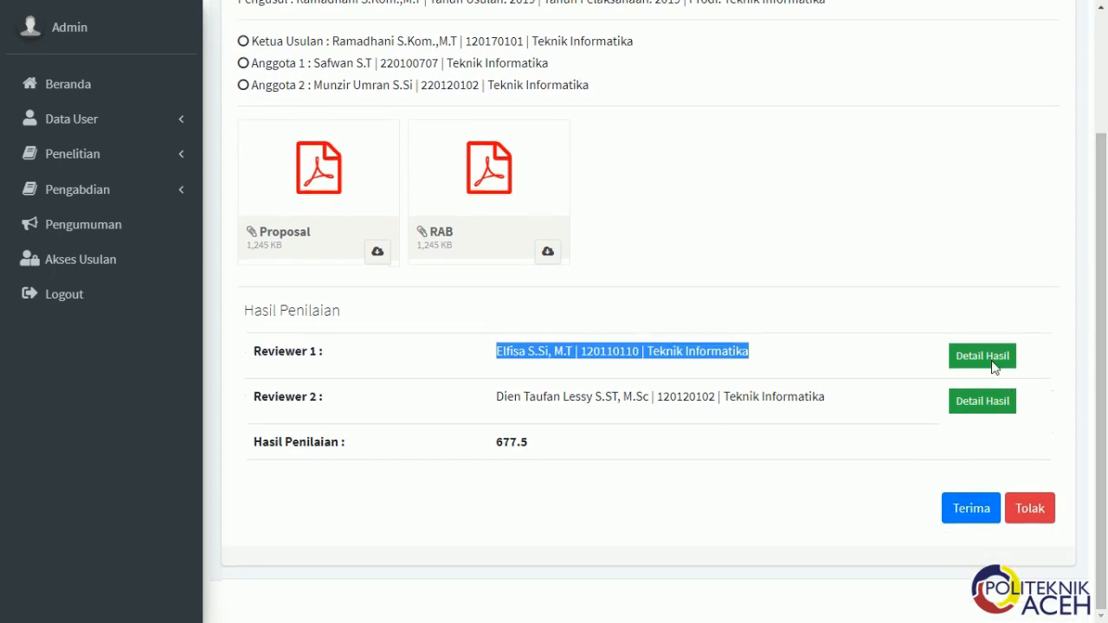
click(945, 307)
mouse_move(1105, 369)
mouse_down()
mouse_move(1105, 256)
mouse_move(1105, 370)
mouse_up()
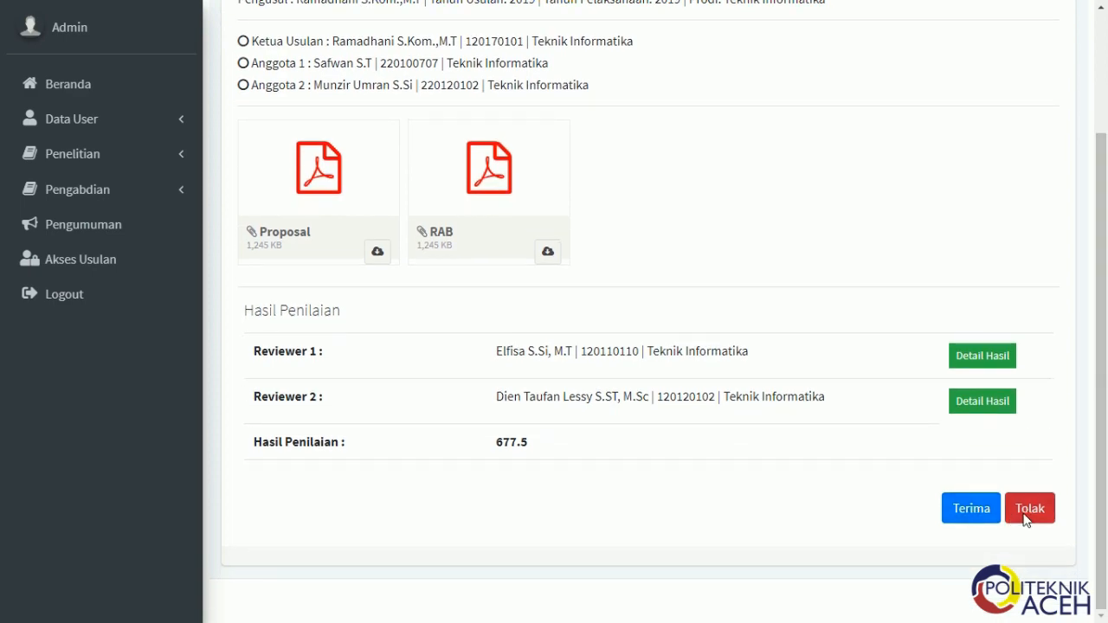
mouse_move(1099, 509)
mouse_down()
mouse_move(1103, 380)
mouse_move(1102, 521)
mouse_up()
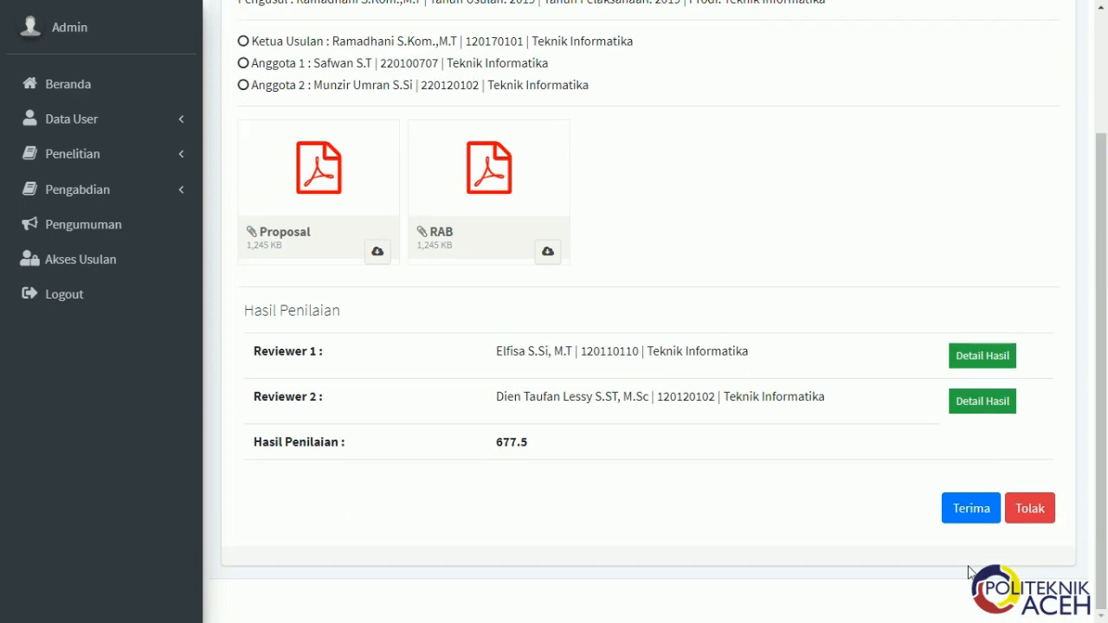
click(972, 510)
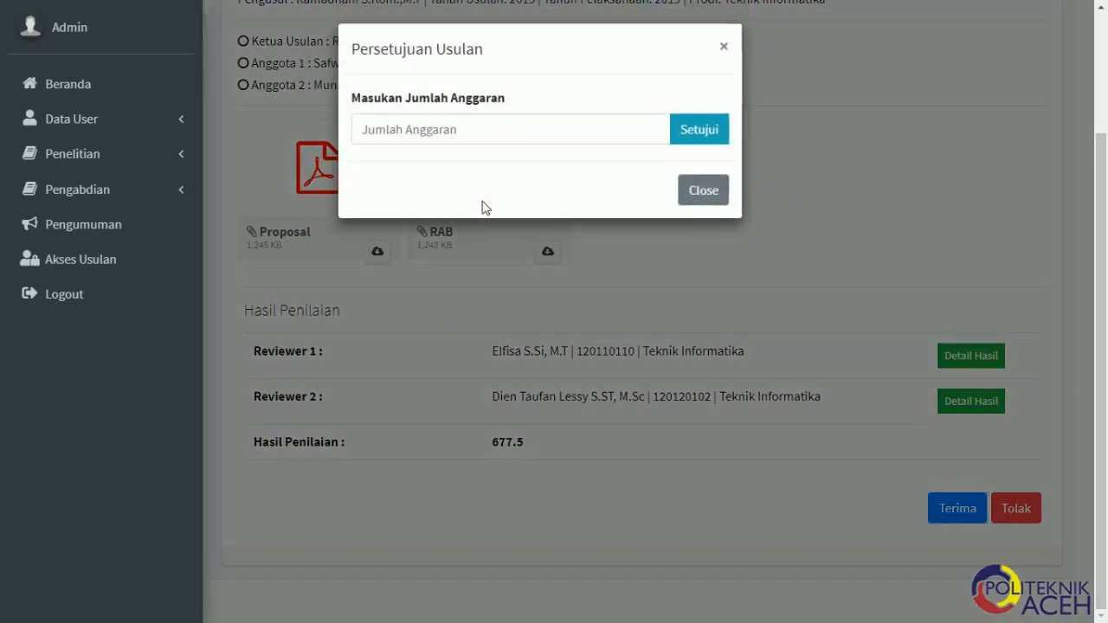
click(488, 132)
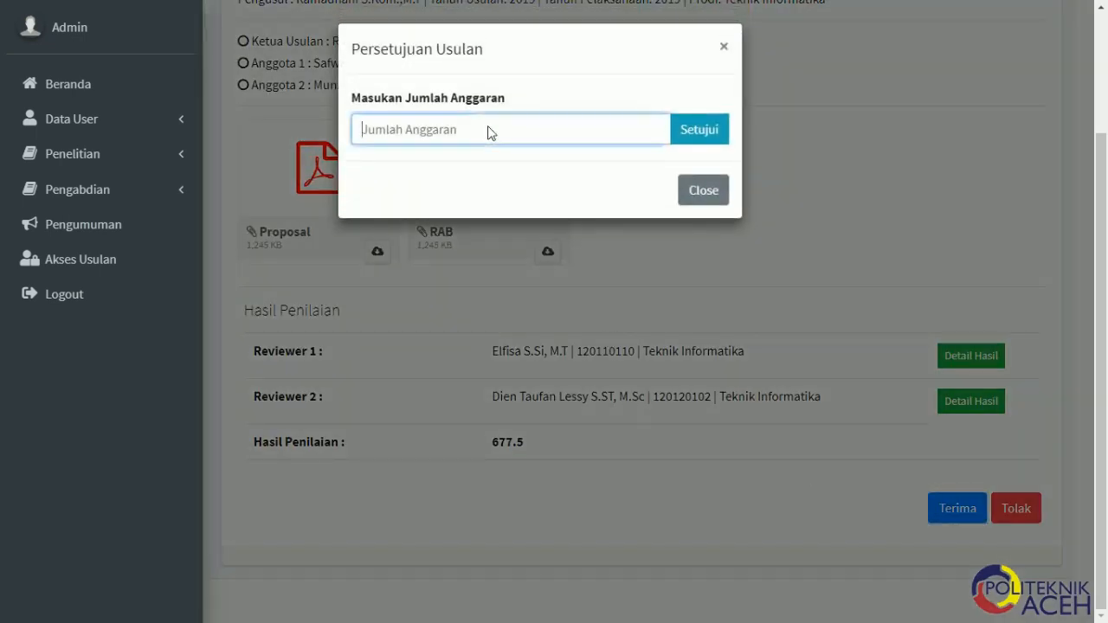
text(2.000.000)
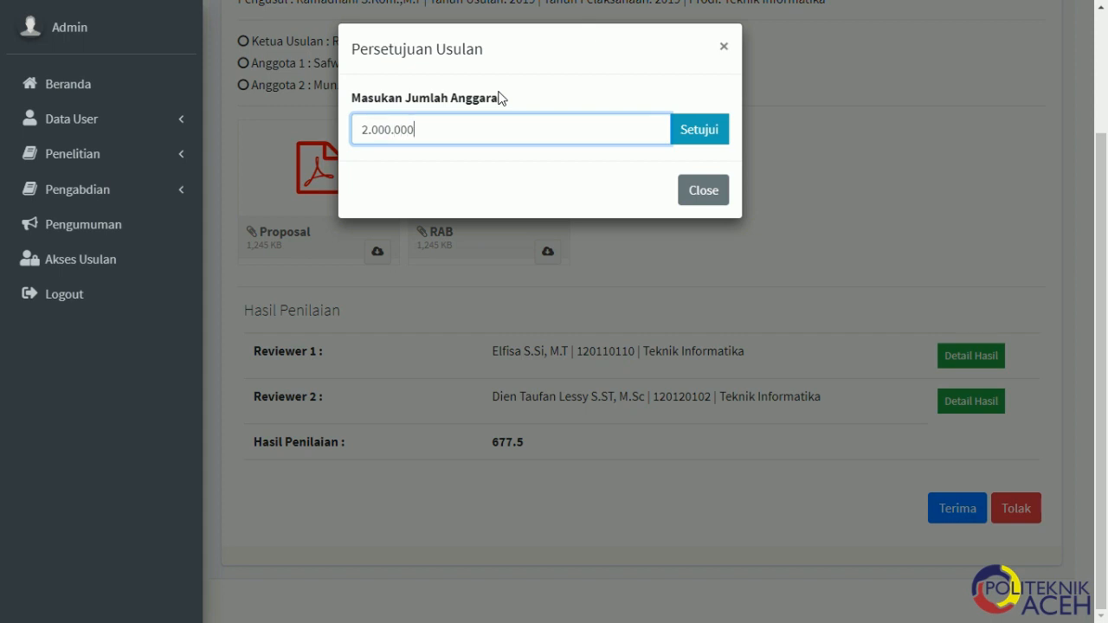
click(693, 140)
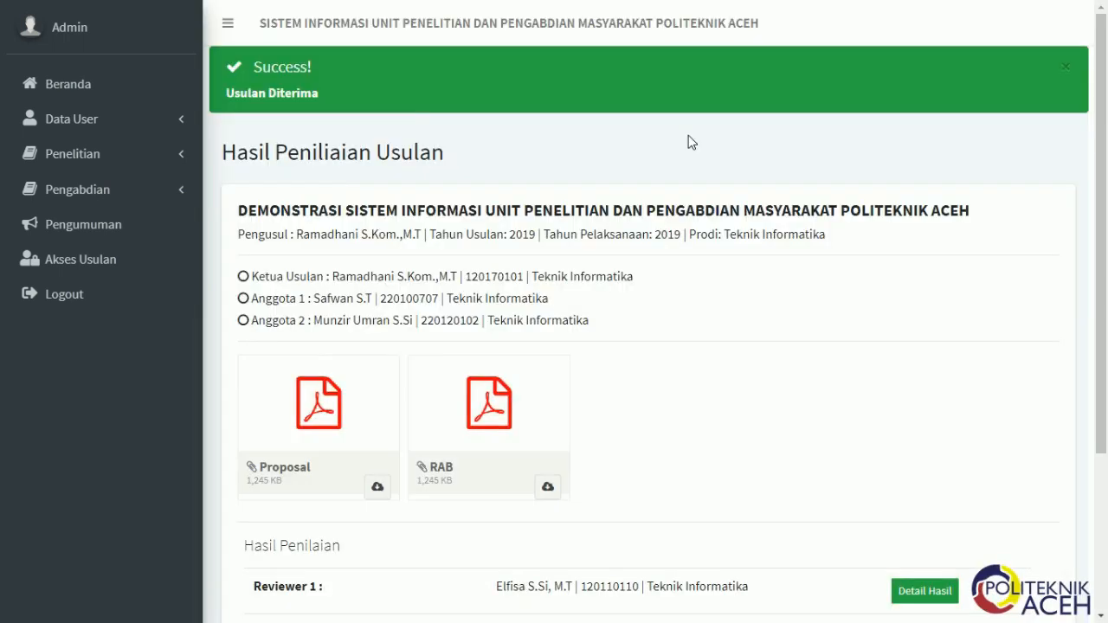
Dismiss the success notice and check the proposal's acceptance status and approved budget in the assessment results.
scroll(668, 170, down, 3)
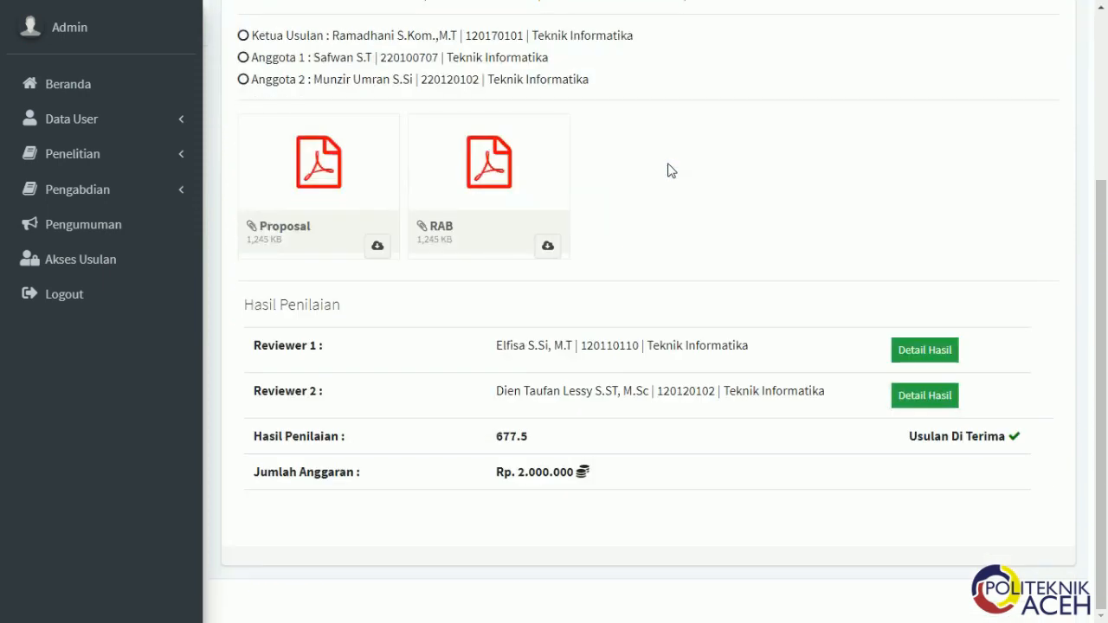
scroll(803, 227, up, 3)
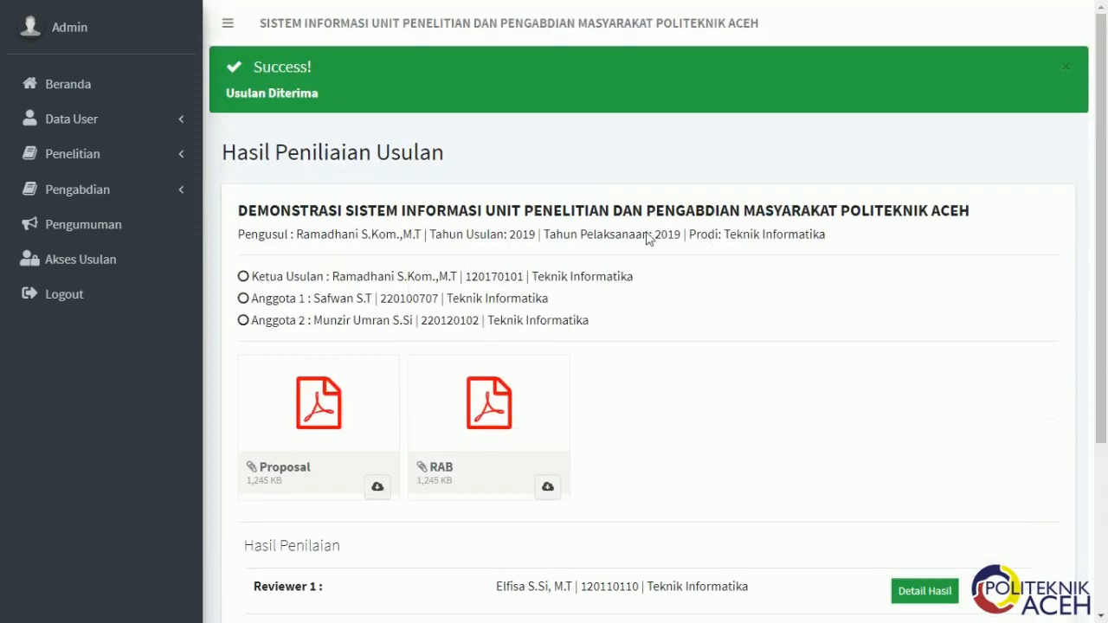
click(1070, 63)
scroll(886, 286, down, 3)
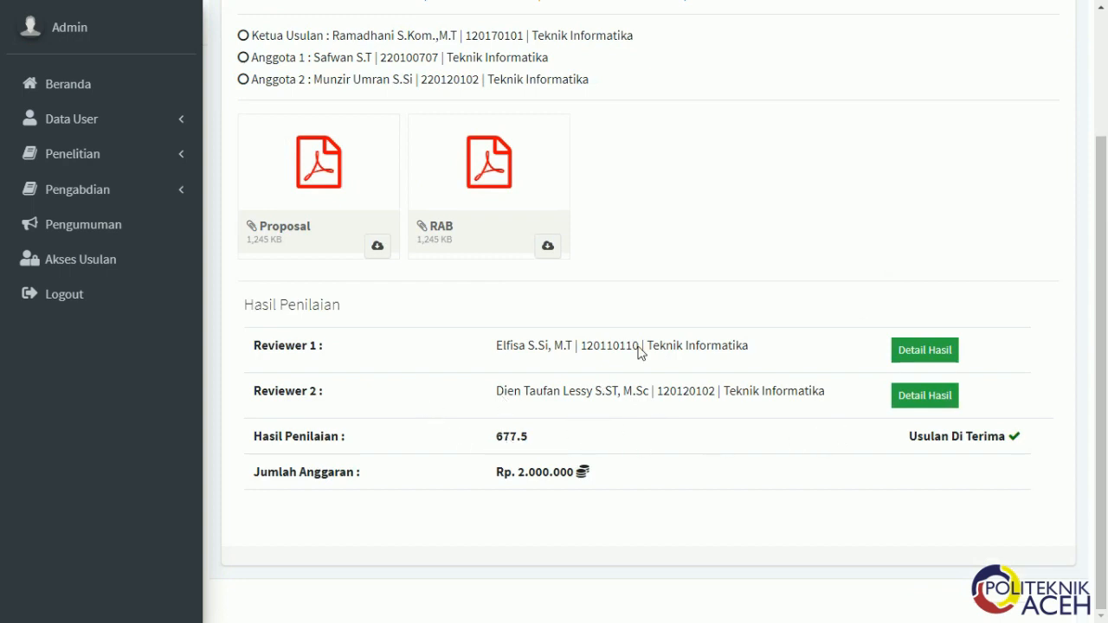
double_click(976, 440)
click(976, 440)
drag(495, 477, 578, 477)
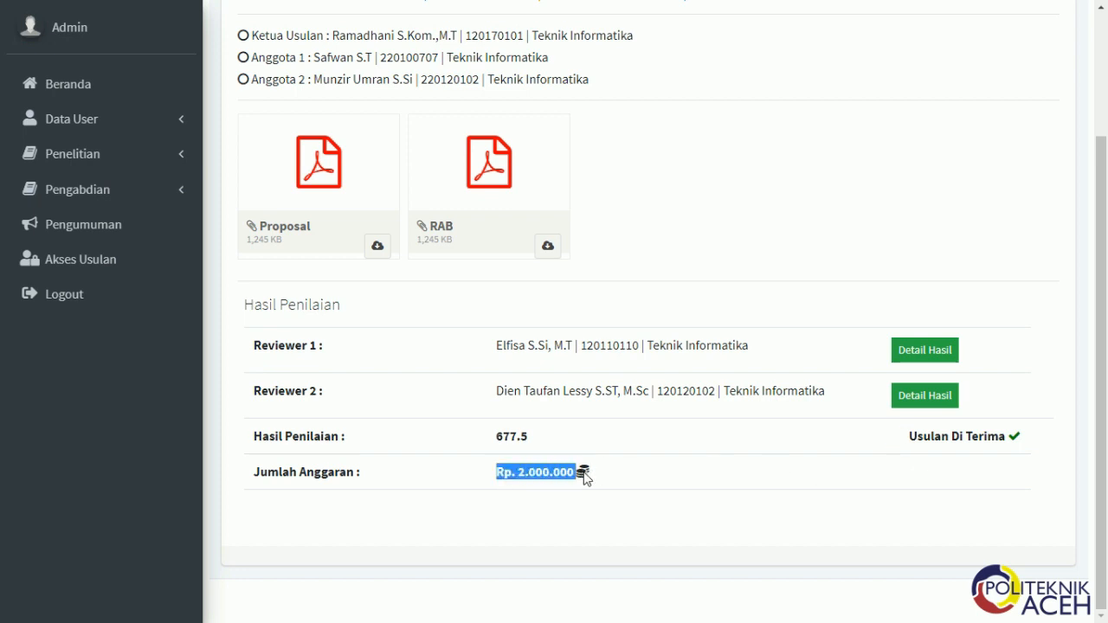
scroll(519, 446, up, 2)
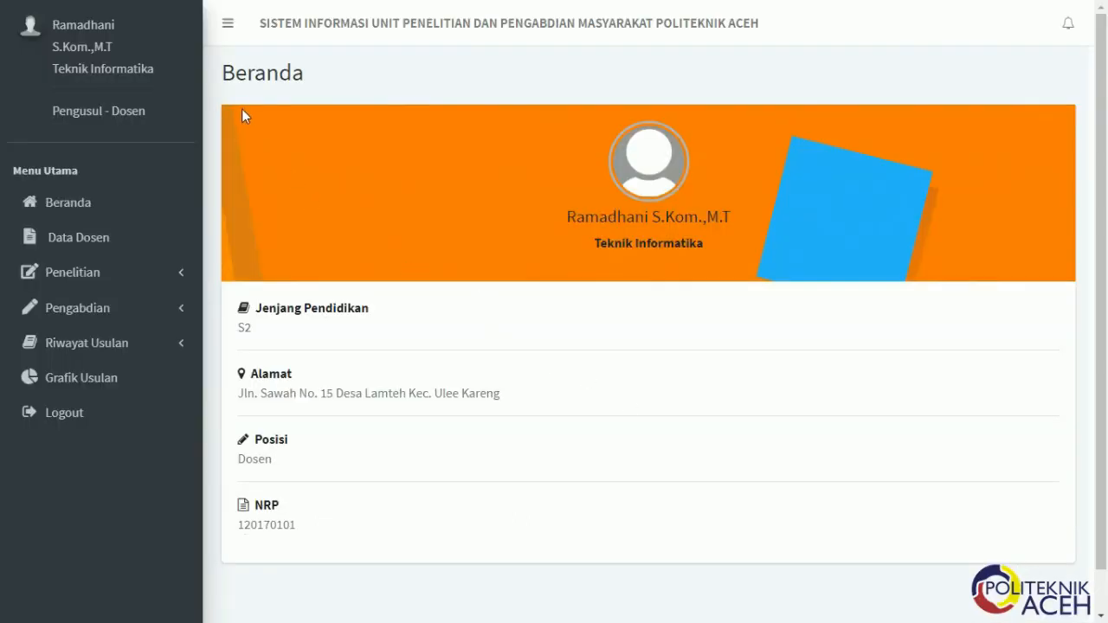
As the proposer, open the demonstration proposal's details from the research proposal history and check its UPPM approval progress.
click(126, 337)
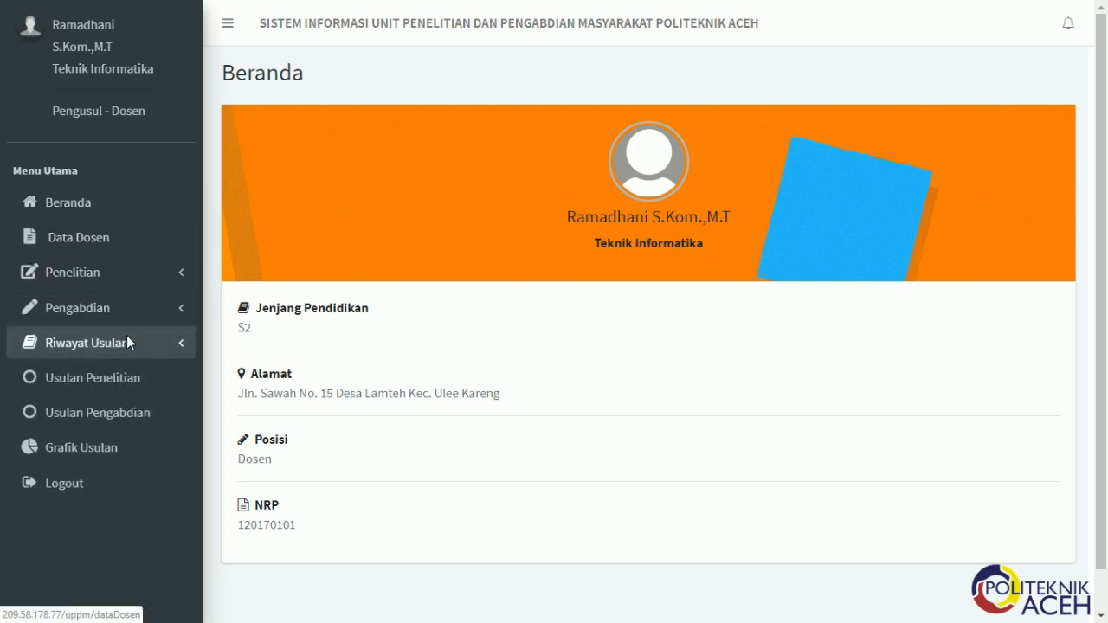
click(118, 370)
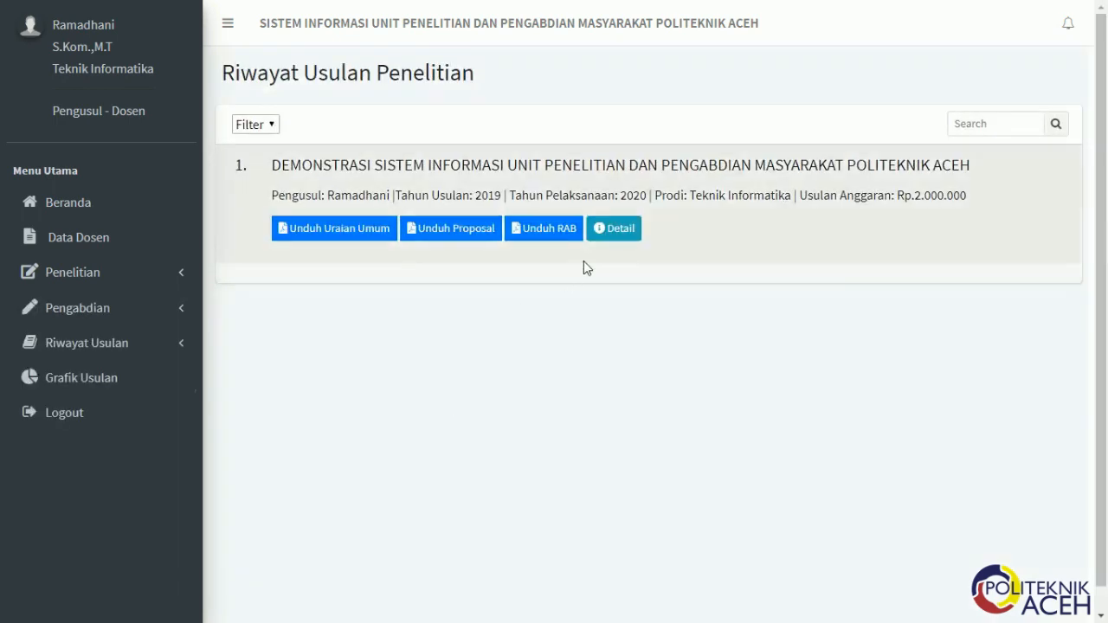
click(611, 232)
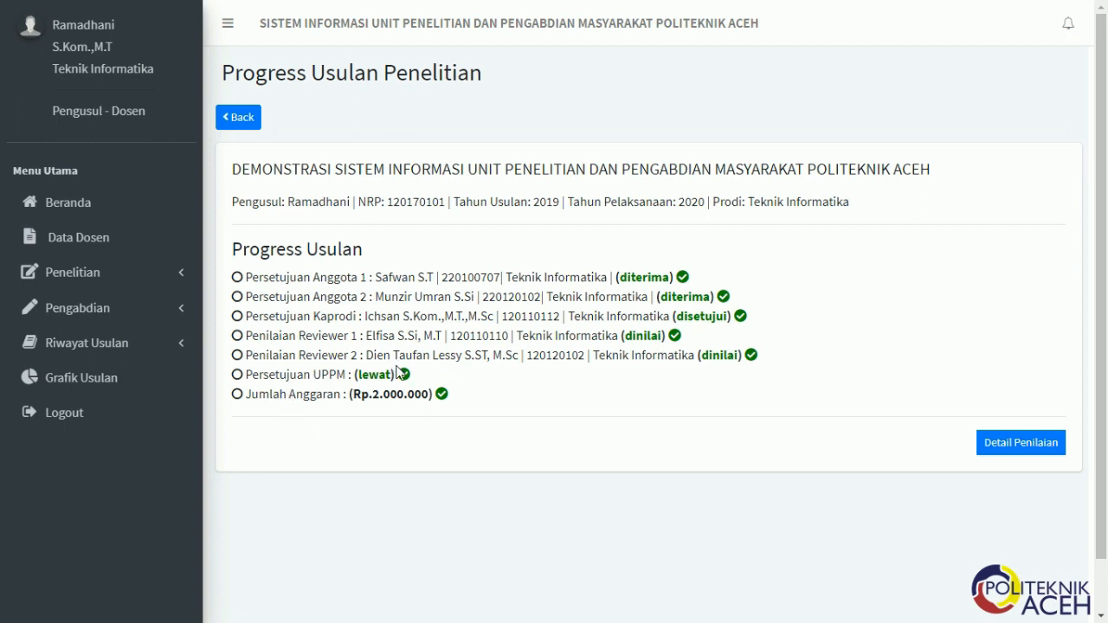
drag(247, 382, 346, 382)
double_click(362, 374)
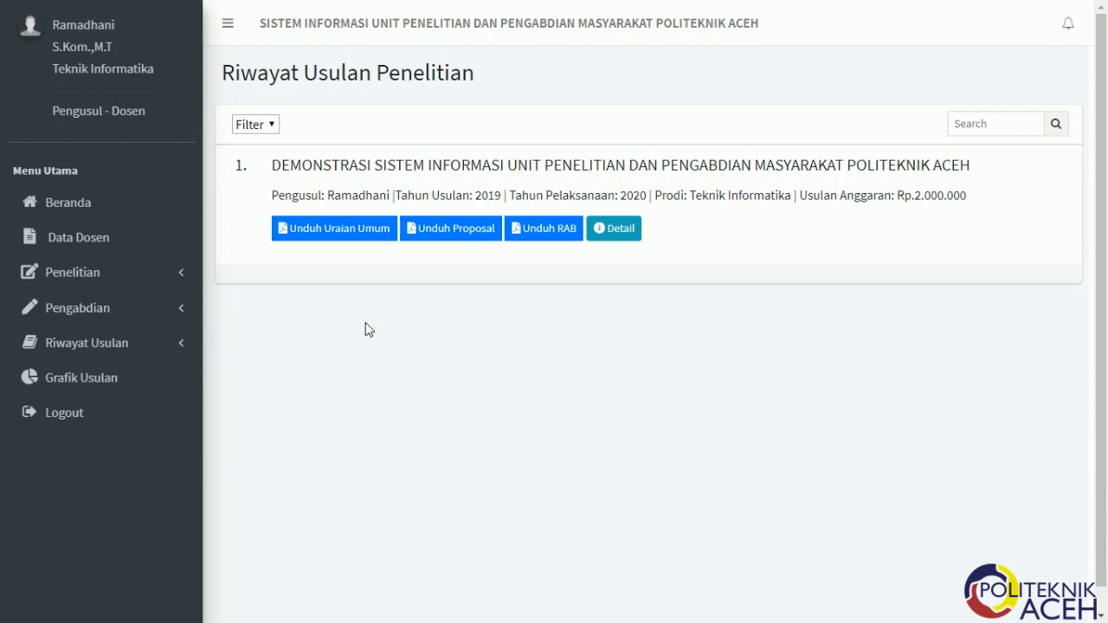
Open the report submission form for the demonstration research proposal and review its proposal details and upload fields.
click(176, 275)
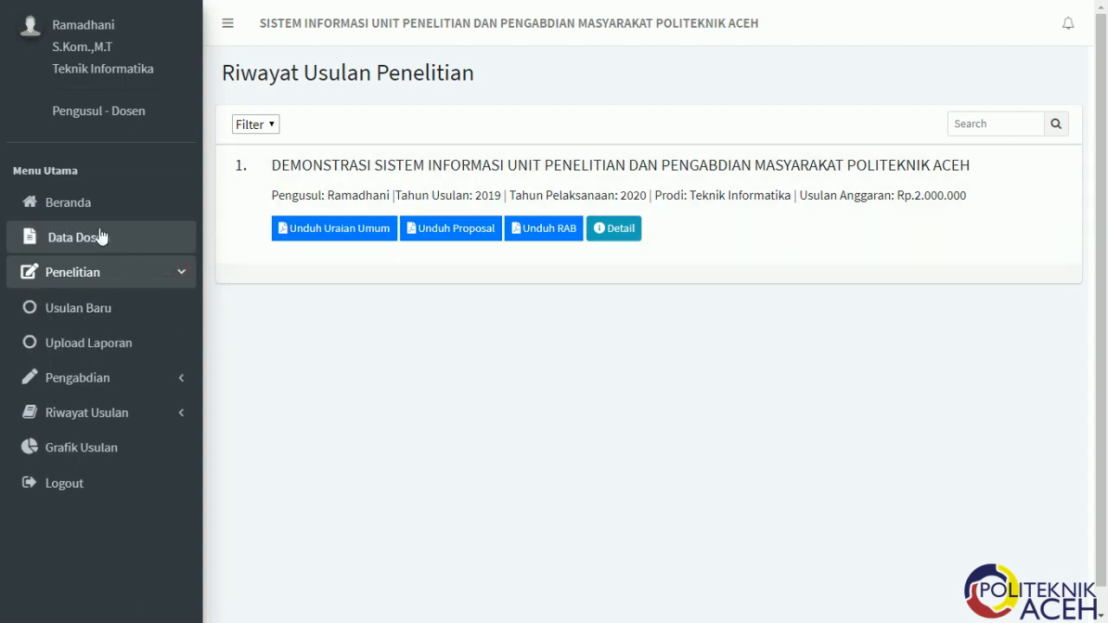
click(112, 343)
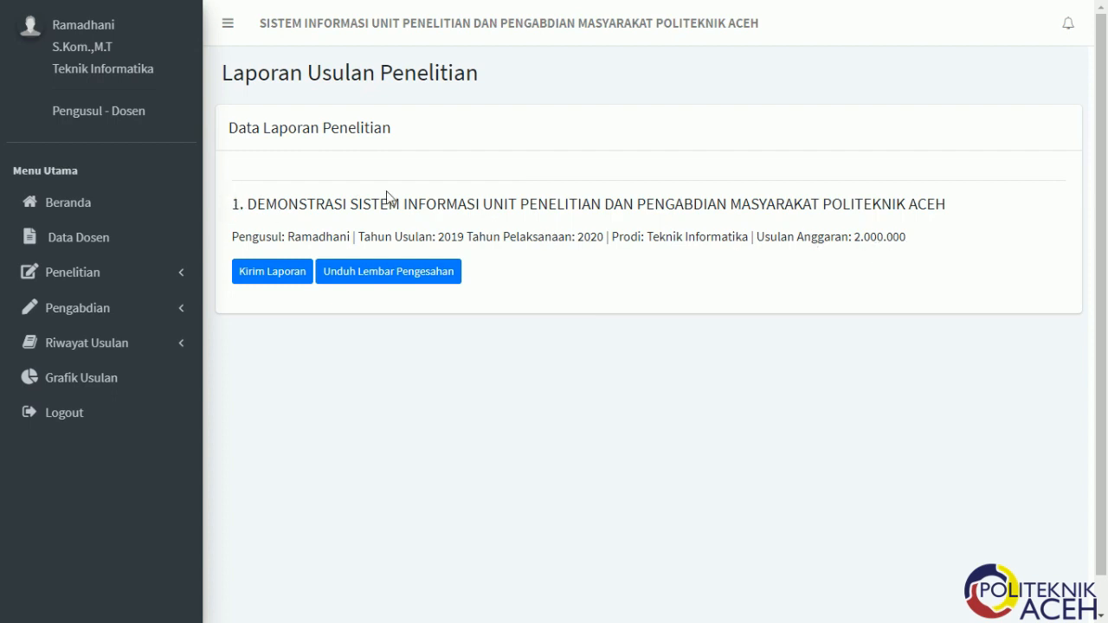
click(268, 271)
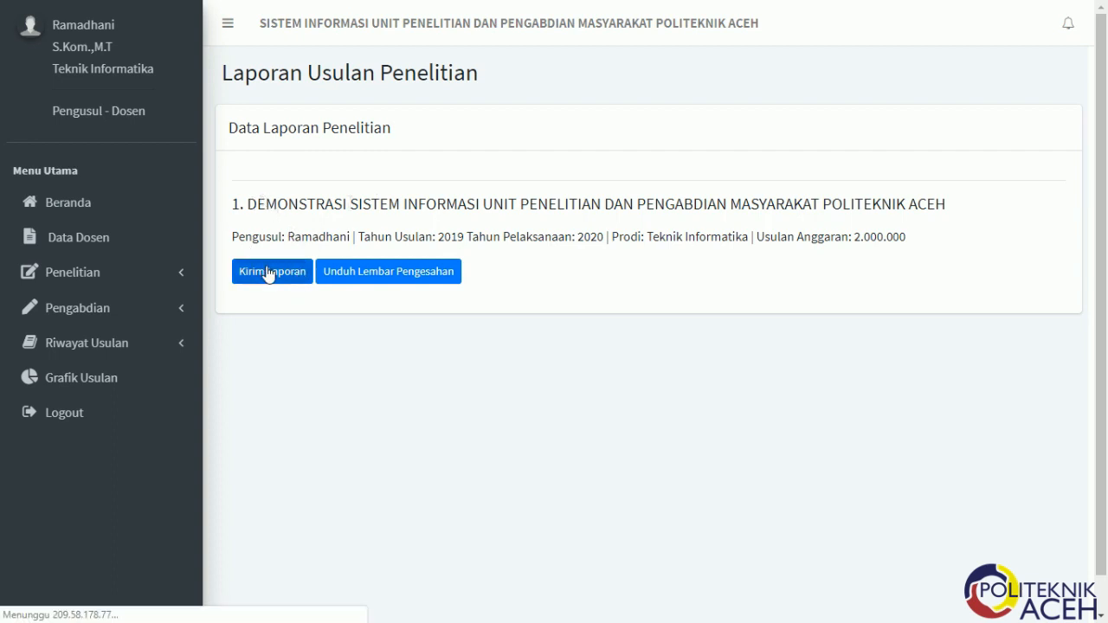
scroll(378, 270, down, 2)
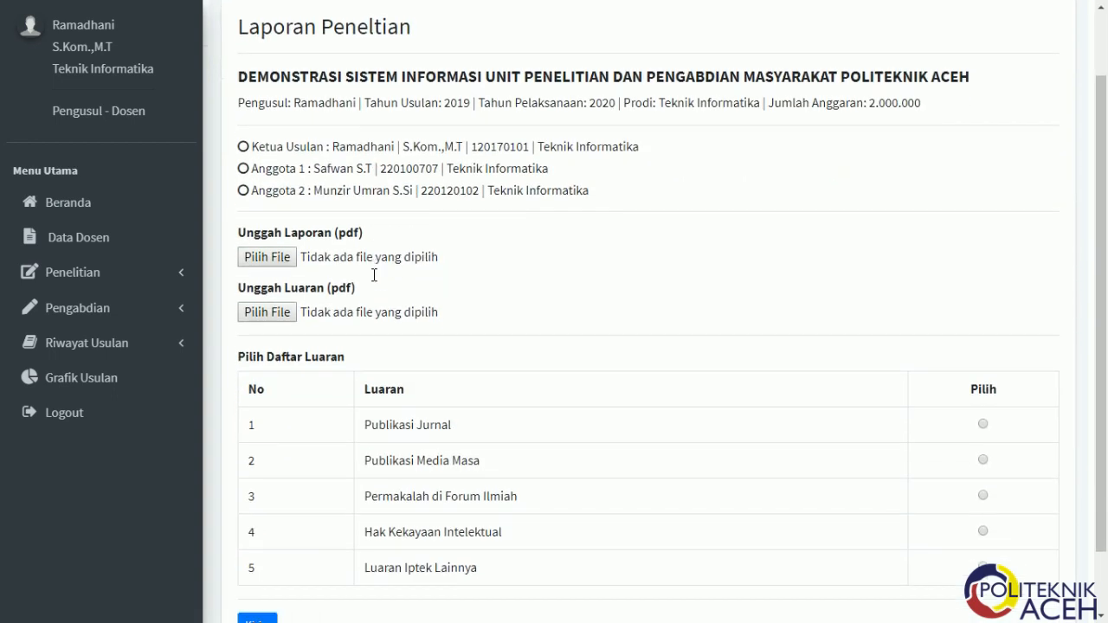
scroll(384, 275, up, 2)
scroll(383, 272, down, 2)
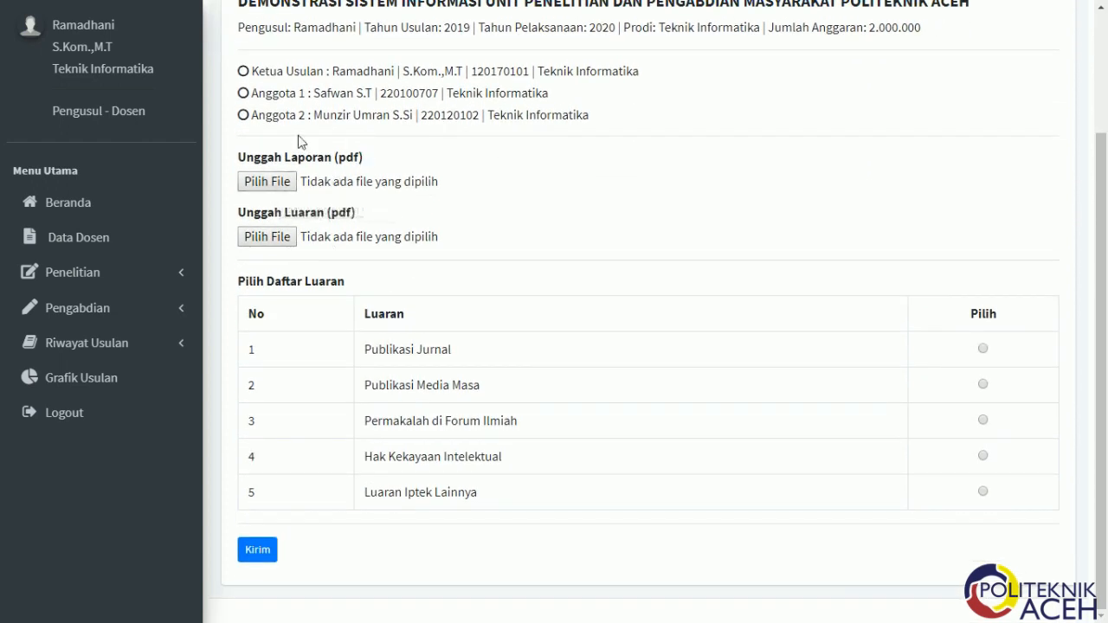
Attach laporan.pdf from the Desktop as the research report file.
click(272, 183)
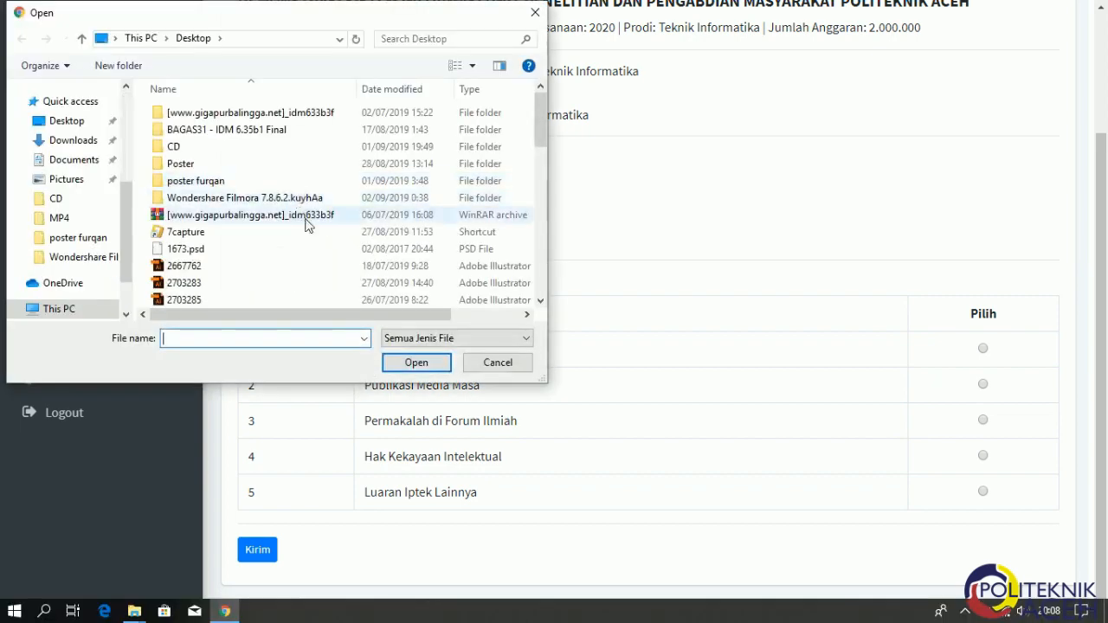
scroll(305, 224, down, 10)
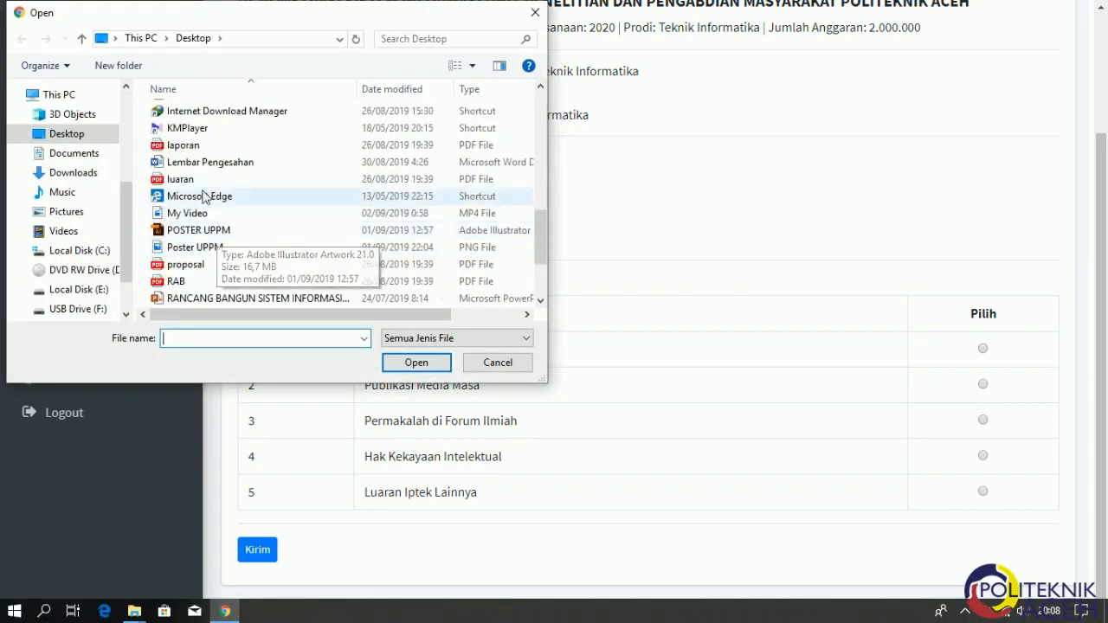
click(177, 146)
click(417, 363)
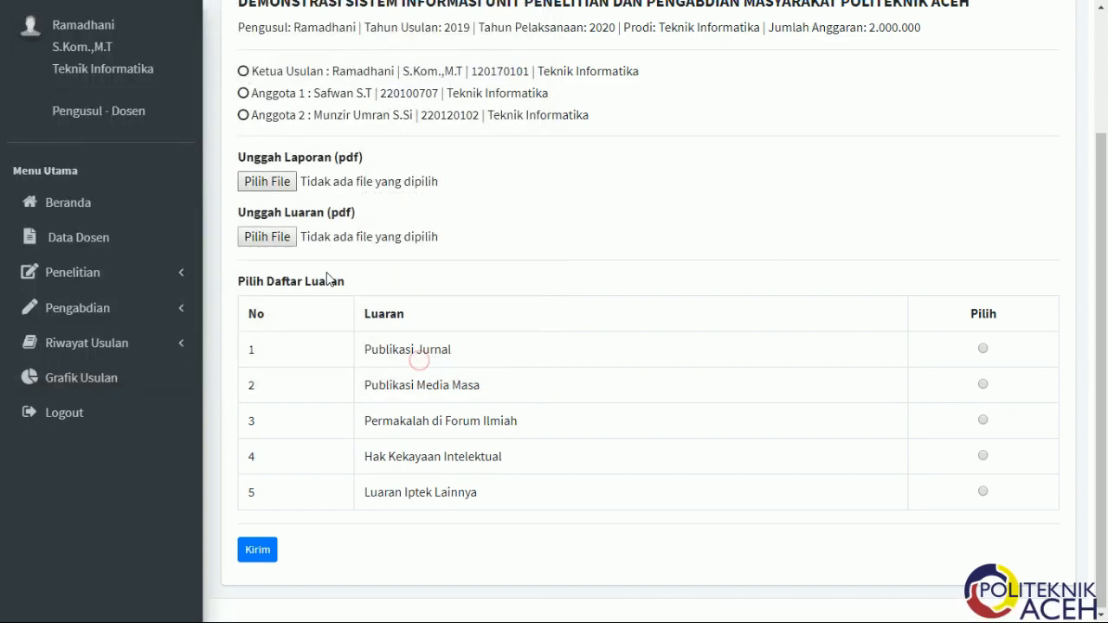
Attach luaran.pdf from the Desktop as the research output file.
click(280, 245)
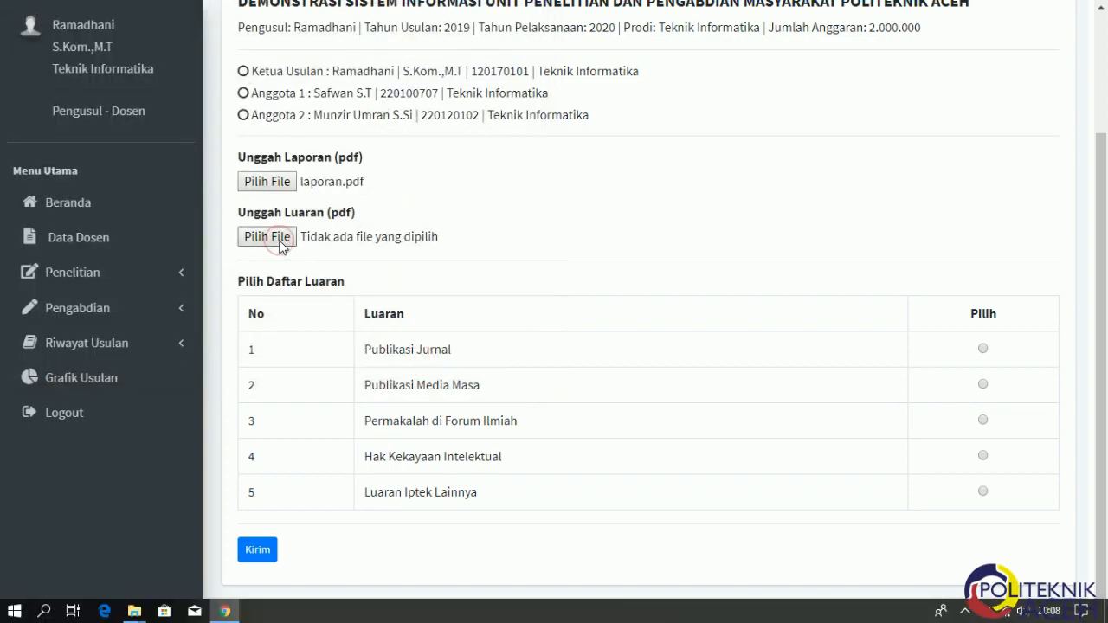
scroll(253, 277, down, 3)
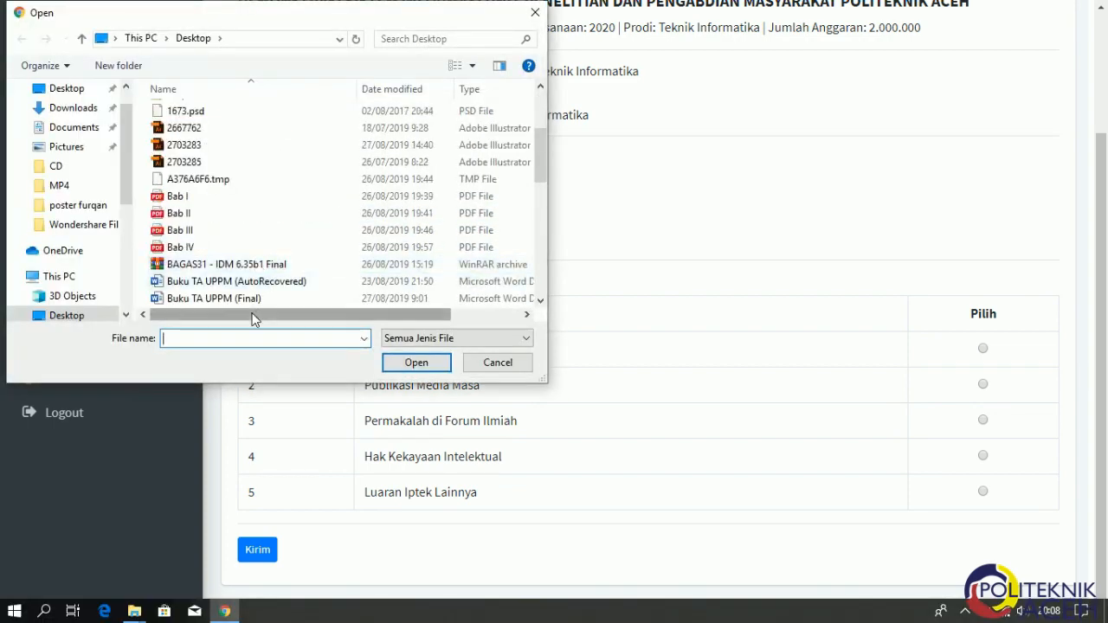
text(lu)
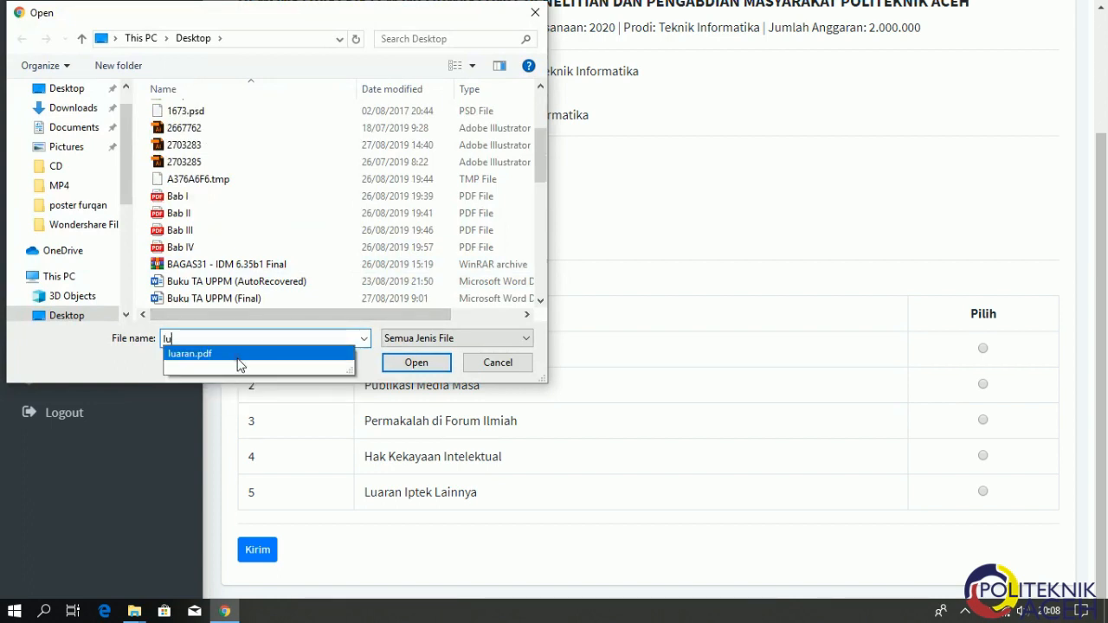
click(238, 355)
click(414, 361)
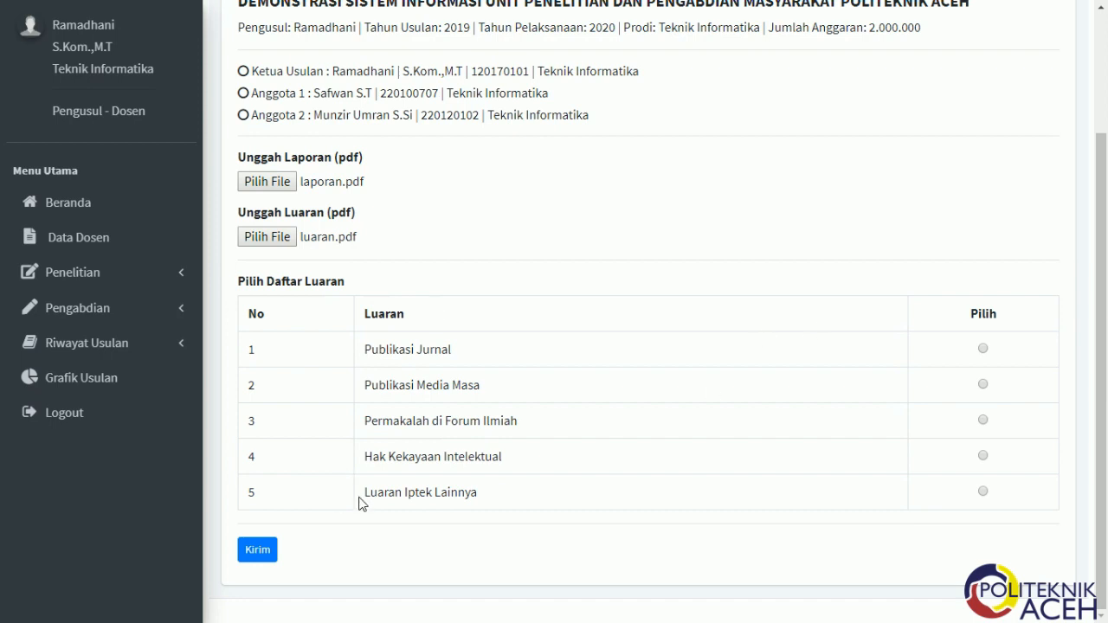
Choose Publikasi Media Masa as the research output and submit the report.
click(982, 385)
click(269, 558)
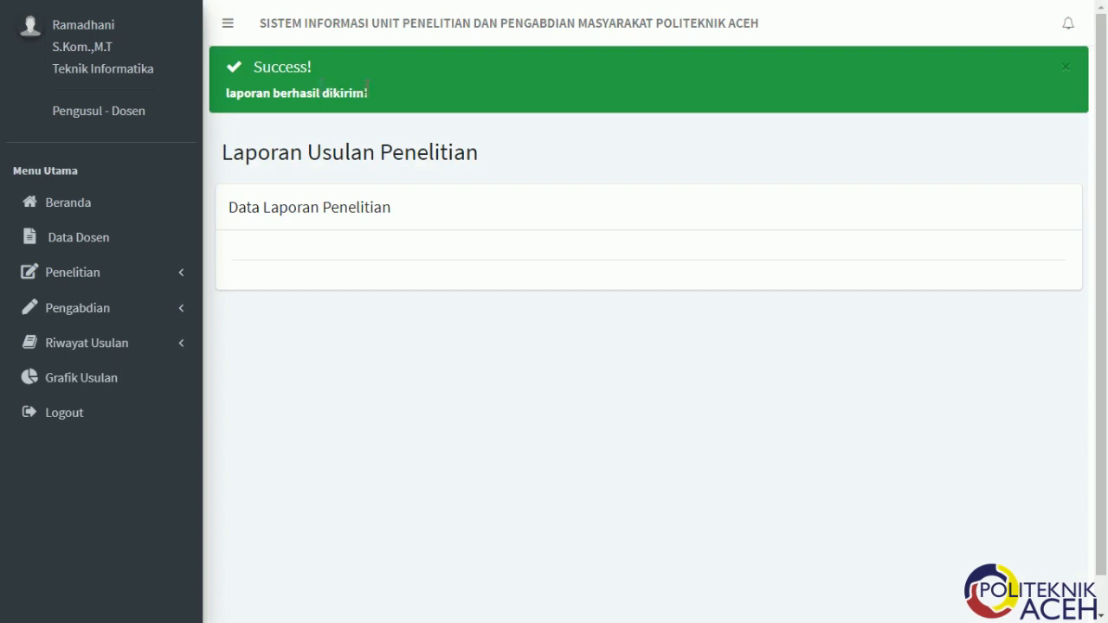
drag(372, 91, 299, 92)
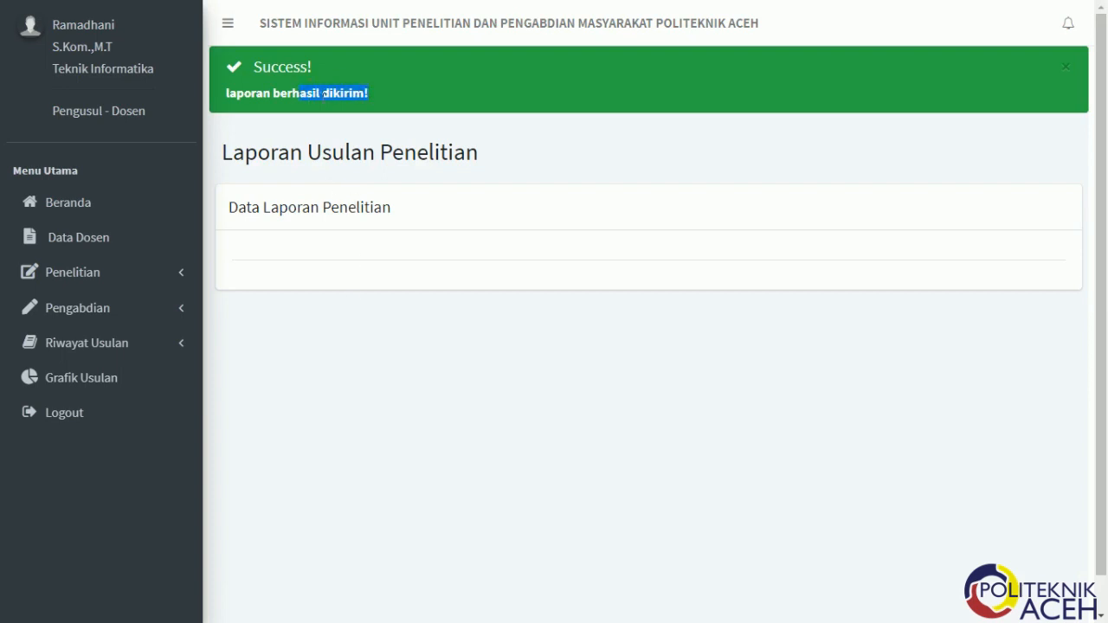
click(470, 103)
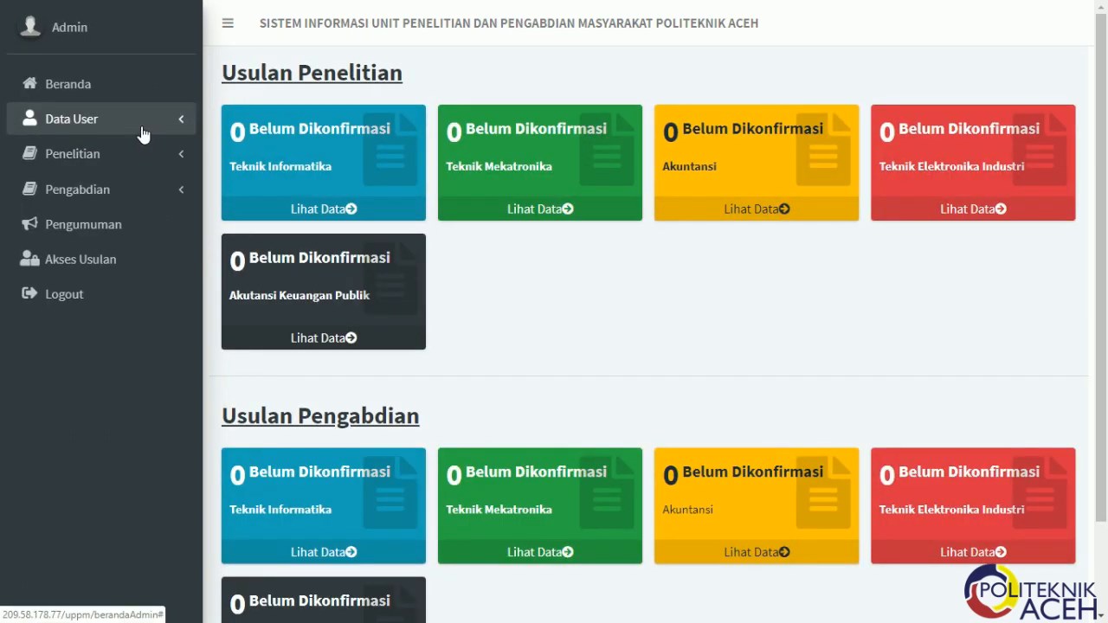
As admin, open the demonstration proposal's final research report under Teknik Informatika and review its report and proposal files.
click(139, 154)
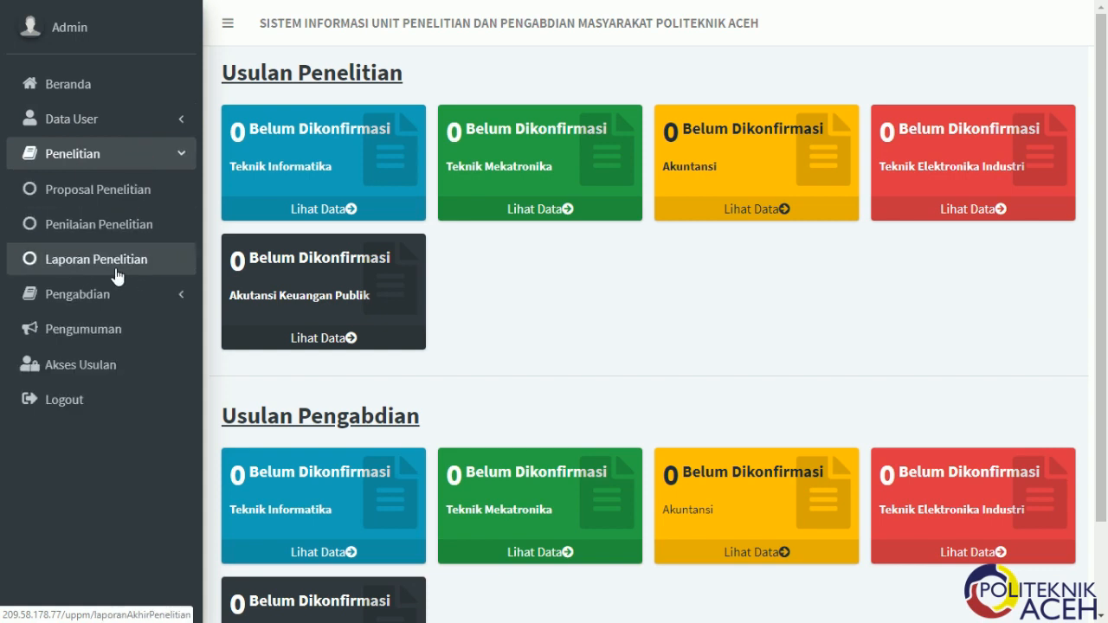
click(118, 276)
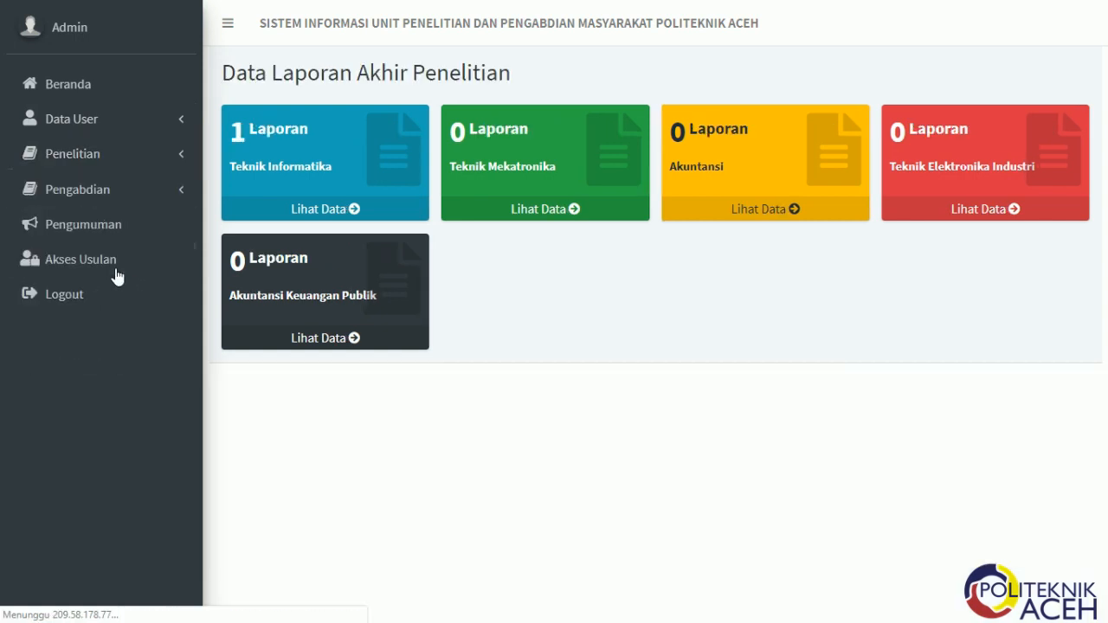
click(351, 210)
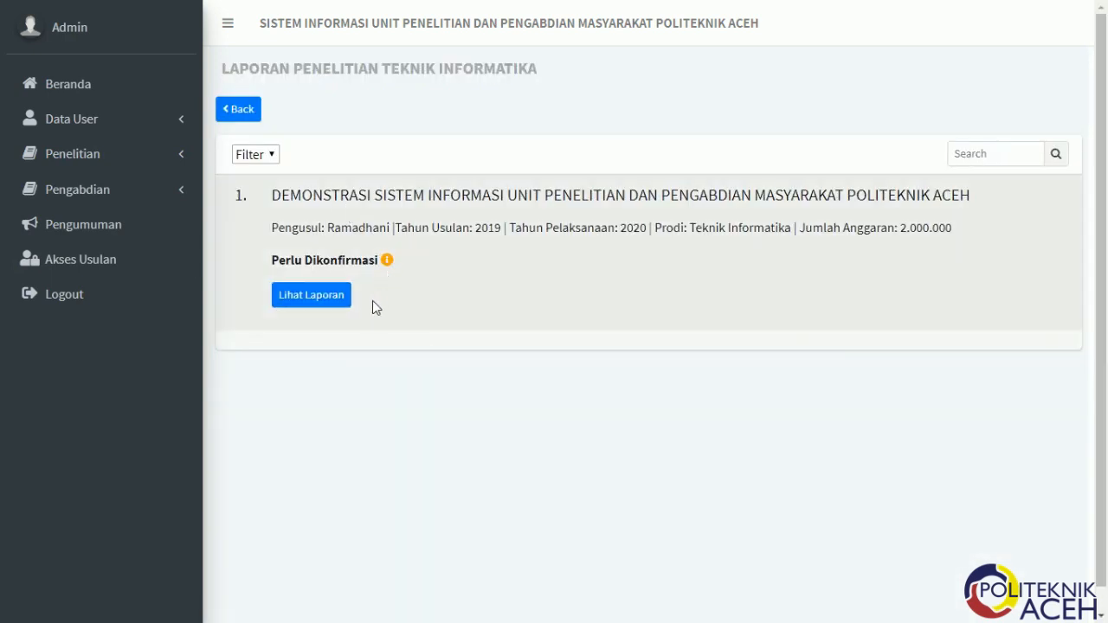
click(313, 302)
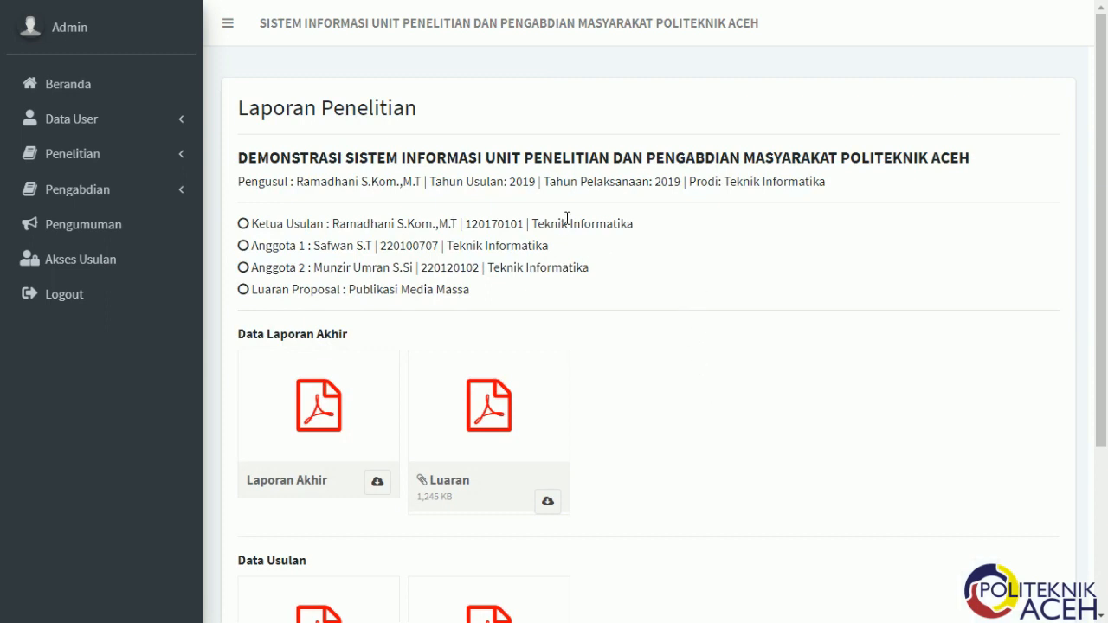
scroll(598, 317, down, 3)
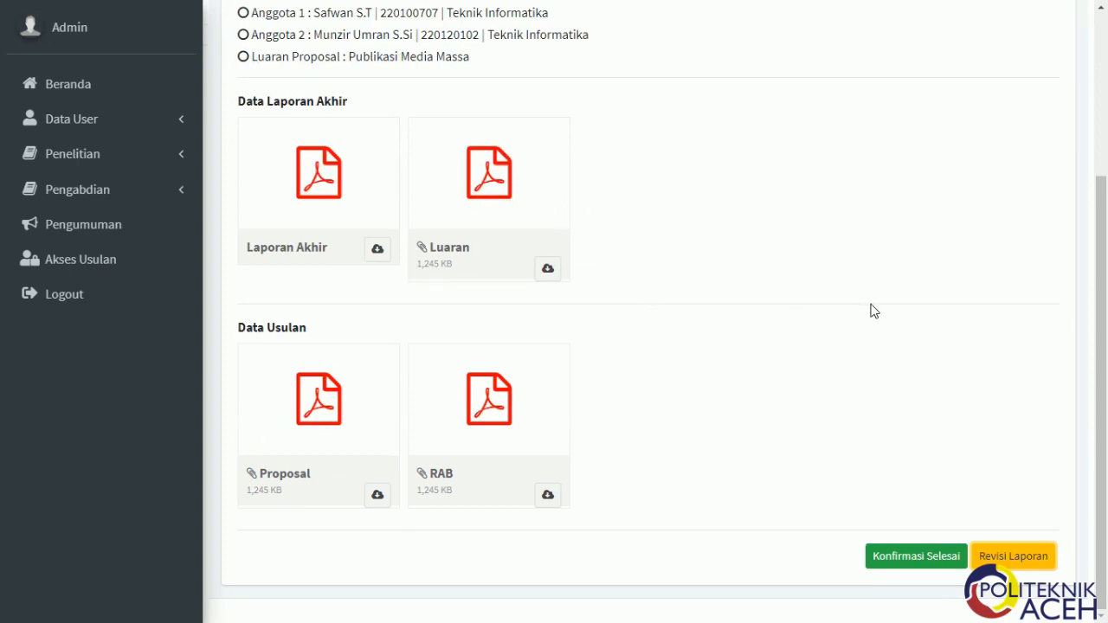
Examine the report revision message form and close it without sending a message.
click(1013, 556)
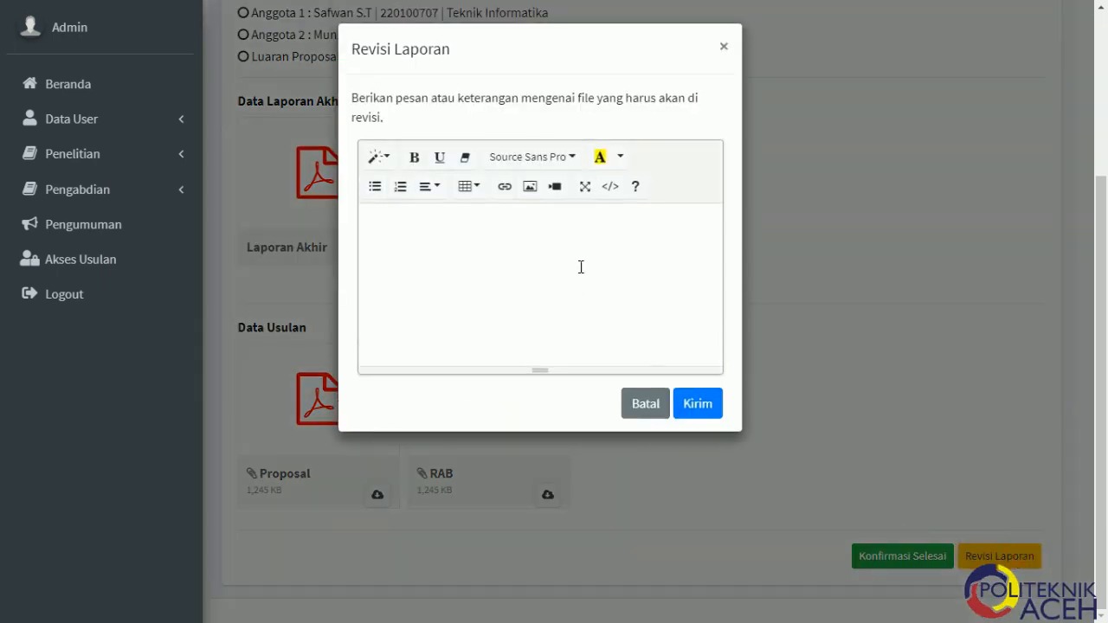
click(566, 238)
click(723, 49)
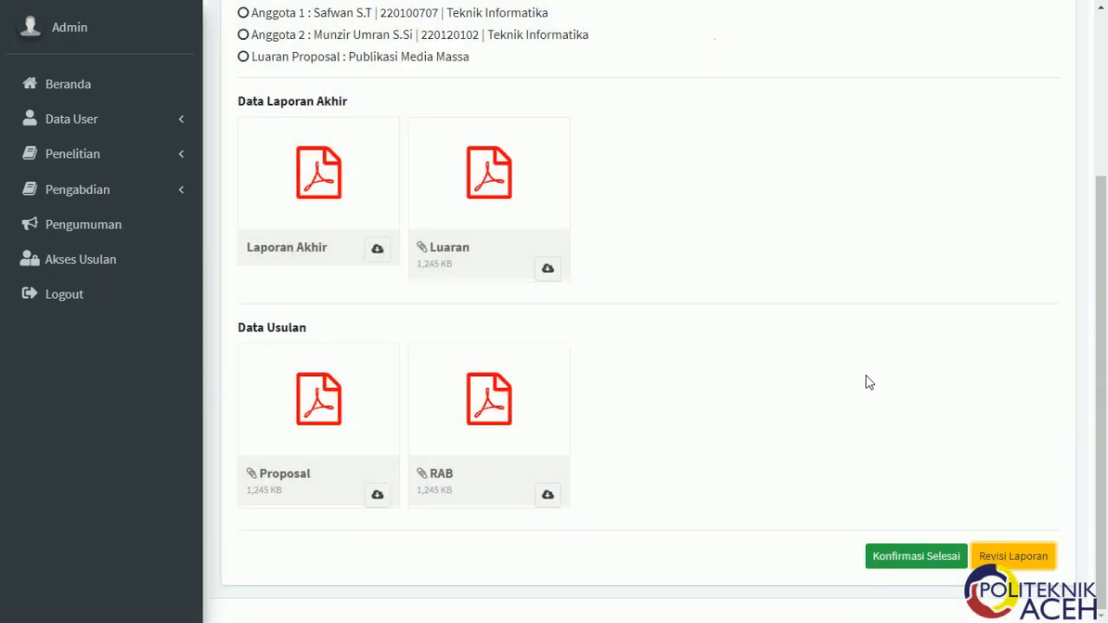
Confirm the demonstration proposal's research report as completed.
click(872, 498)
click(897, 557)
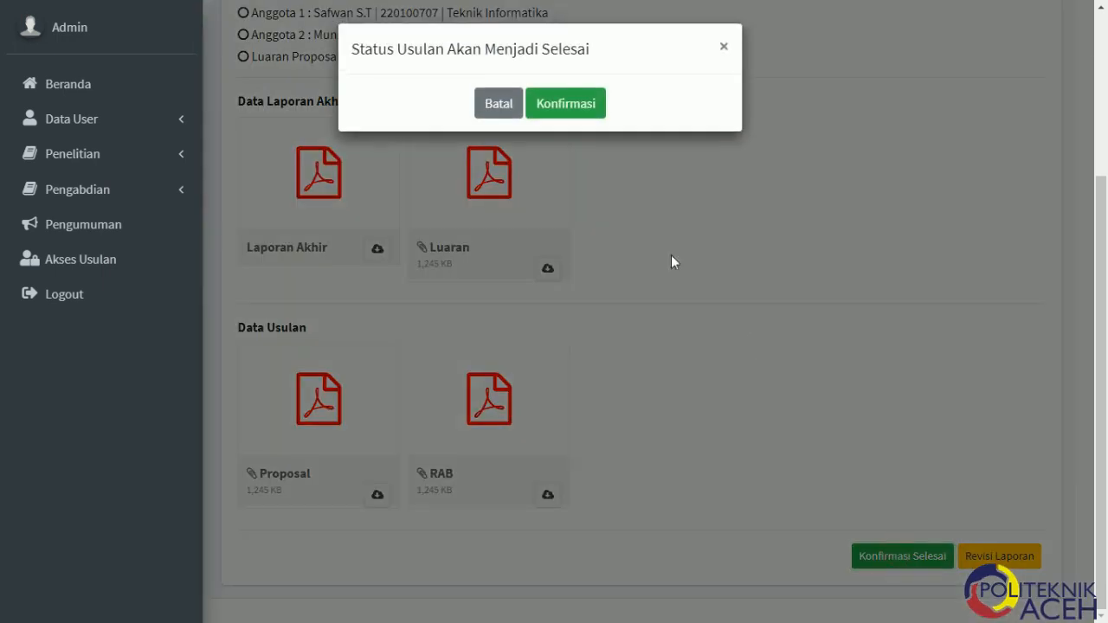
click(563, 106)
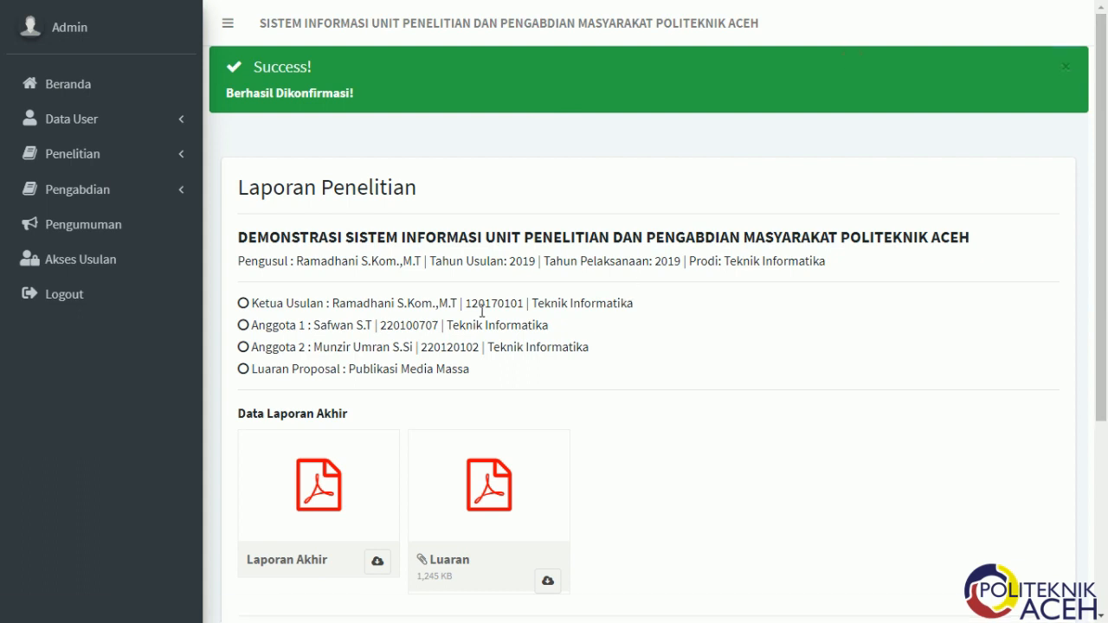
Open the Teknik Informatika research proposals and check the demonstration proposal's completion status.
click(168, 156)
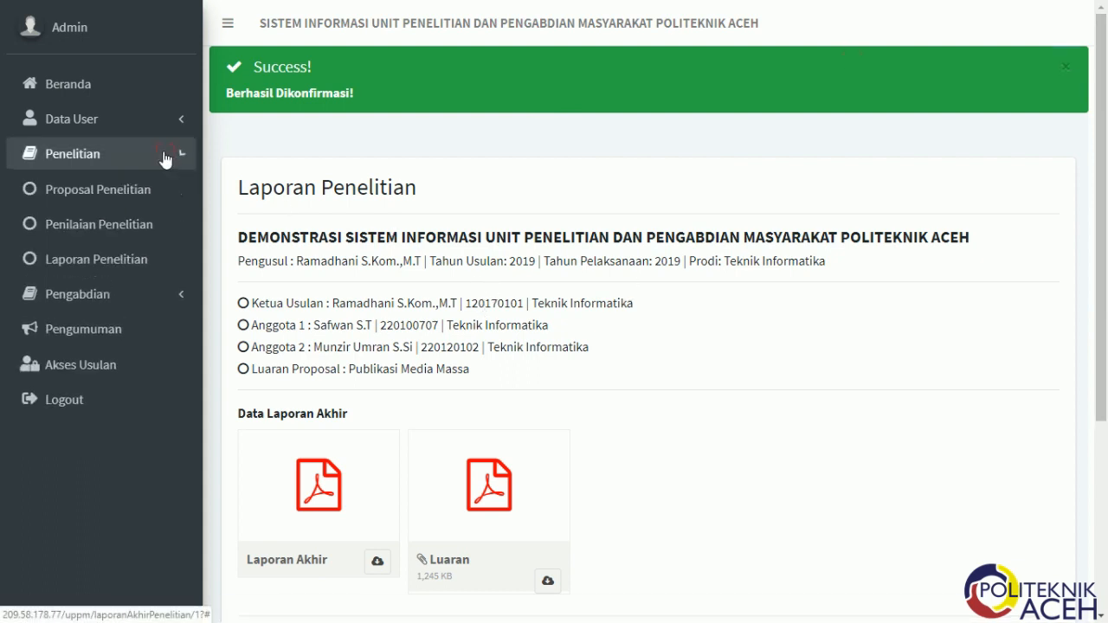
click(141, 198)
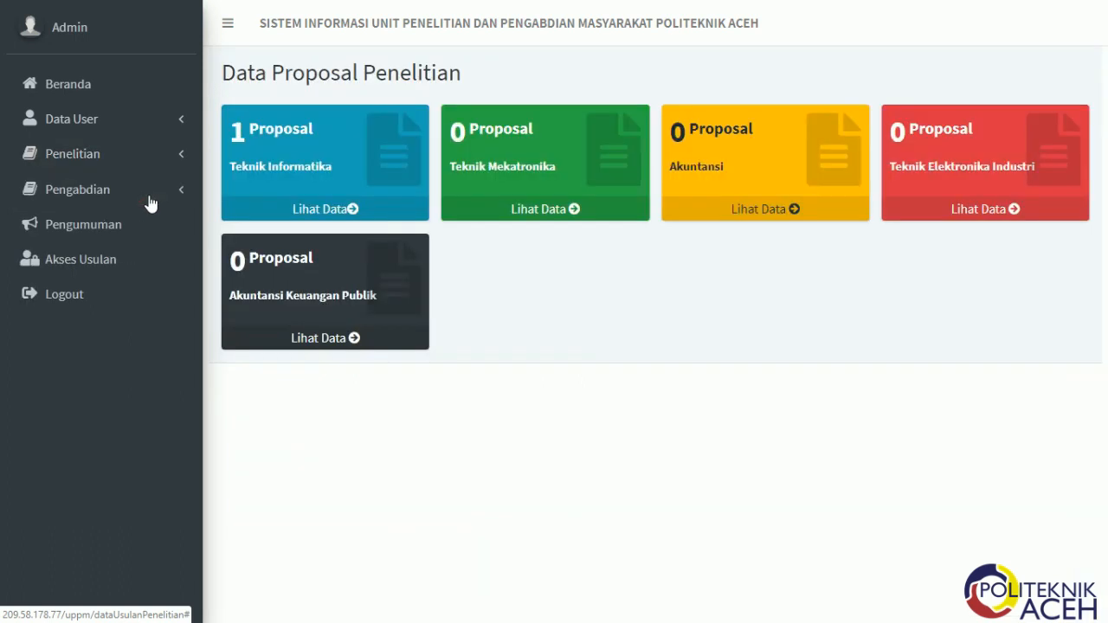
click(299, 209)
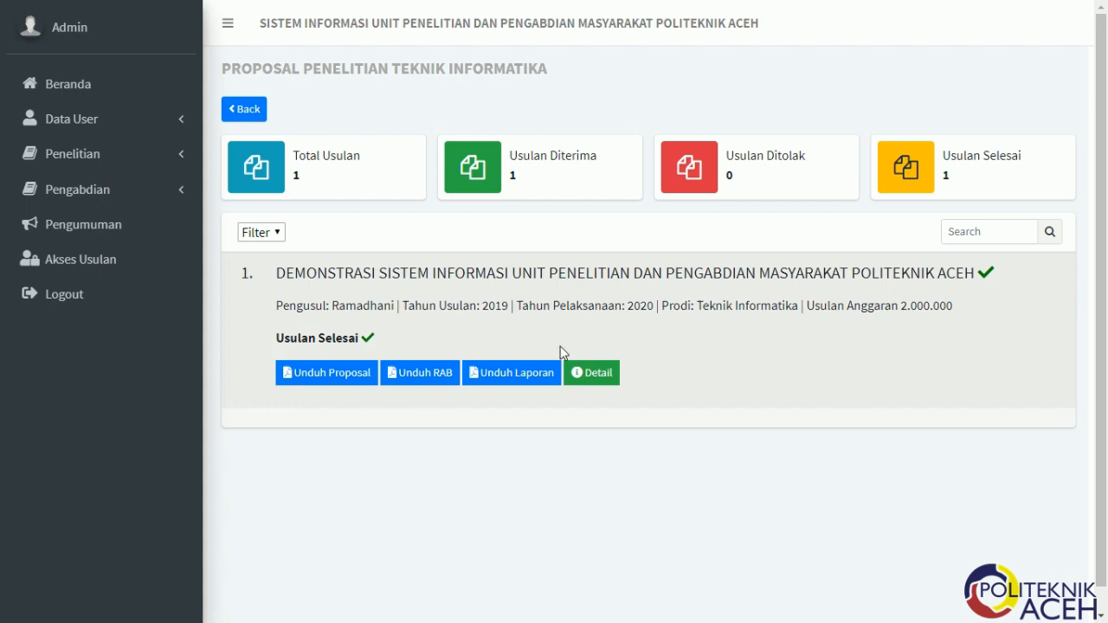
drag(266, 338, 368, 338)
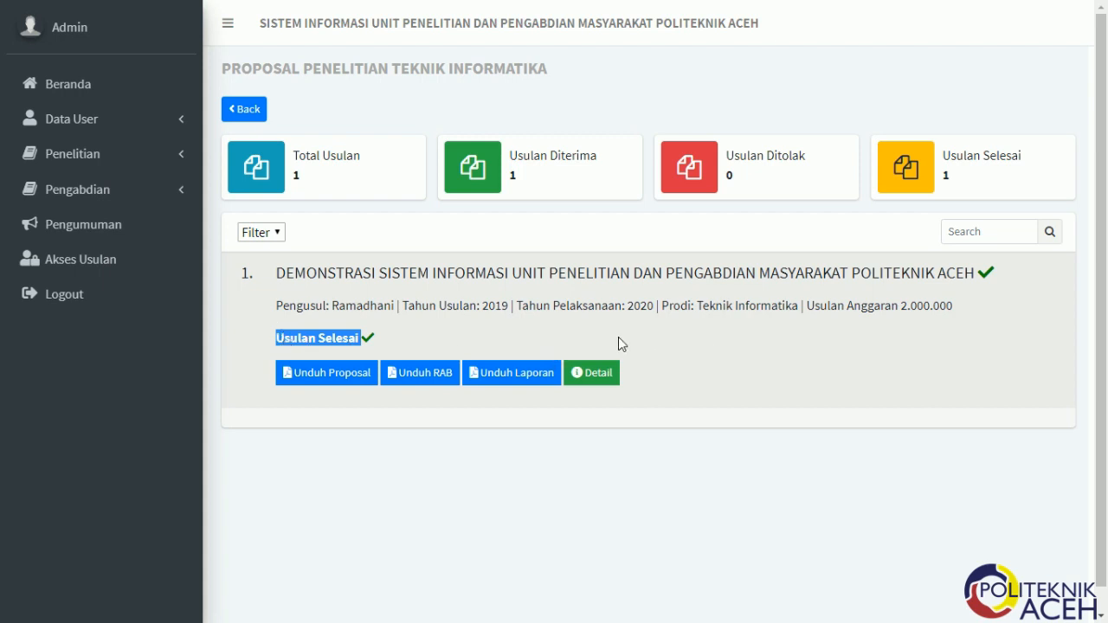
click(595, 375)
key(alt+Tab)
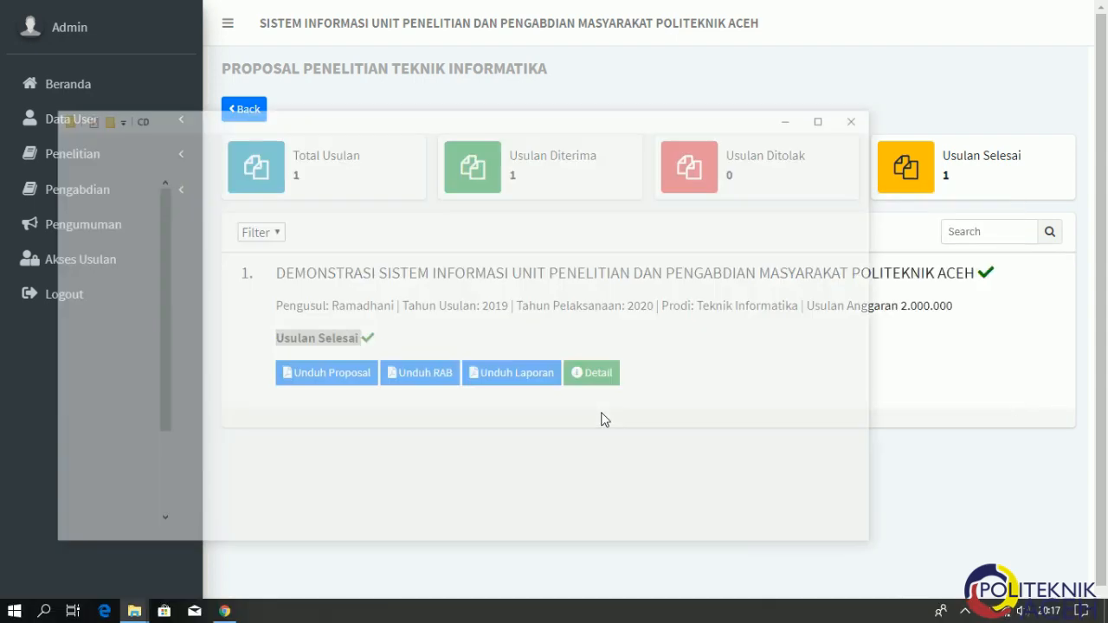
key(alt+Tab)
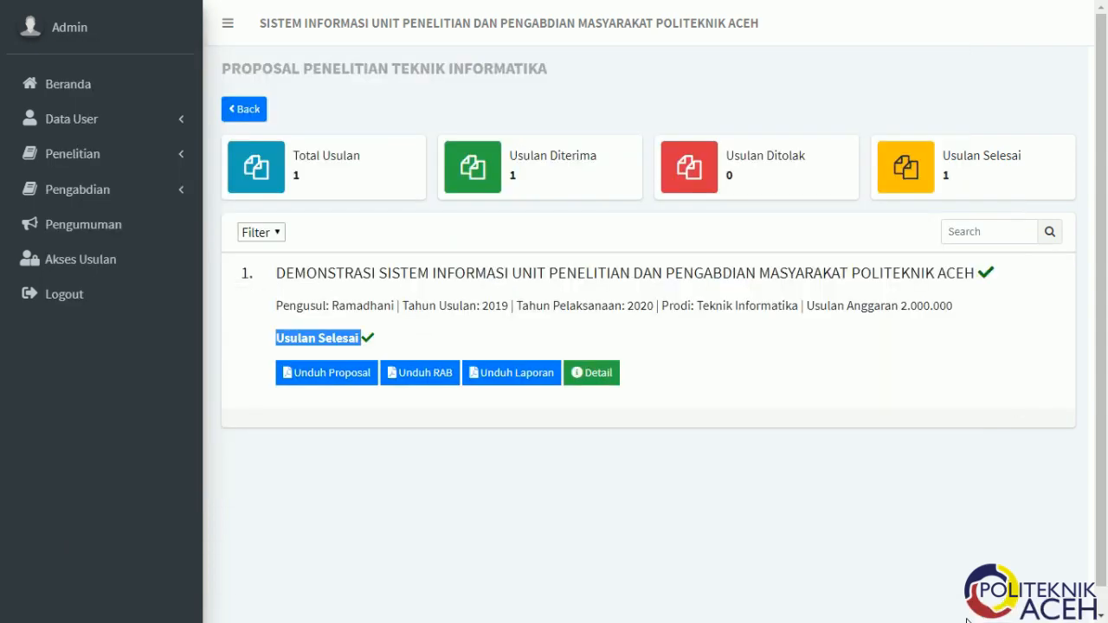
key(alt+Tab)
click(965, 611)
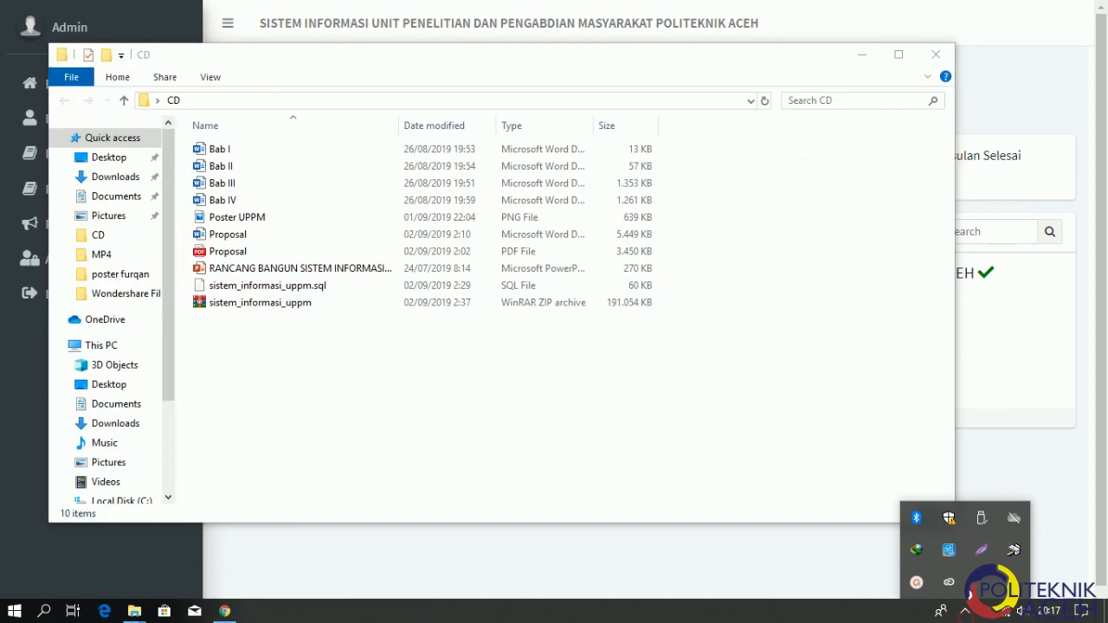
click(918, 582)
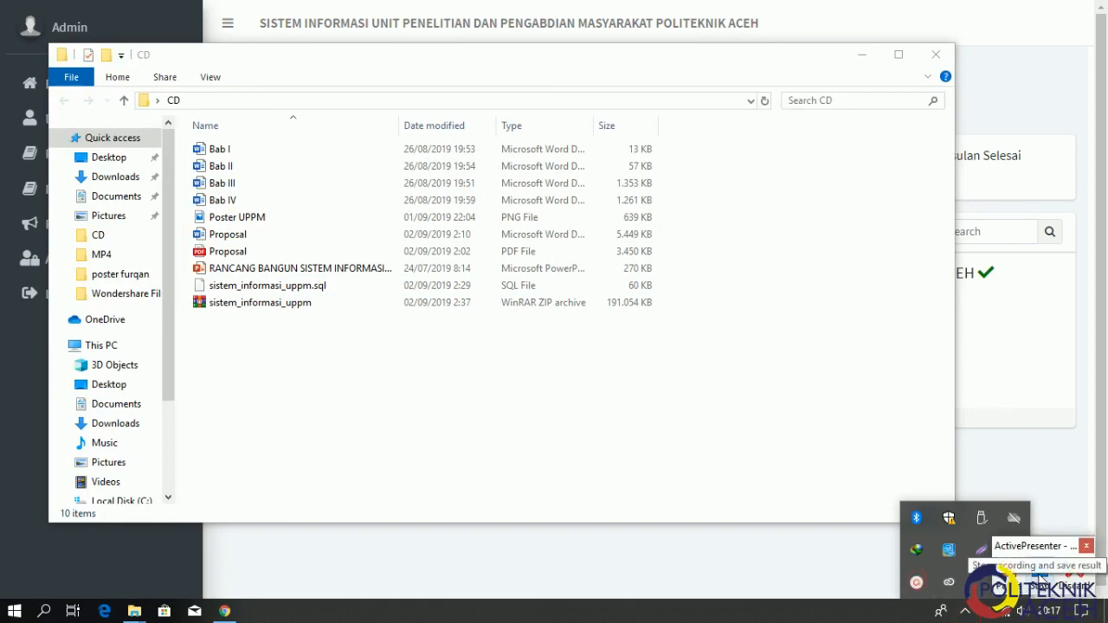